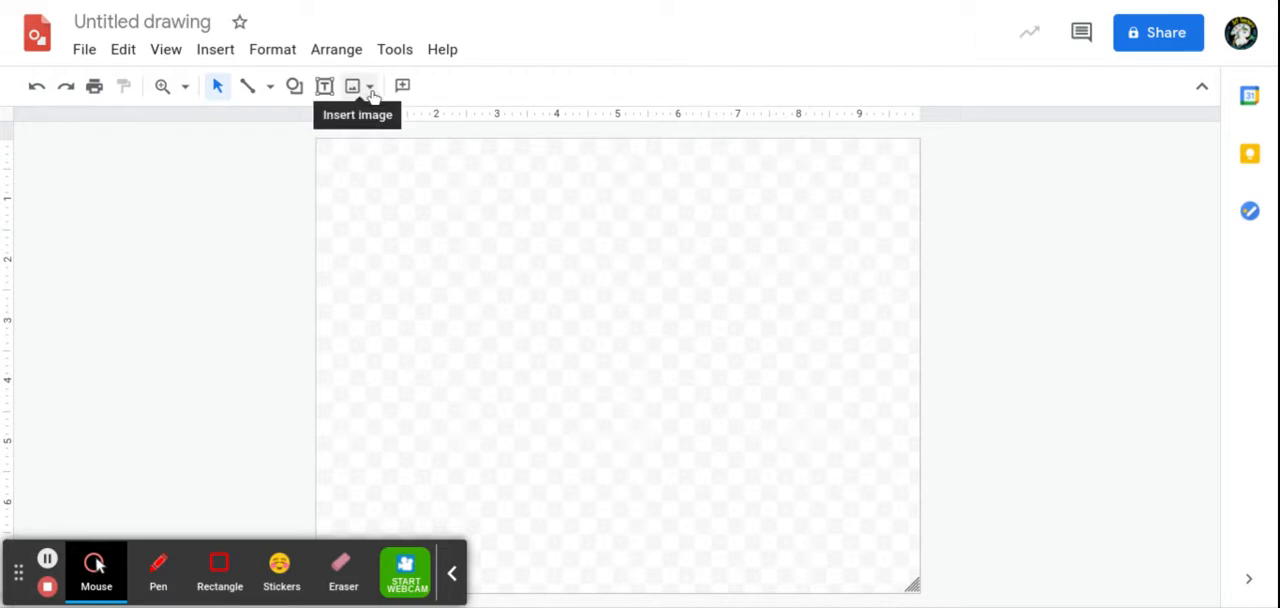
Step: Insert the unicorn head line-art image, align it with the canvas's upper-left corner and enlarge it to the full canvas height
left_click(370, 95)
left_click(418, 142)
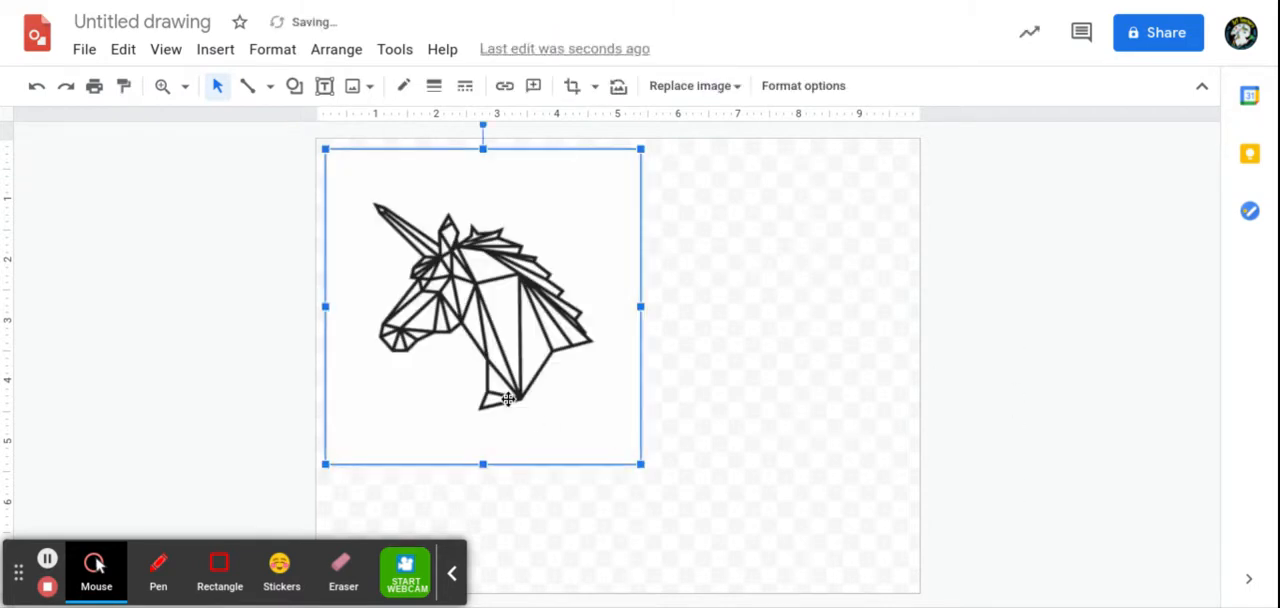
left_click_drag(508, 399, 490, 381)
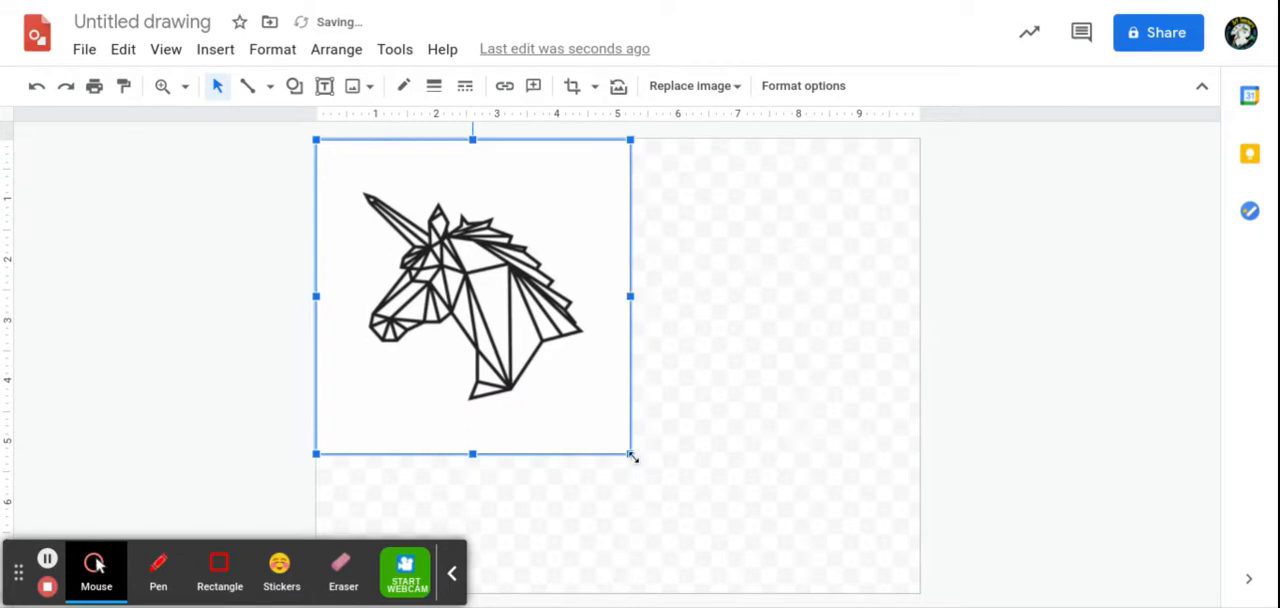
left_click_drag(631, 456, 768, 523)
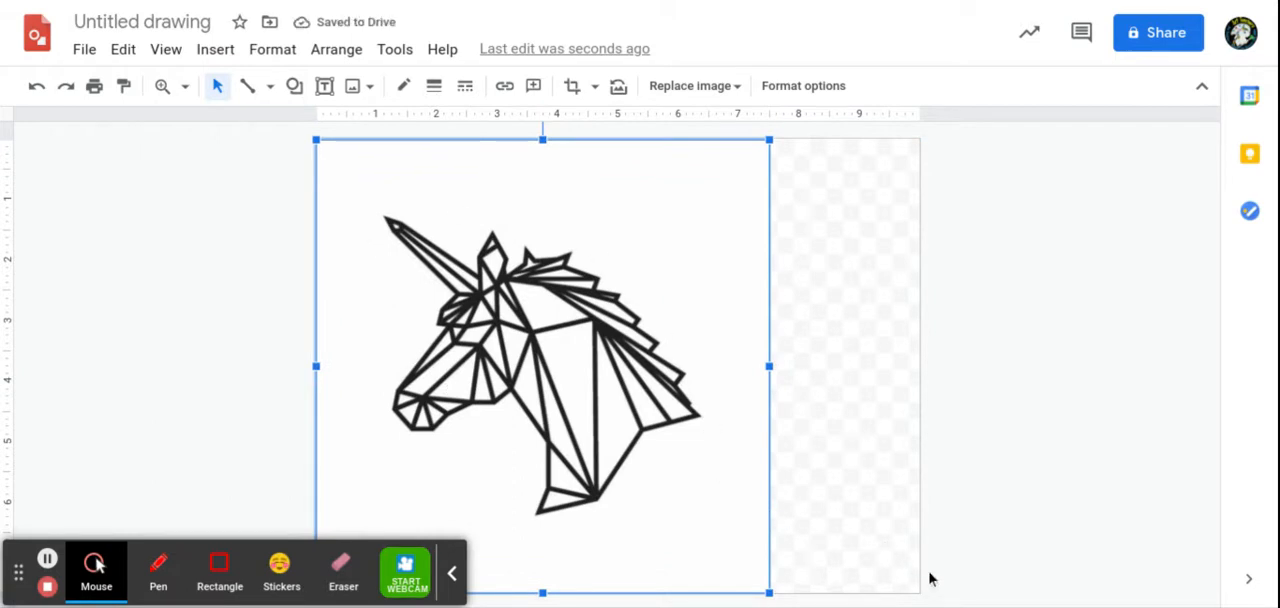
Step: Narrow the canvas to the width of the unicorn image, about 7.5 inches
left_click(866, 584)
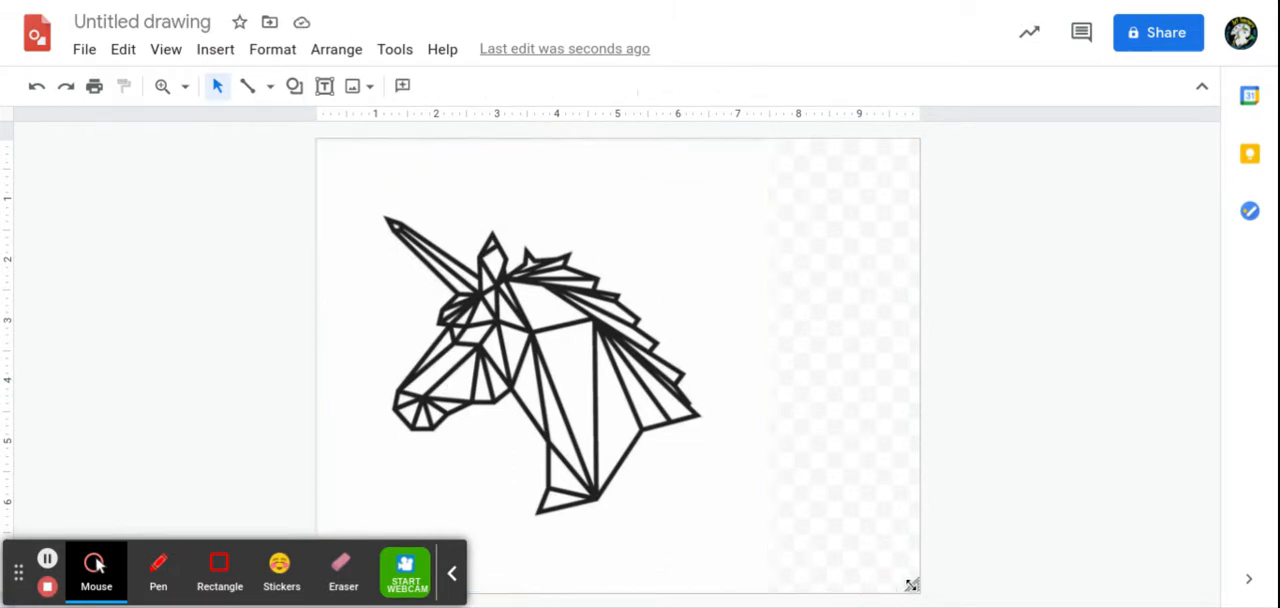
left_click(914, 588)
left_click_drag(914, 588, 768, 594)
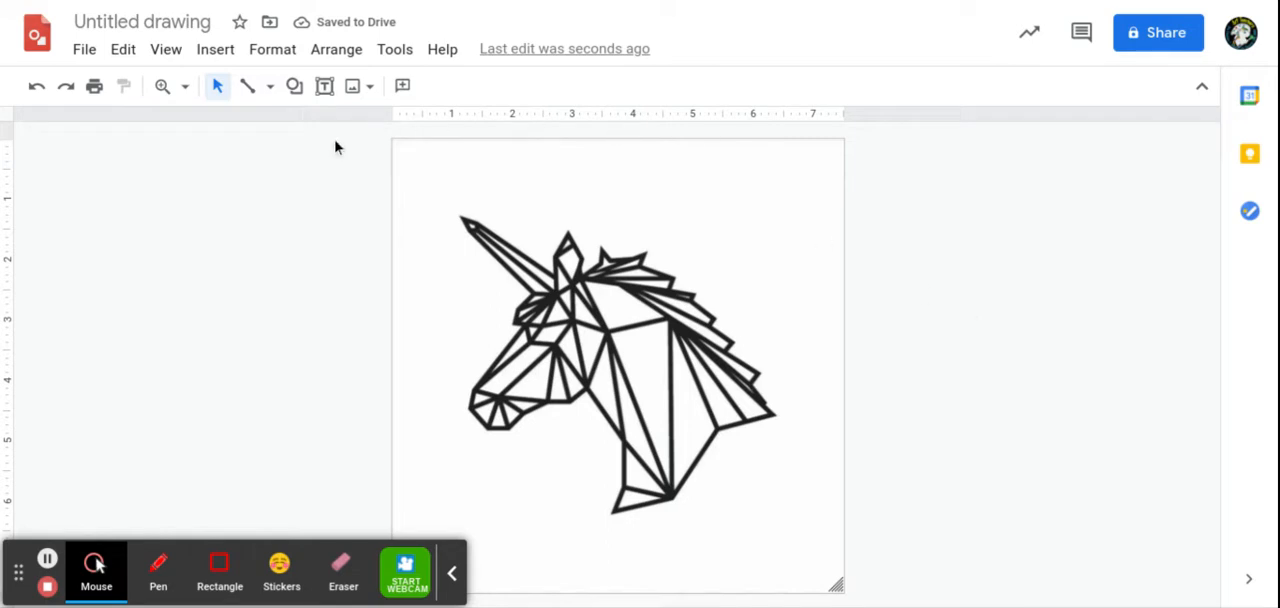
Step: Trace the four-sided section at the top of the unicorn's neck, below the mane, with a closed polyline at 100% zoom
left_click(270, 88)
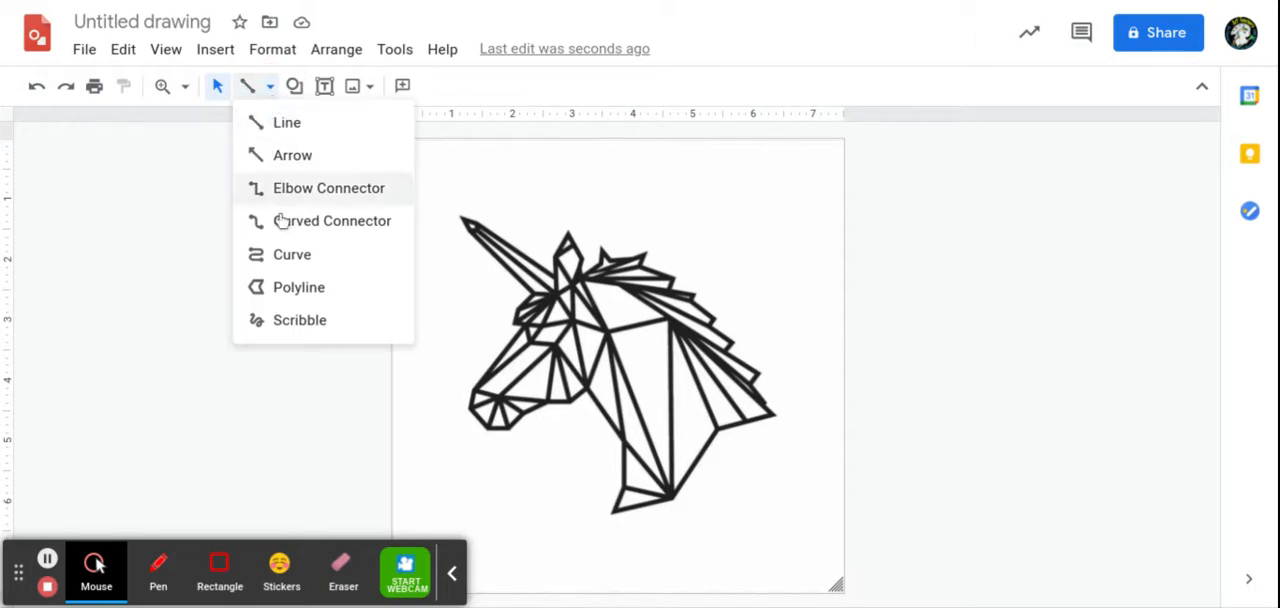
left_click(278, 300)
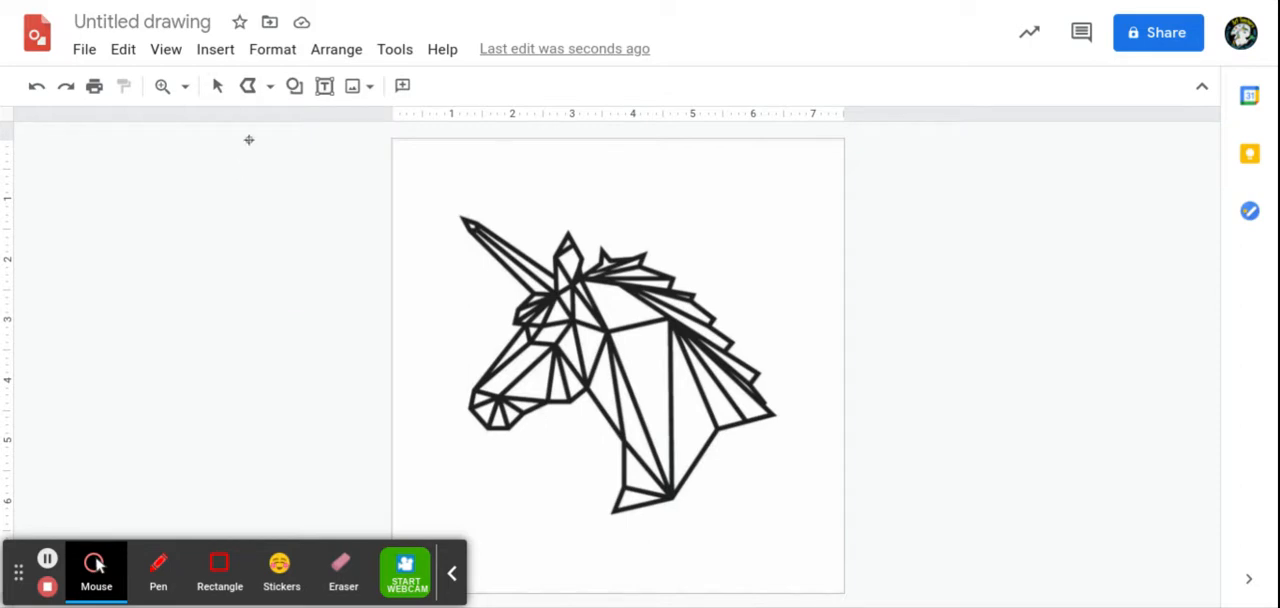
left_click(185, 86)
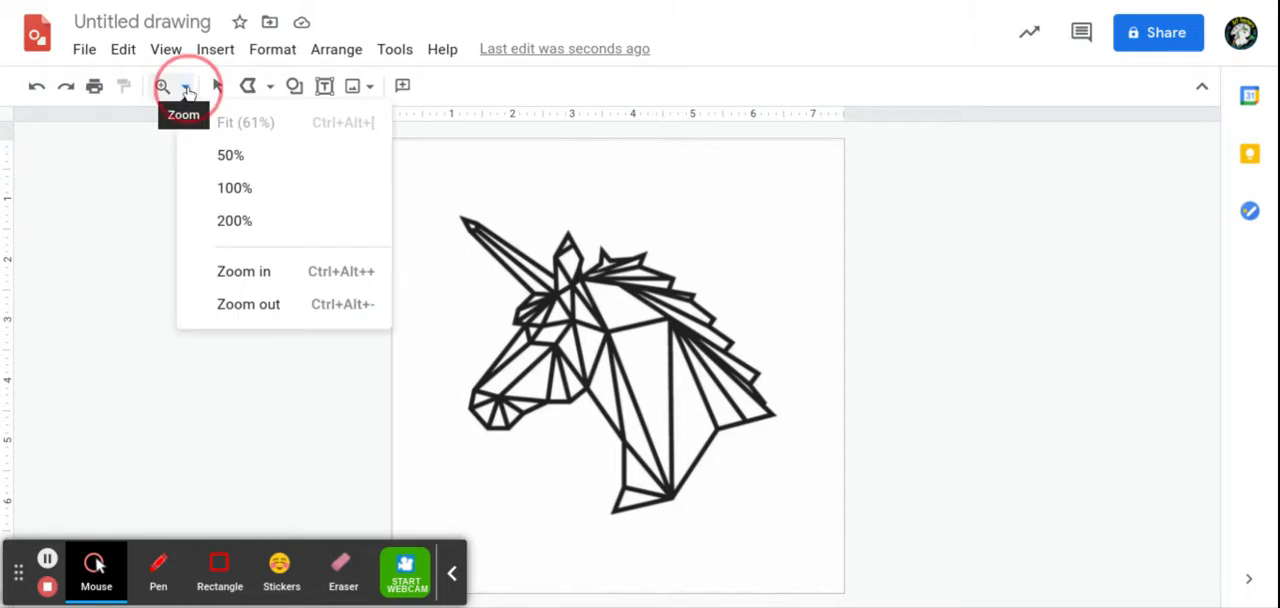
left_click(246, 190)
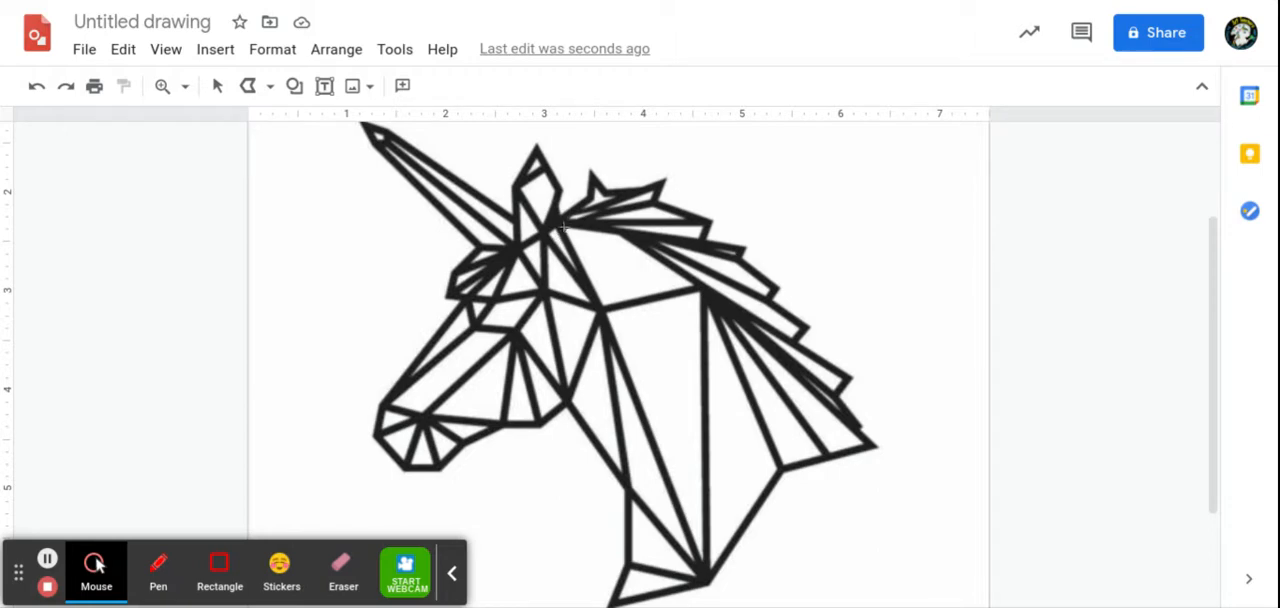
left_click(565, 230)
left_click_drag(588, 277, 603, 301)
left_click(603, 303)
left_click(695, 287)
left_click(618, 232)
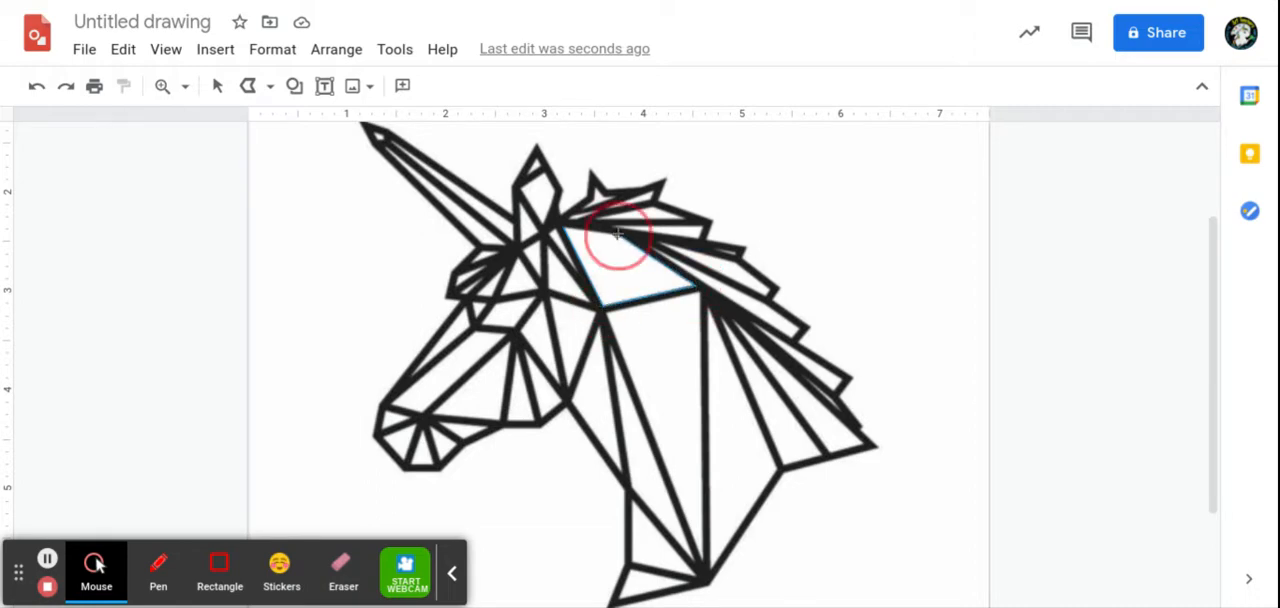
left_click(563, 226)
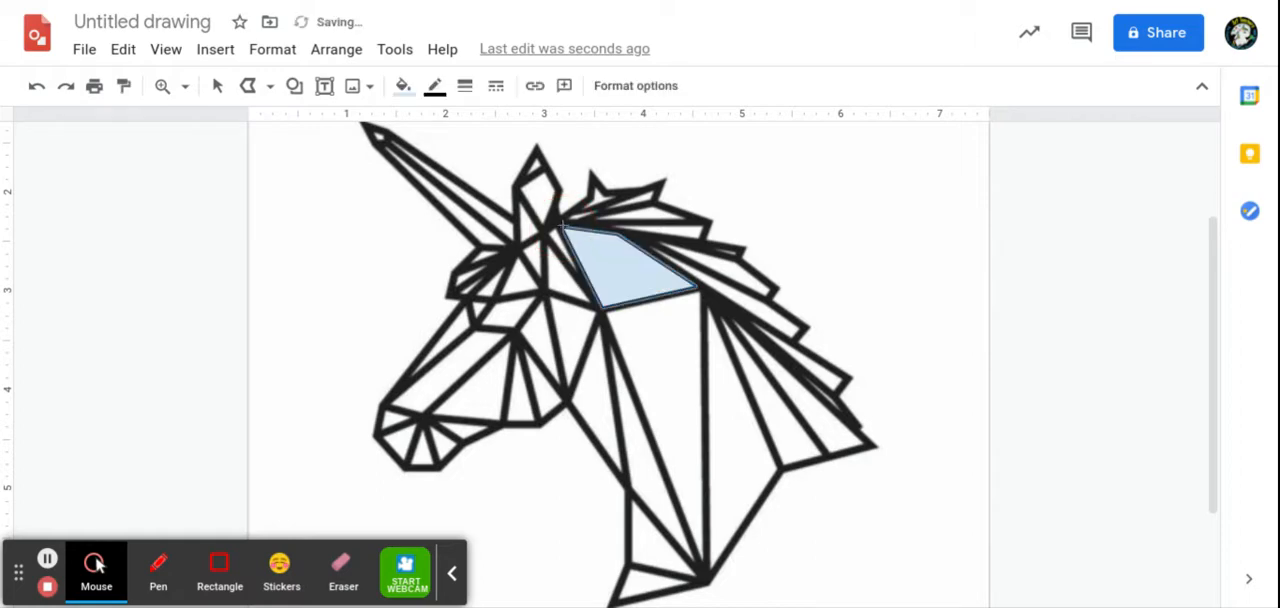
Step: Fill the upper neck shape with magenta and darken it to the custom purple #8a1b8aff
left_click(403, 86)
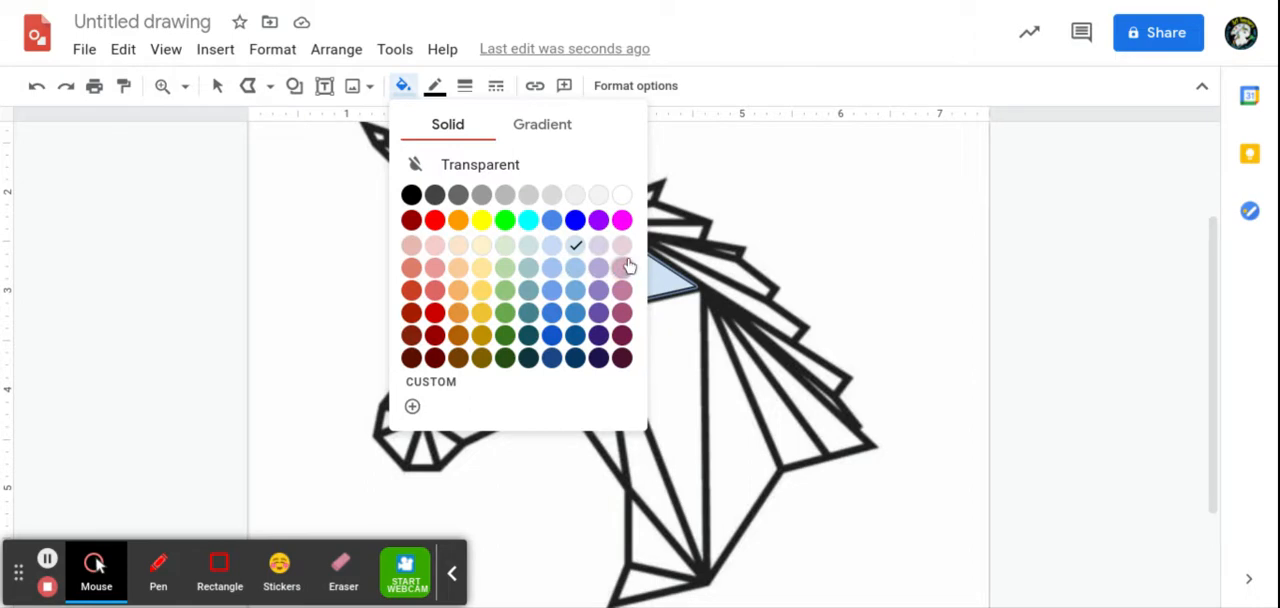
left_click(622, 220)
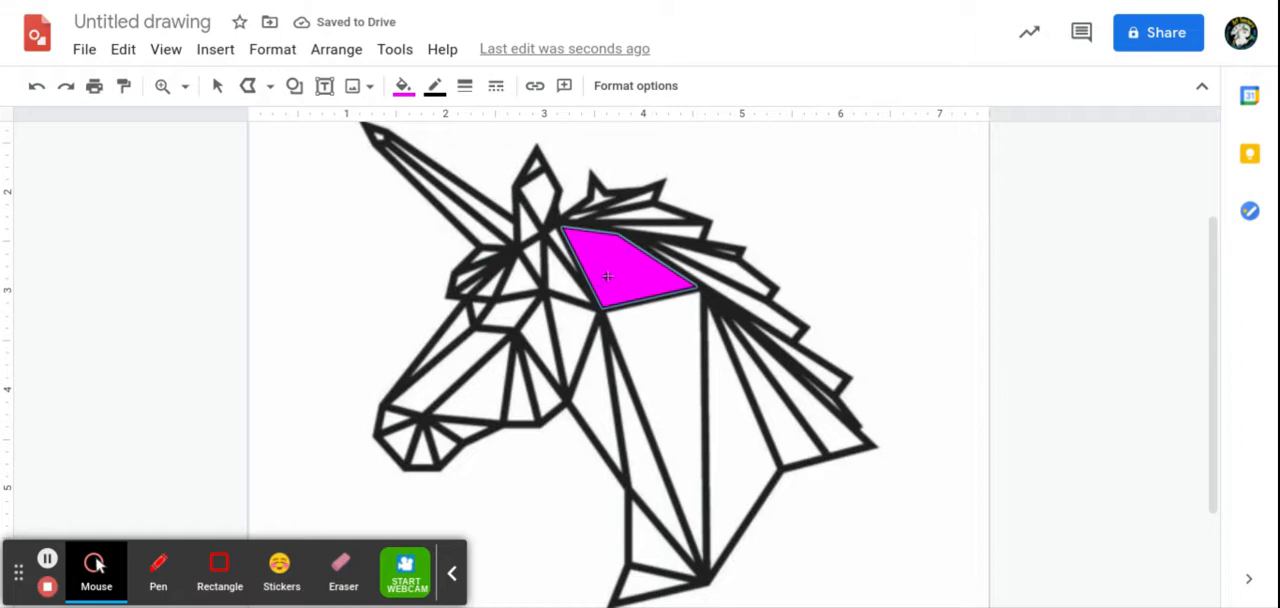
left_click(217, 86)
left_click(602, 253)
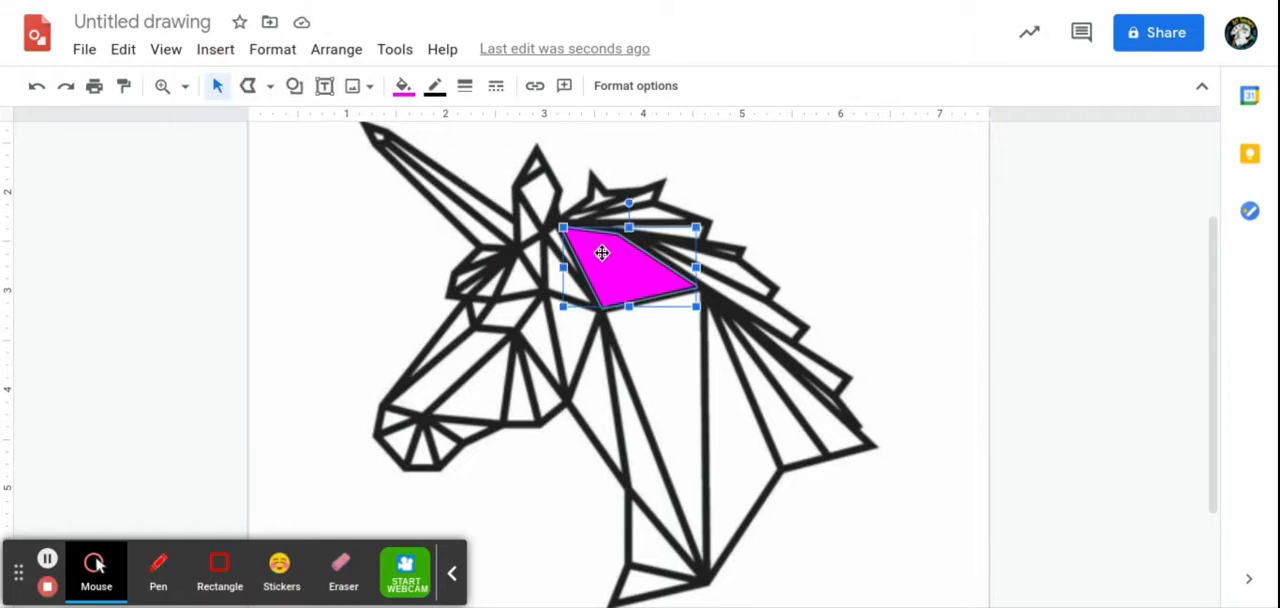
left_click(403, 88)
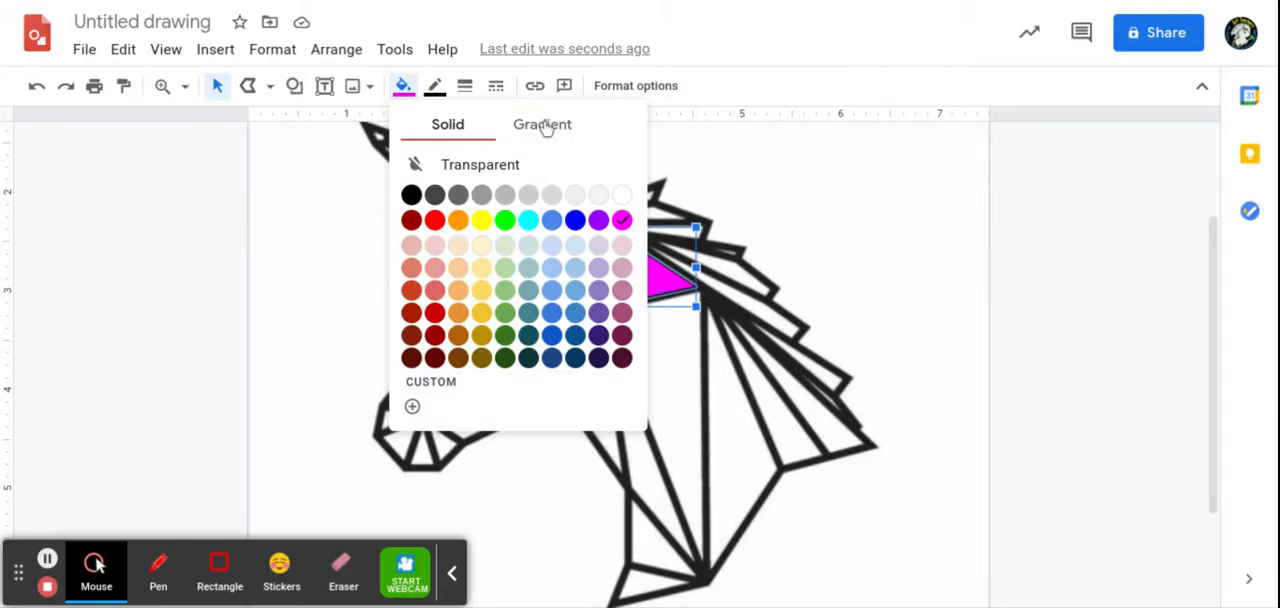
left_click(412, 409)
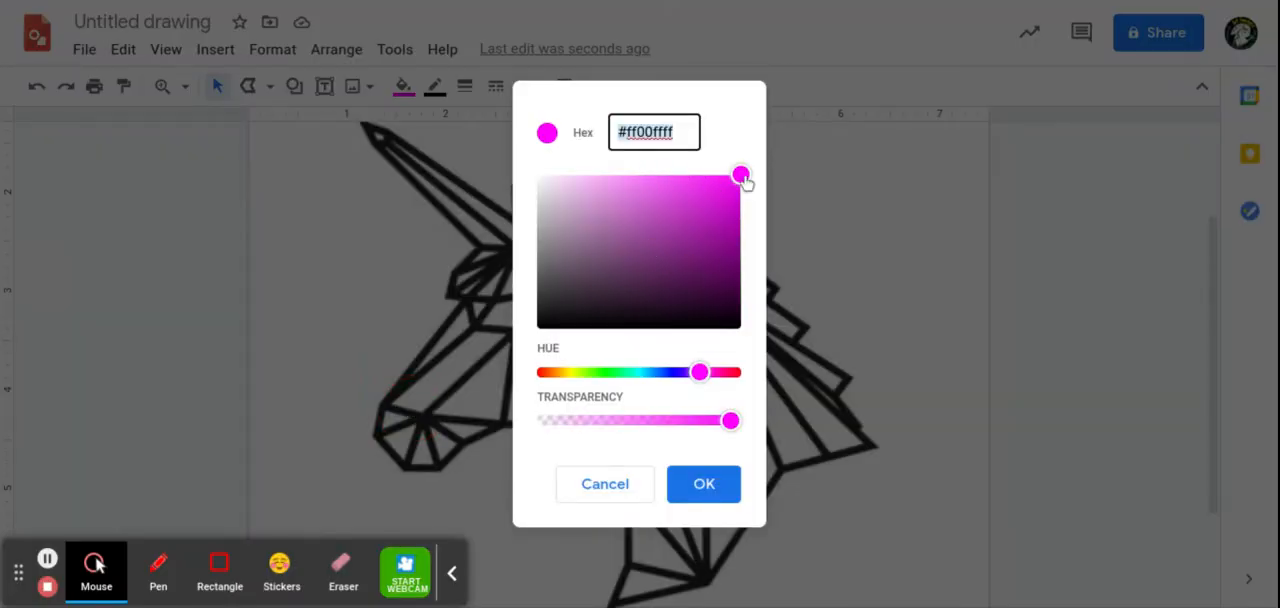
left_click_drag(741, 177, 701, 249)
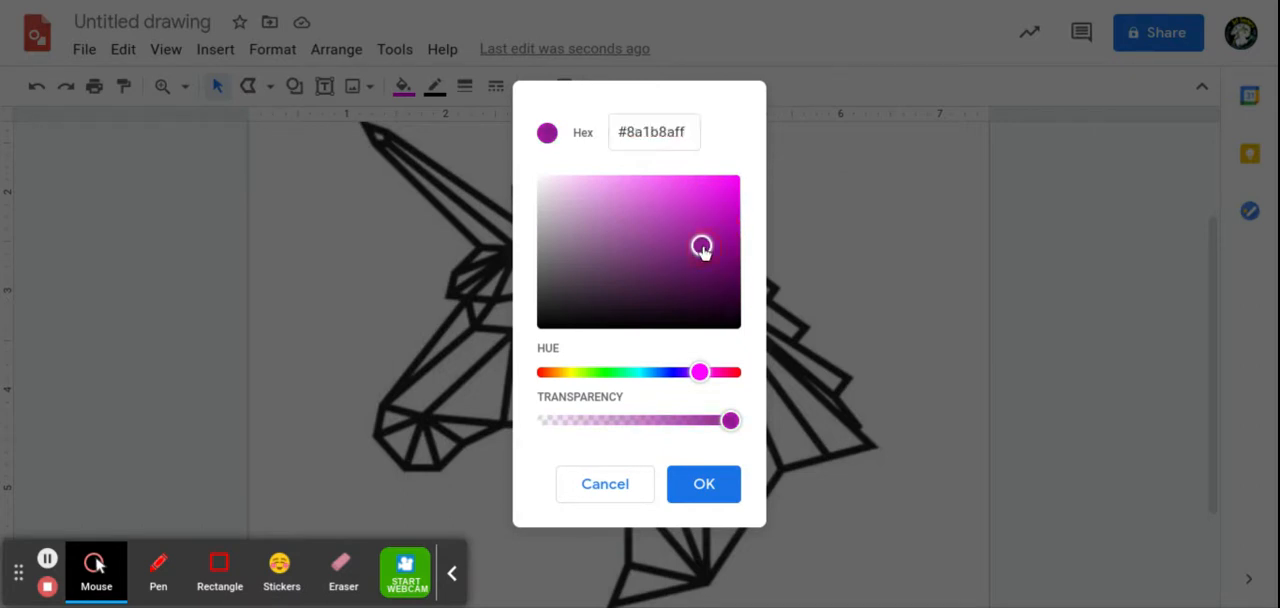
left_click(700, 486)
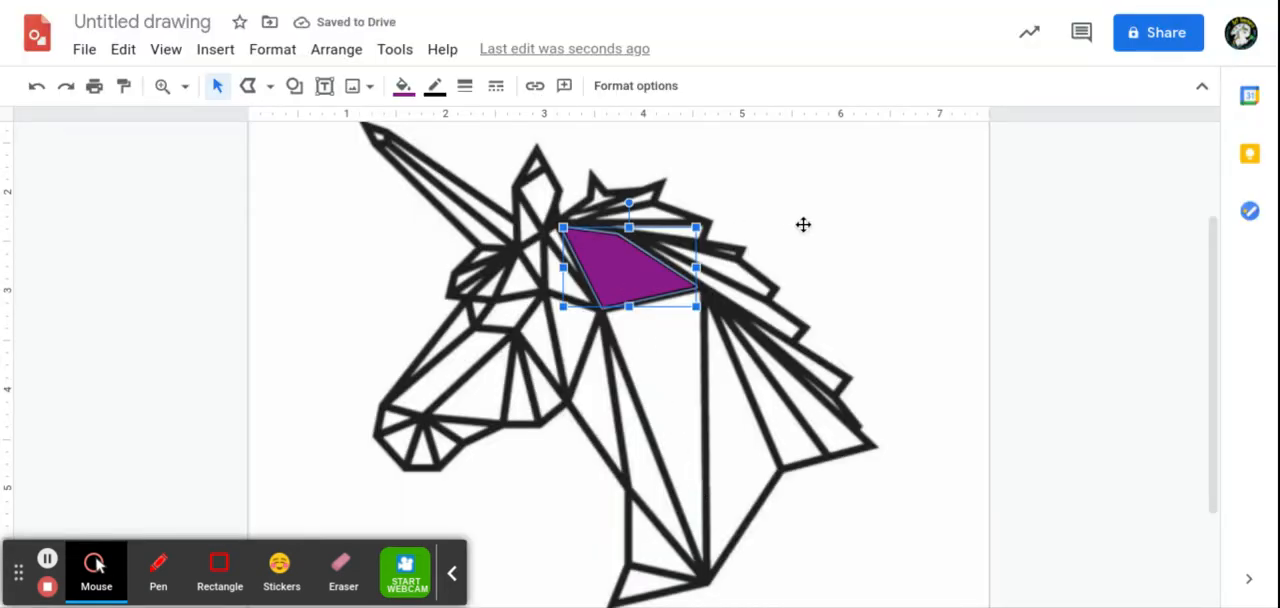
left_click(404, 86)
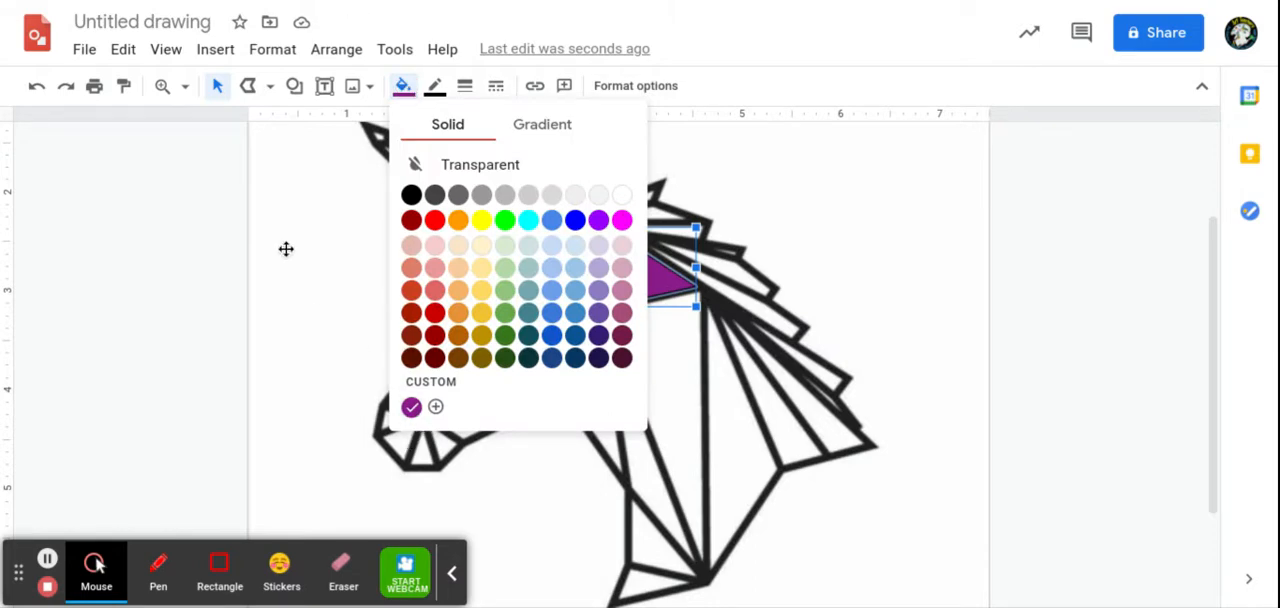
left_click(323, 178)
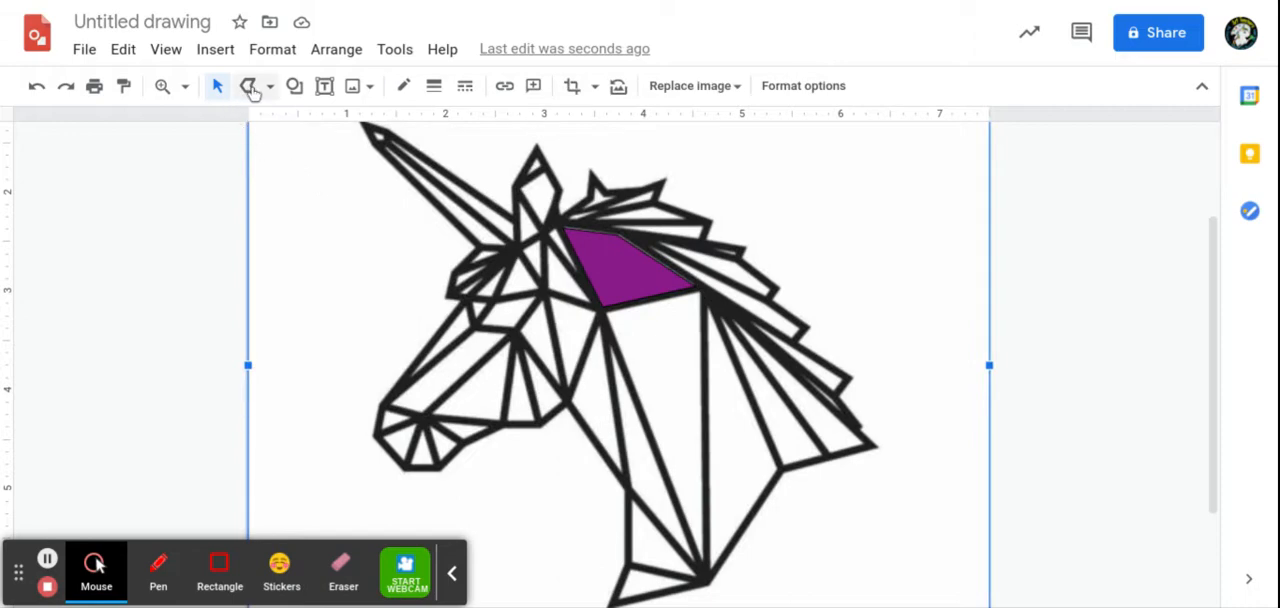
Step: Trace the long triangle below the dark purple neck shape with a closed polyline
left_click(249, 86)
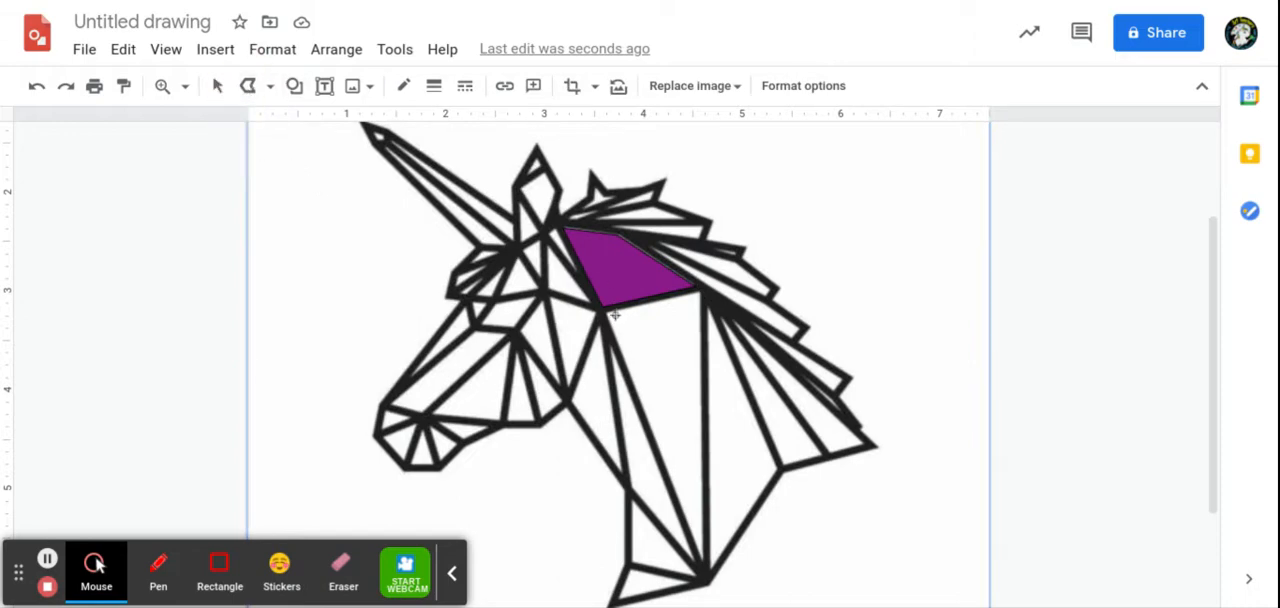
left_click_drag(606, 312, 695, 291)
left_click(697, 291)
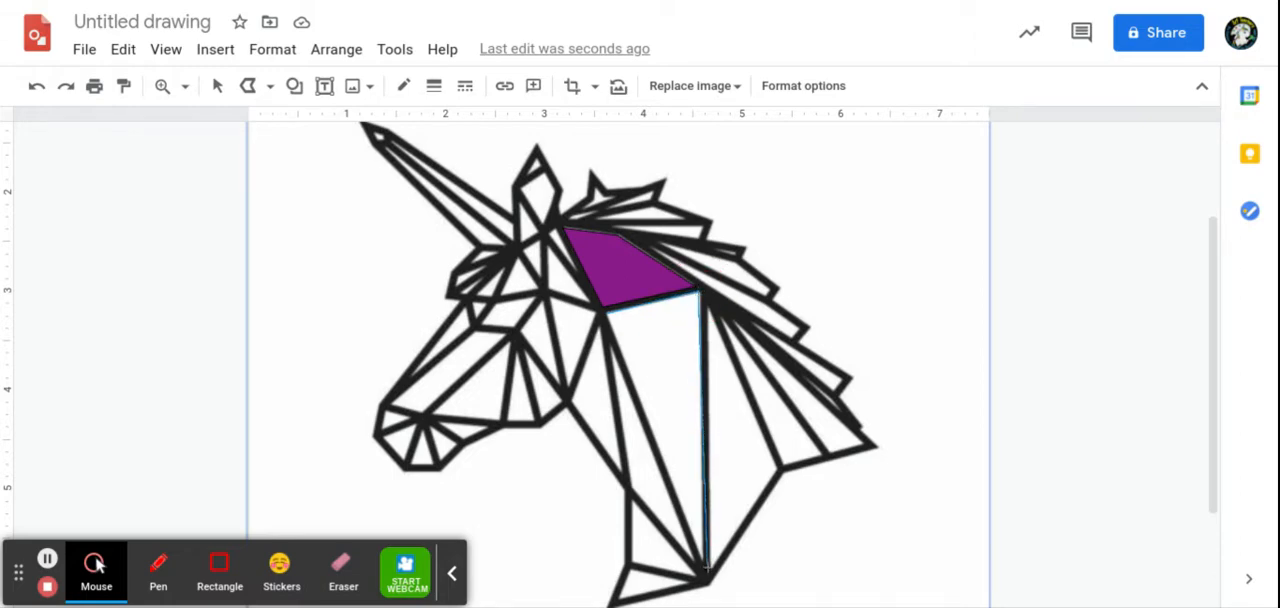
left_click(706, 569)
left_click(606, 314)
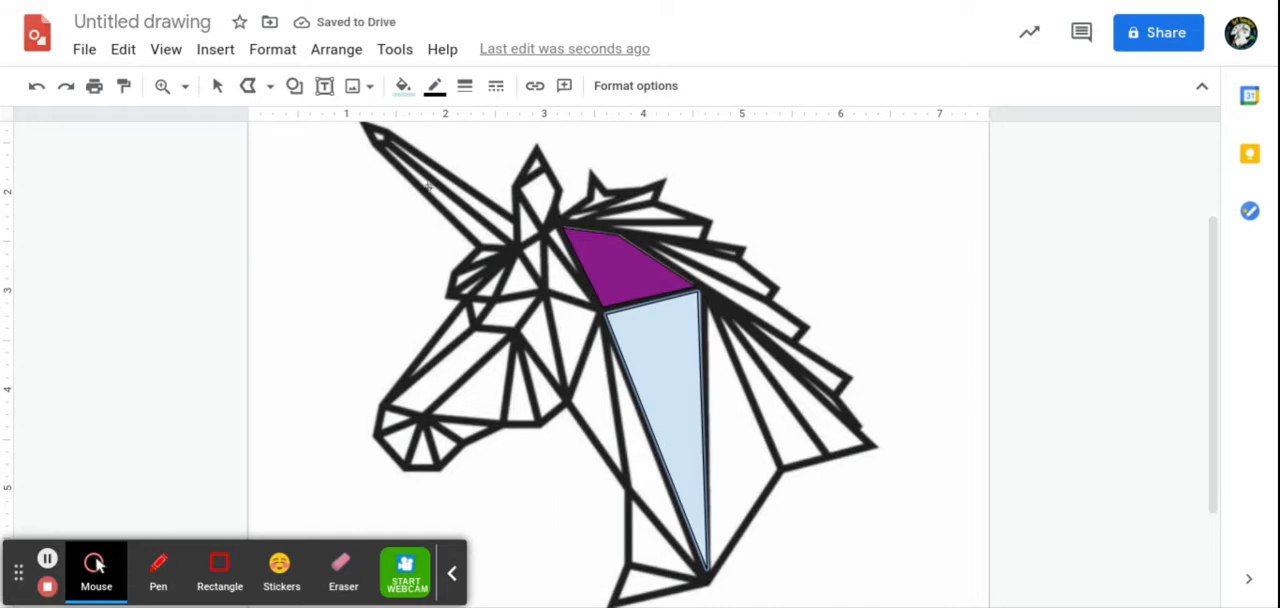
Step: Fill the long neck triangle with magenta and darken it to the custom purple #a528a5ff
left_click(403, 86)
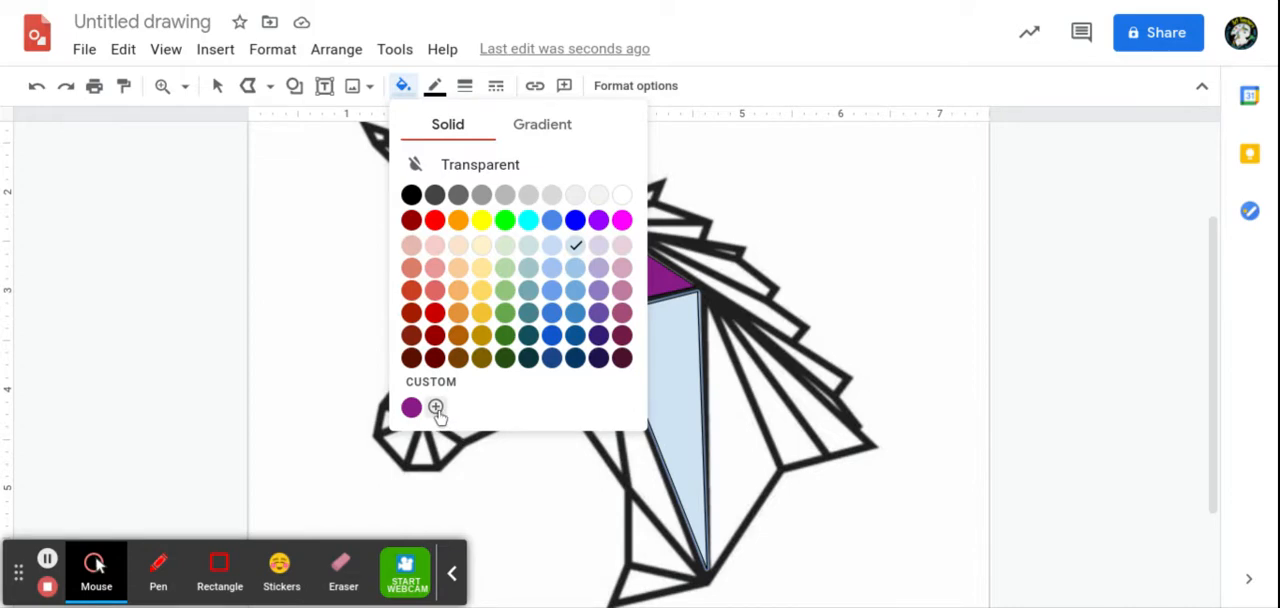
left_click(622, 220)
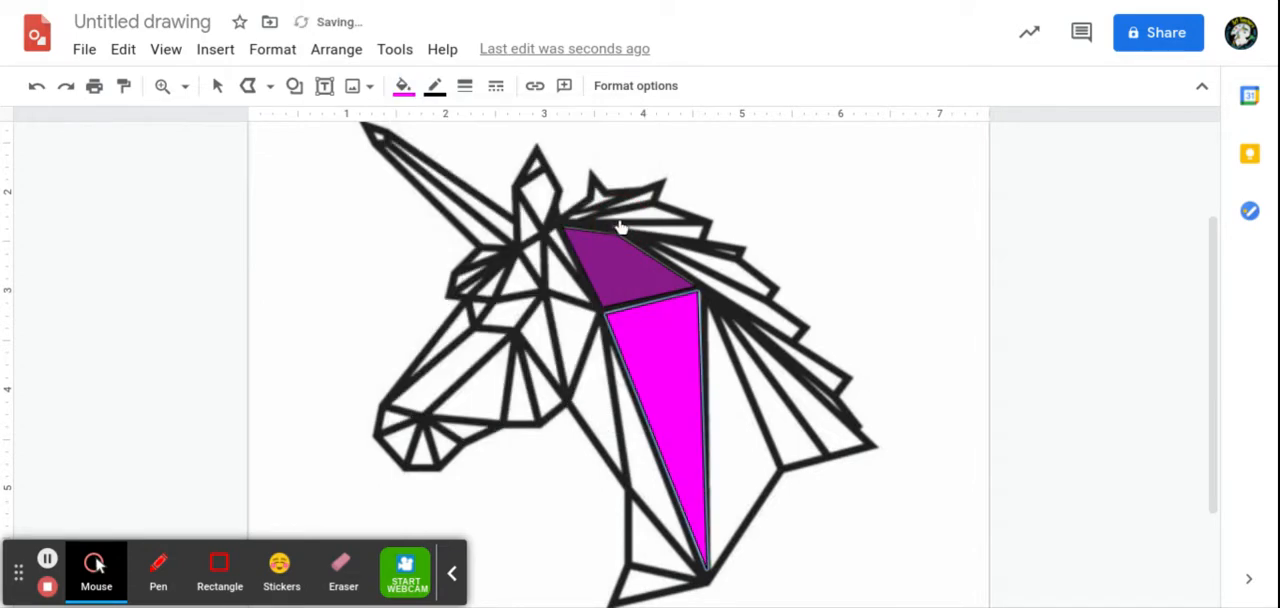
left_click(403, 85)
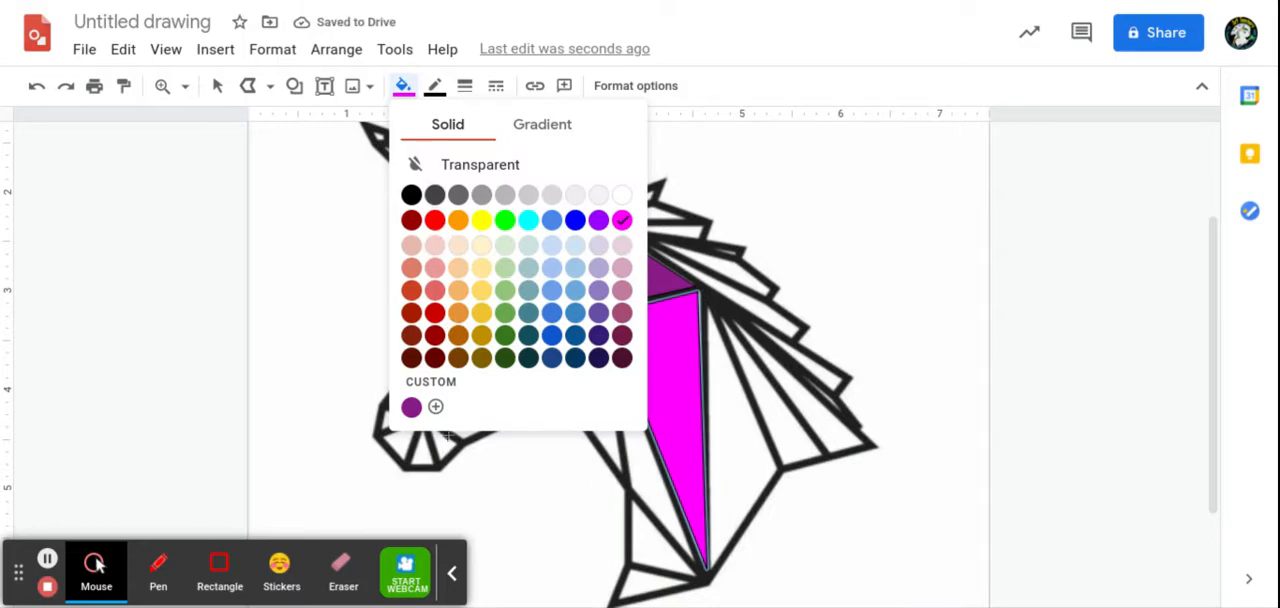
left_click(435, 407)
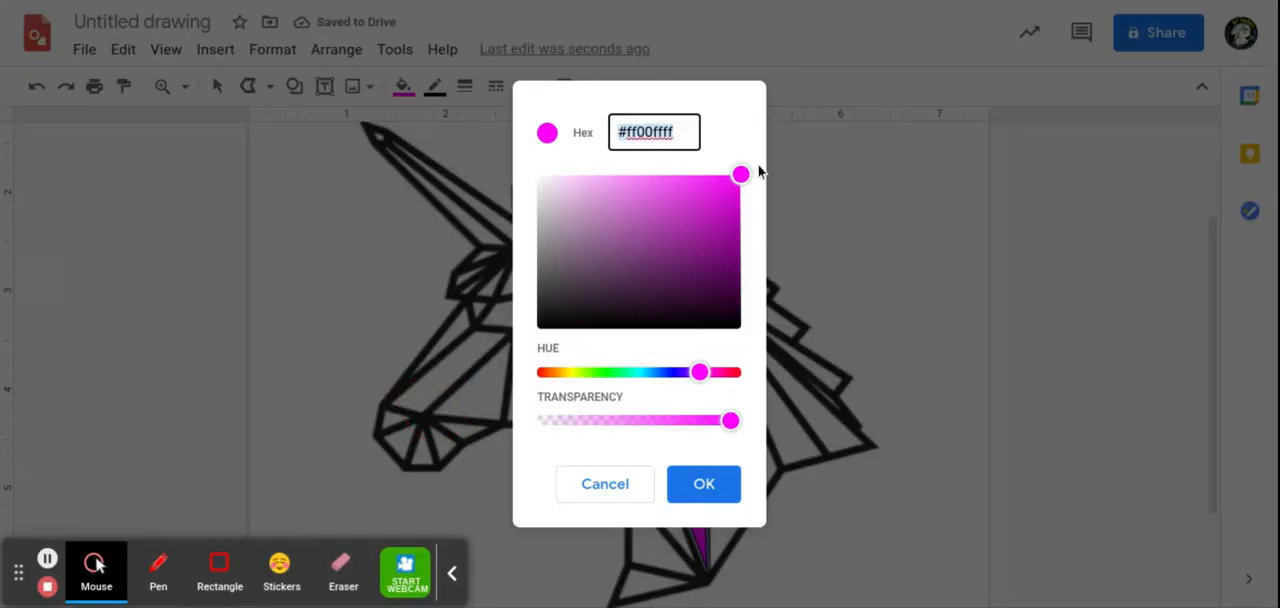
left_click_drag(741, 176, 692, 233)
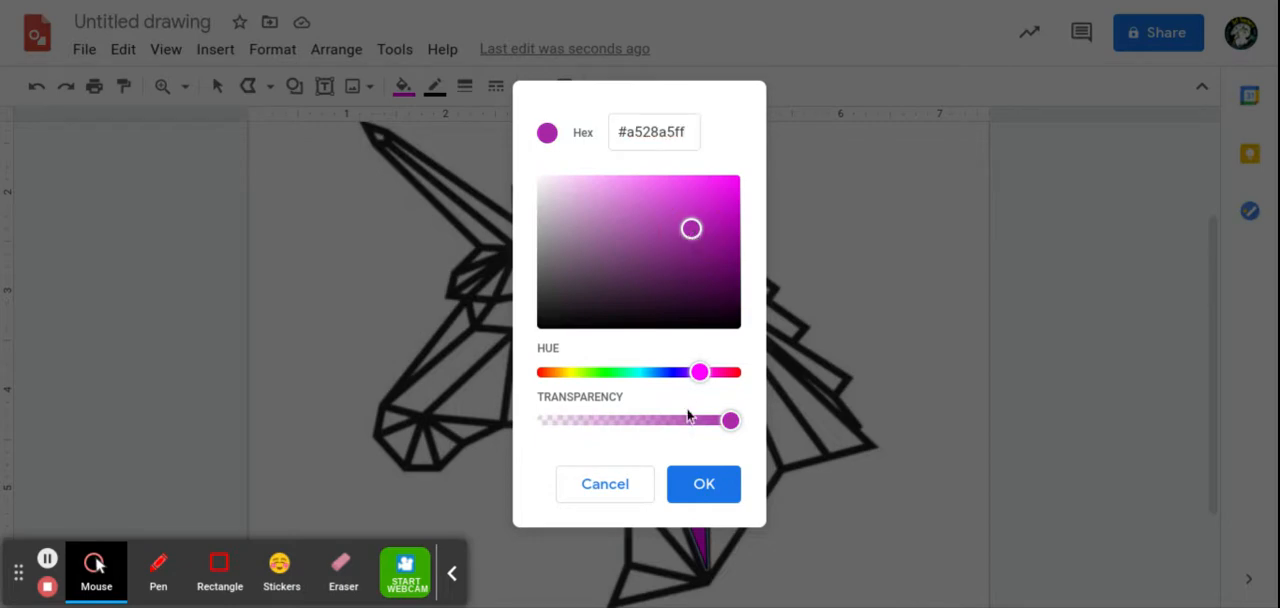
left_click(697, 487)
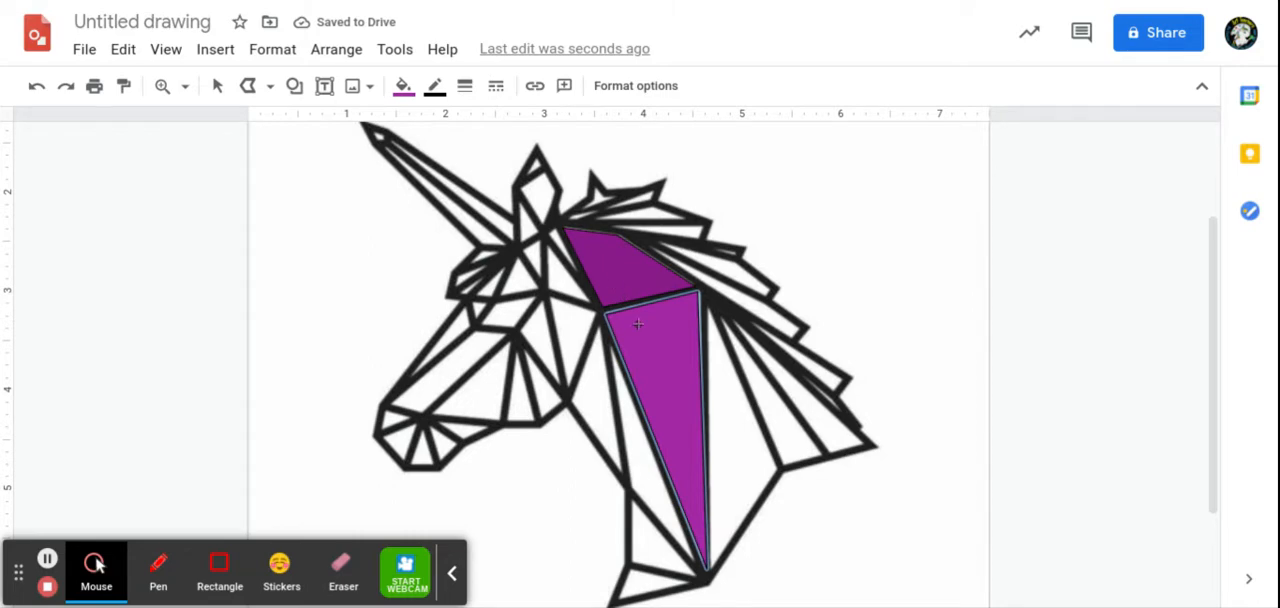
Step: Trace the triangular section between the long neck triangle and the mane with a closed polyline and fill it with custom purple #8a1b8aff
left_click(708, 307)
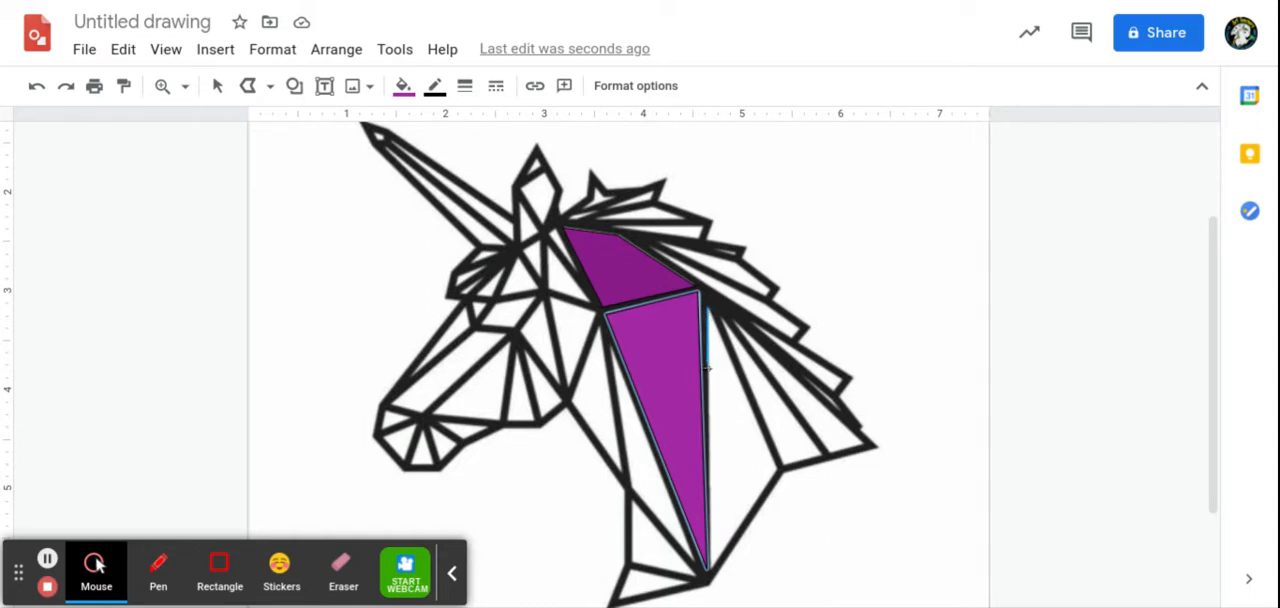
left_click(708, 572)
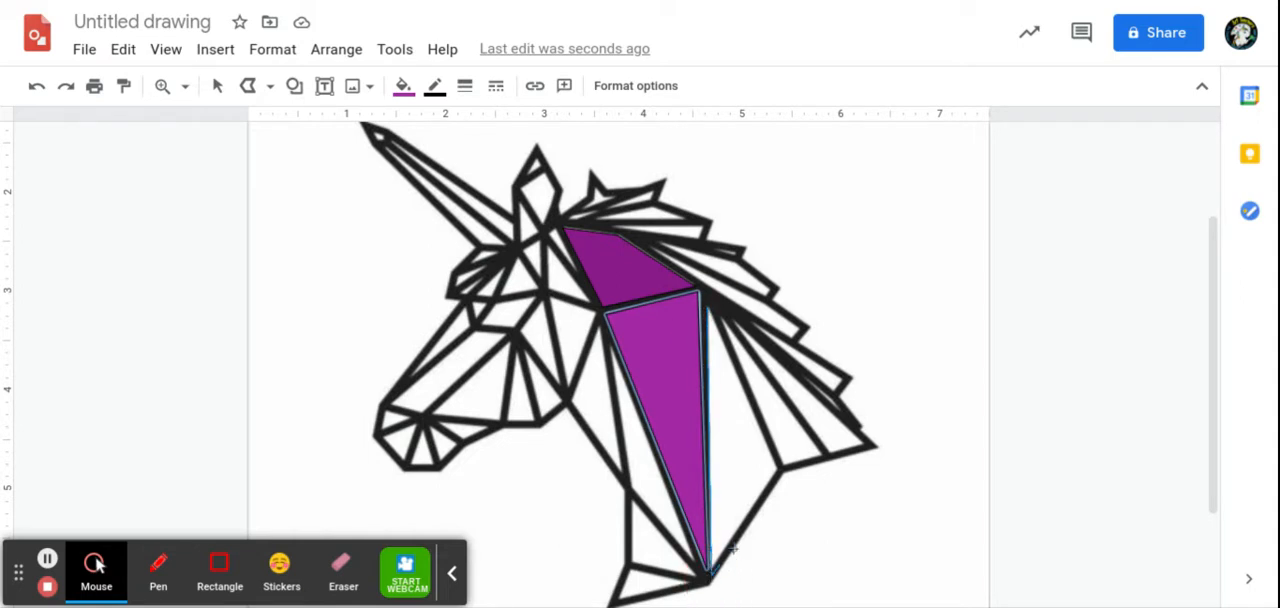
left_click(779, 468)
left_click(709, 307)
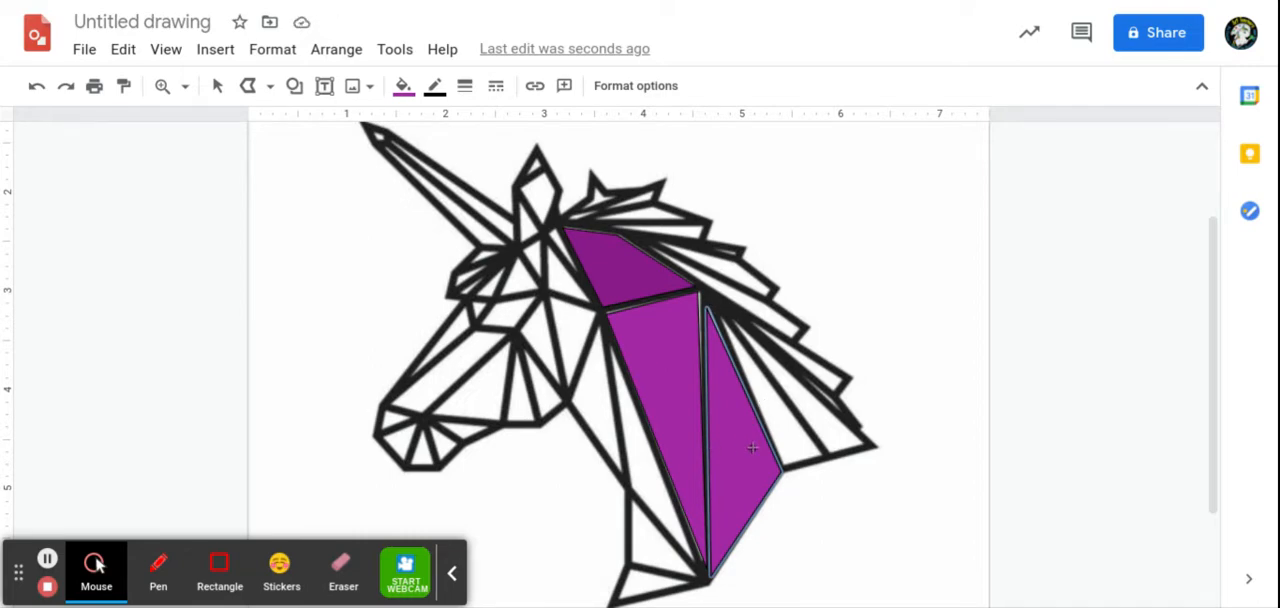
left_click(403, 85)
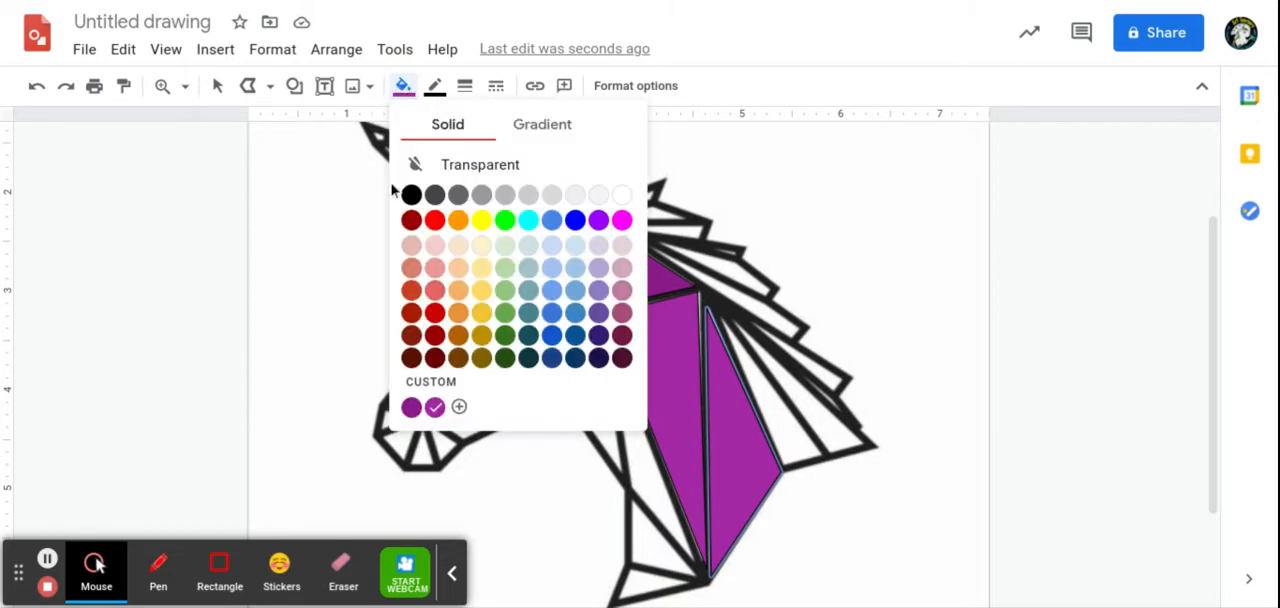
left_click(411, 407)
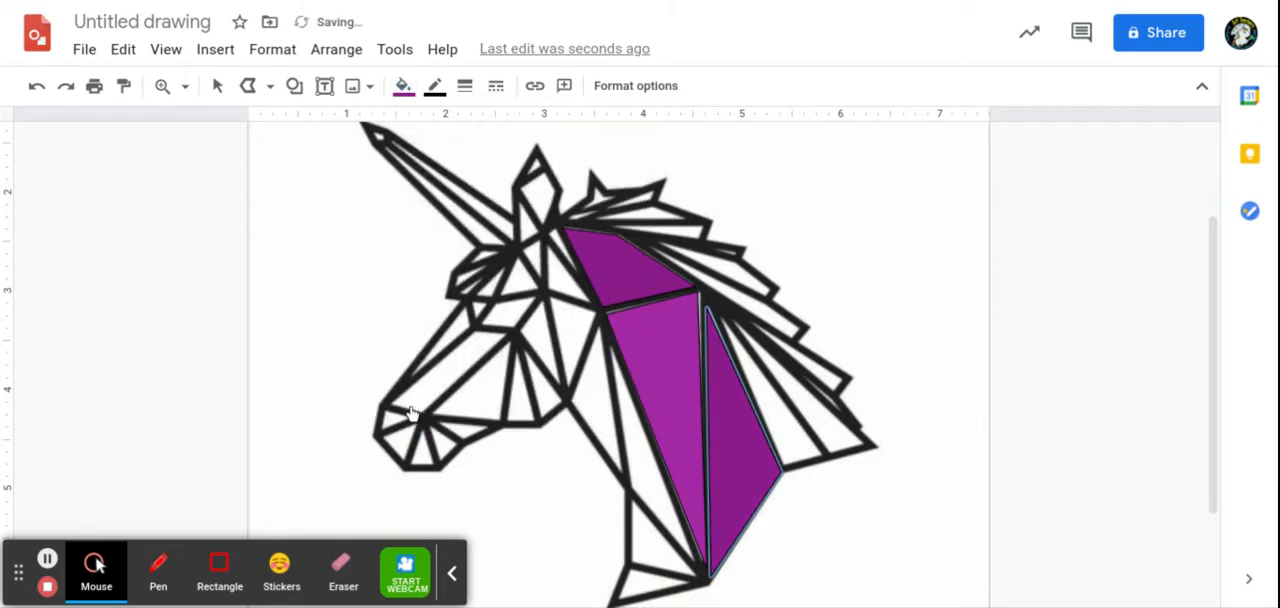
Step: Adjust the two upper corner points of the long neck triangle to fit the line-art outline more closely
left_click(217, 86)
left_click(658, 360)
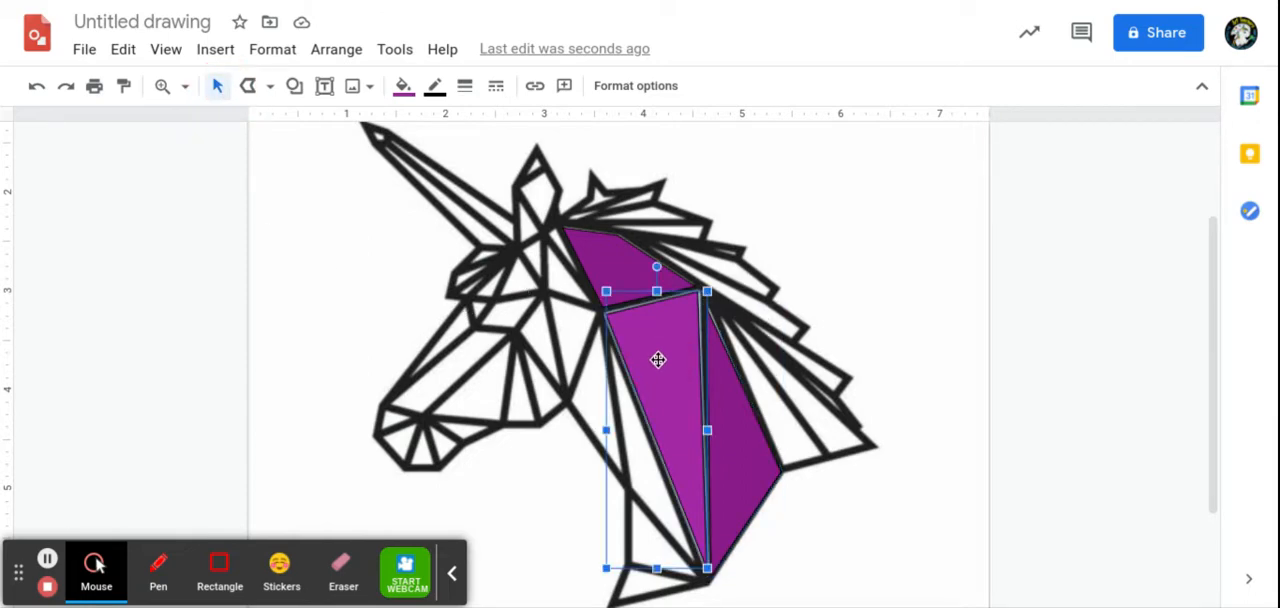
double_click(661, 361)
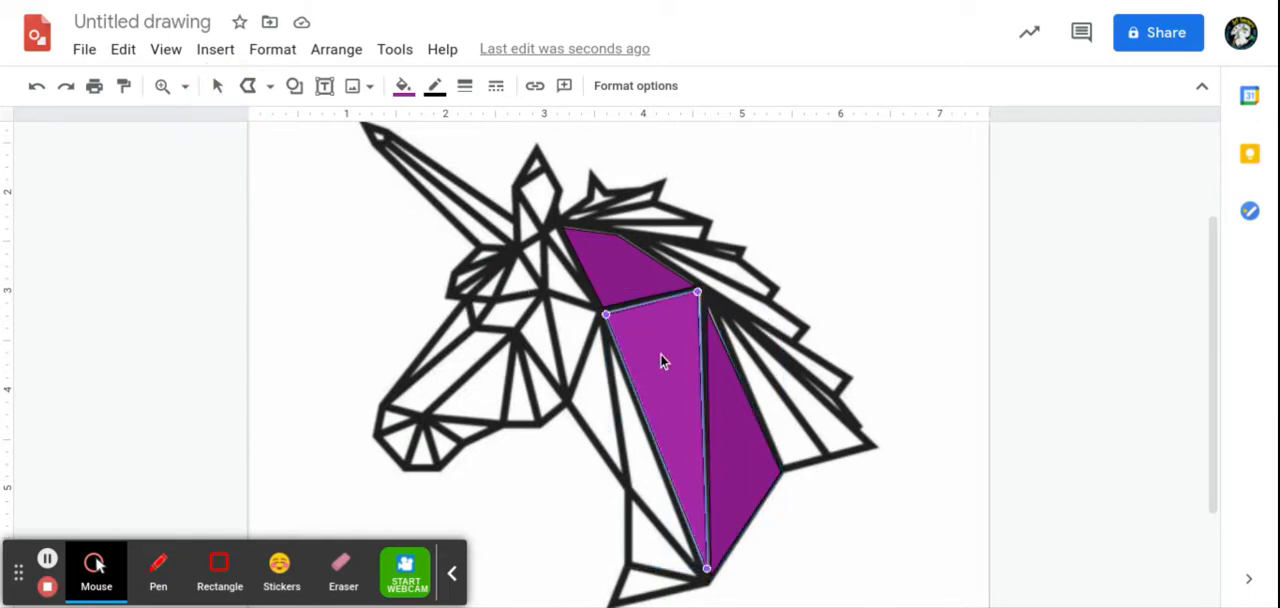
left_click(605, 314)
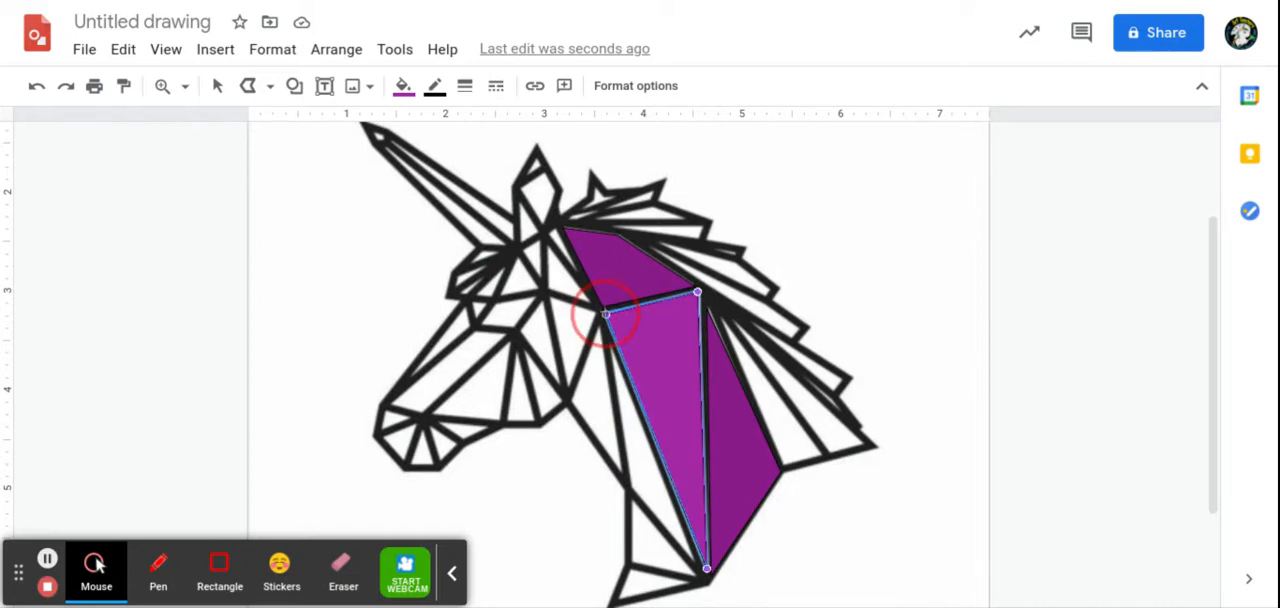
left_click_drag(605, 314, 603, 312)
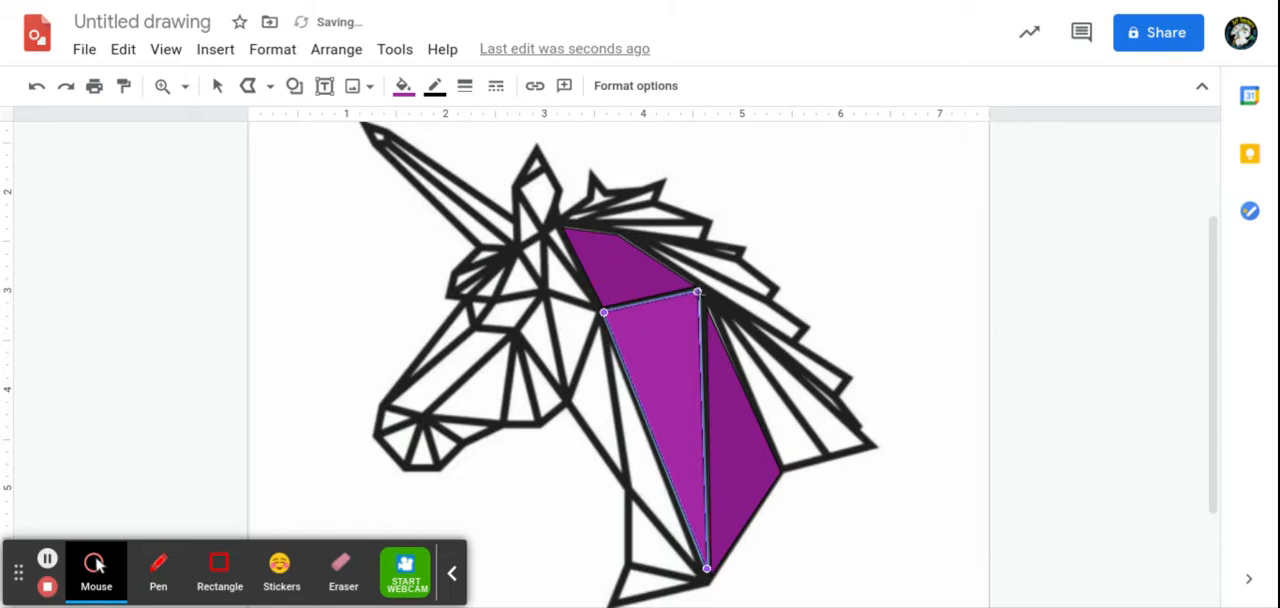
left_click(697, 292)
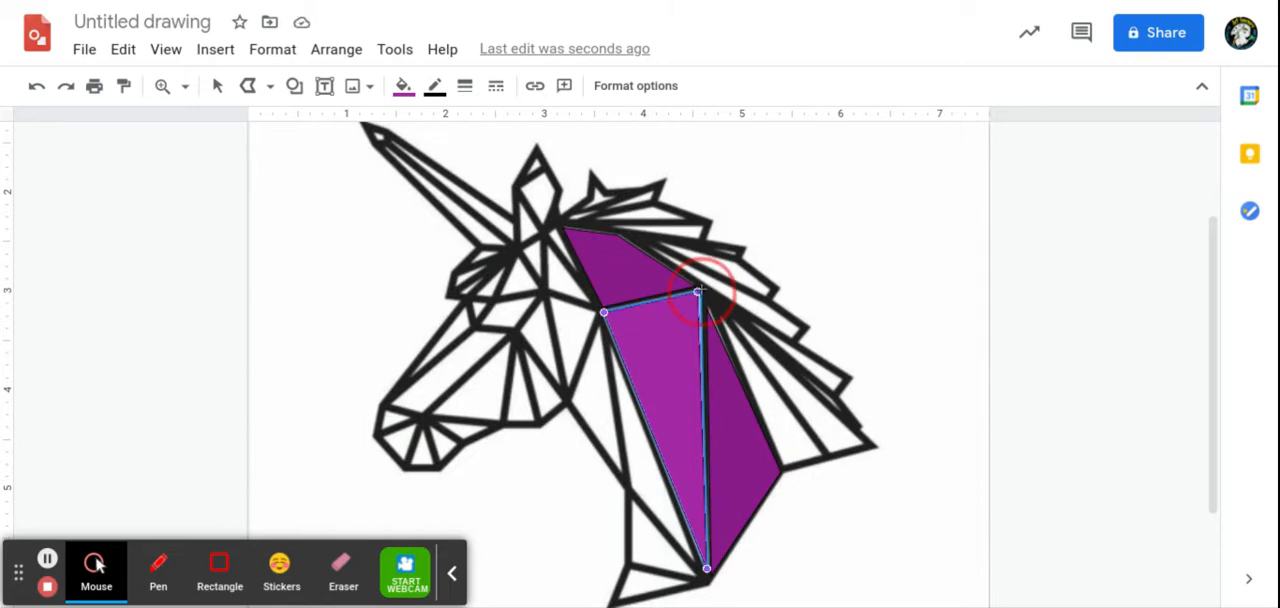
left_click_drag(697, 292, 700, 289)
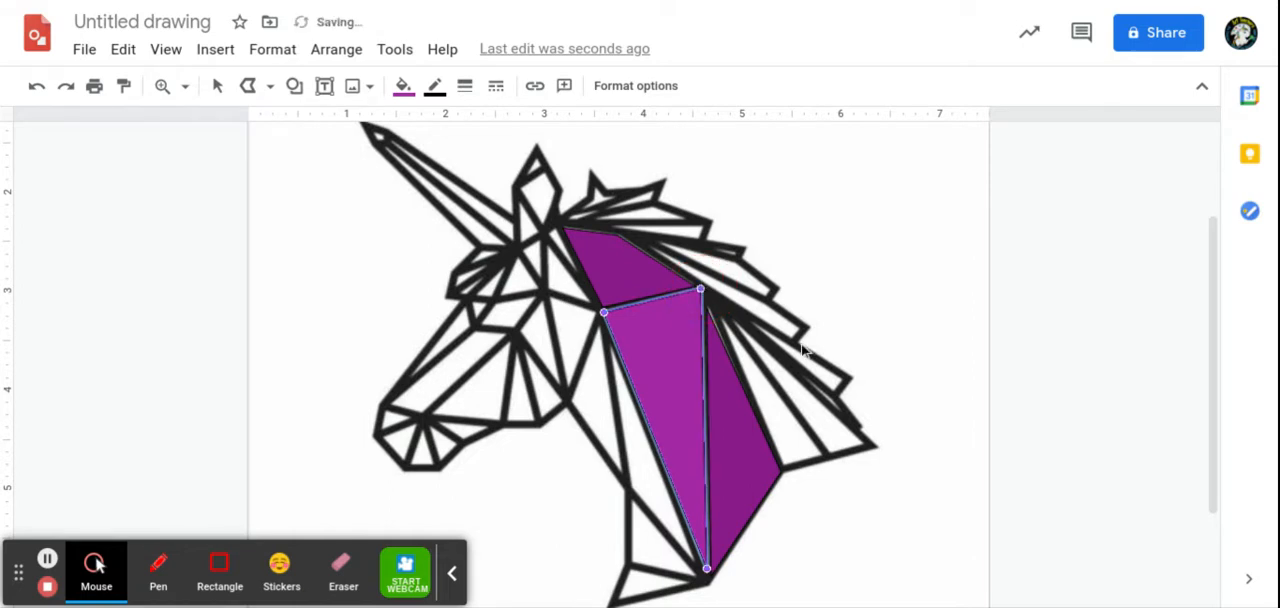
Step: Trace the triangle below the ear, touching the upper neck shape's lower corner, with a closed polyline and fill it with custom purple #c543c5ff
left_click(240, 90)
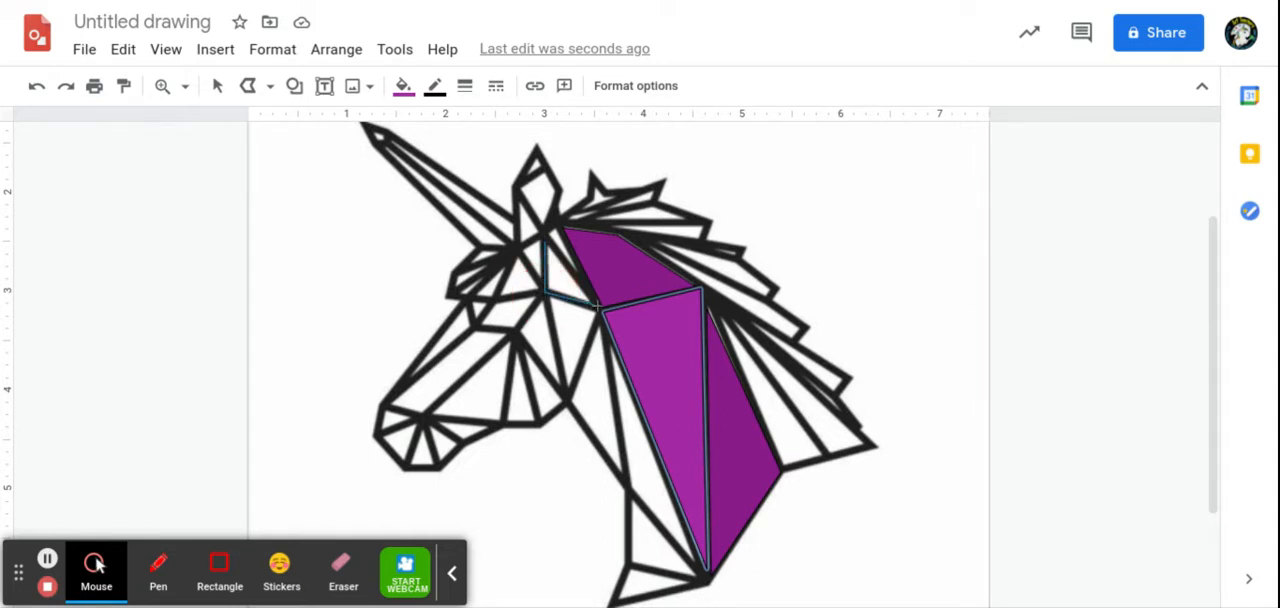
left_click(601, 309)
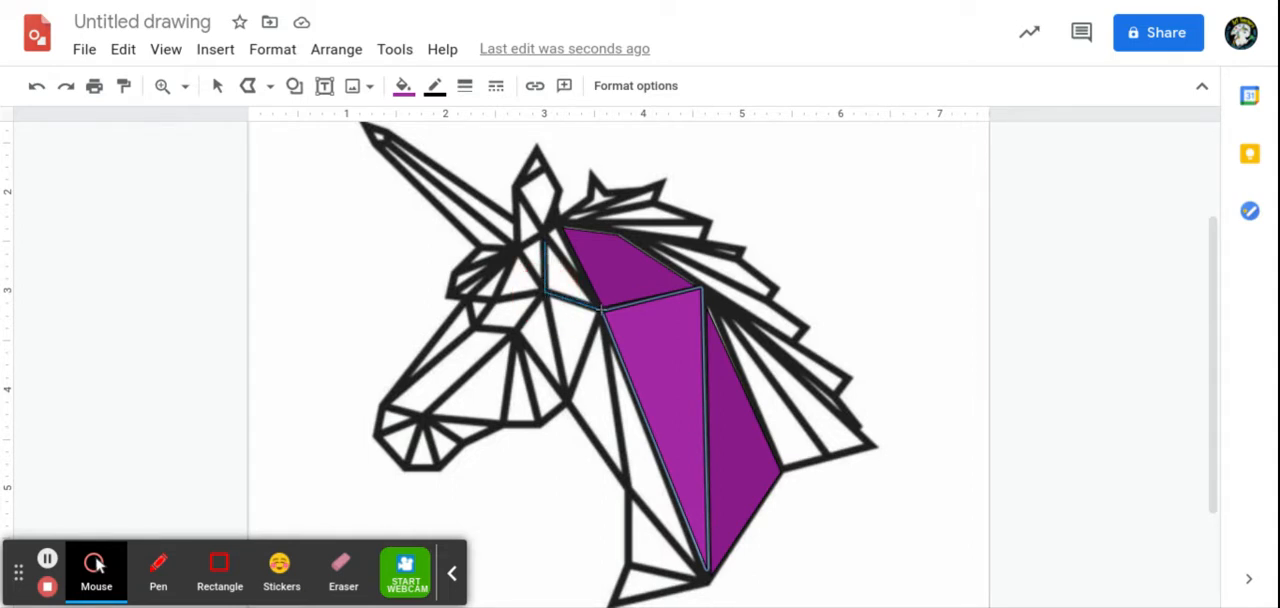
left_click(546, 237)
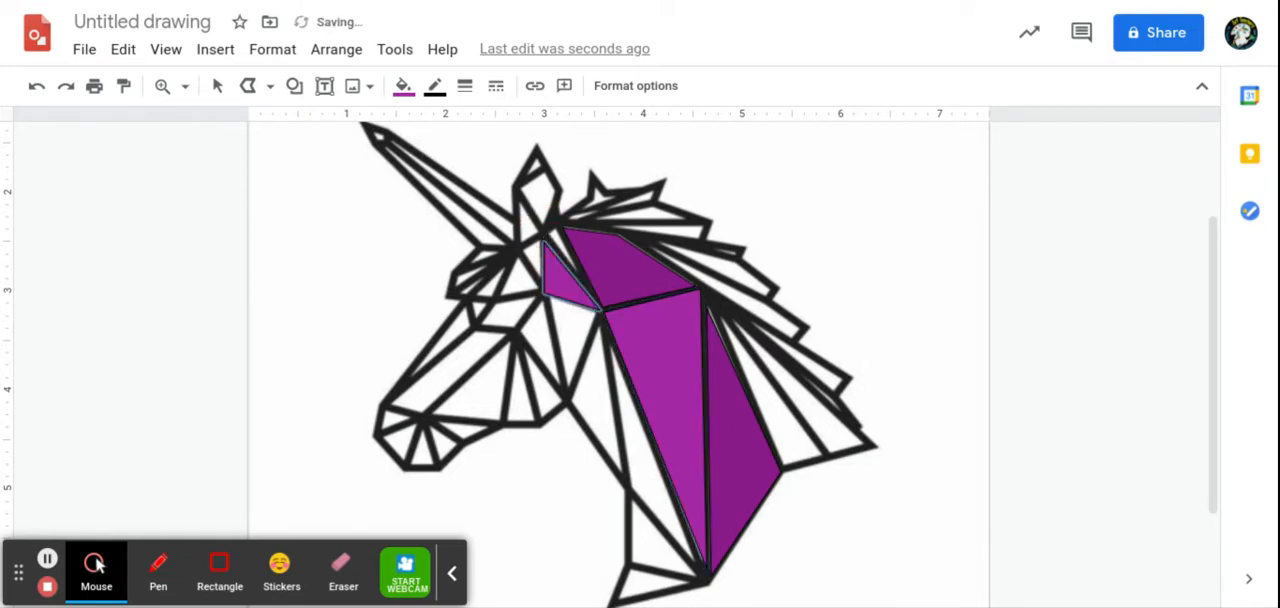
left_click(404, 88)
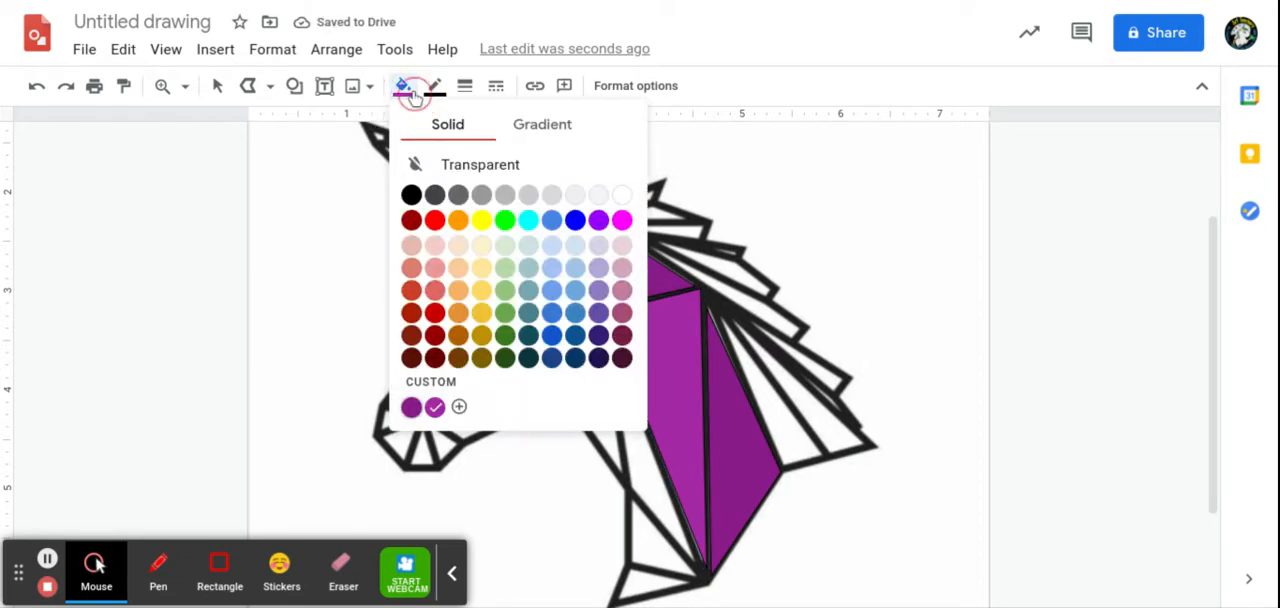
left_click(459, 406)
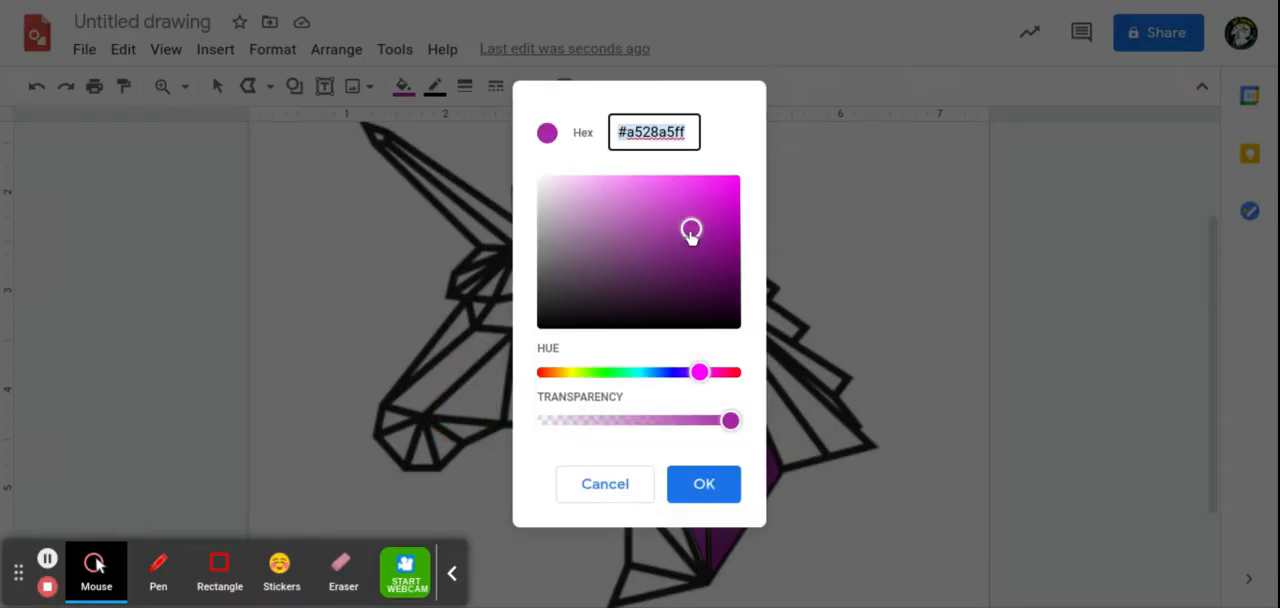
left_click_drag(691, 228, 671, 209)
left_click(702, 484)
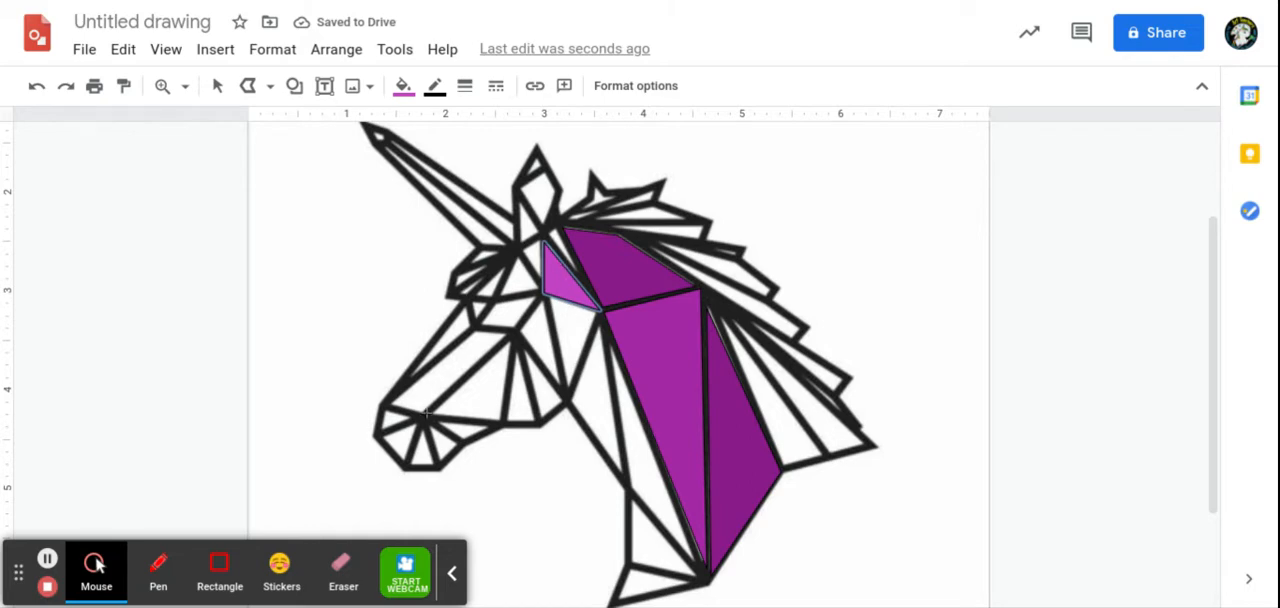
Step: Trace the narrow sliver between the triangle below the ear and the upper neck shape, and adjust its two upper corner points to the outline
left_click(556, 232)
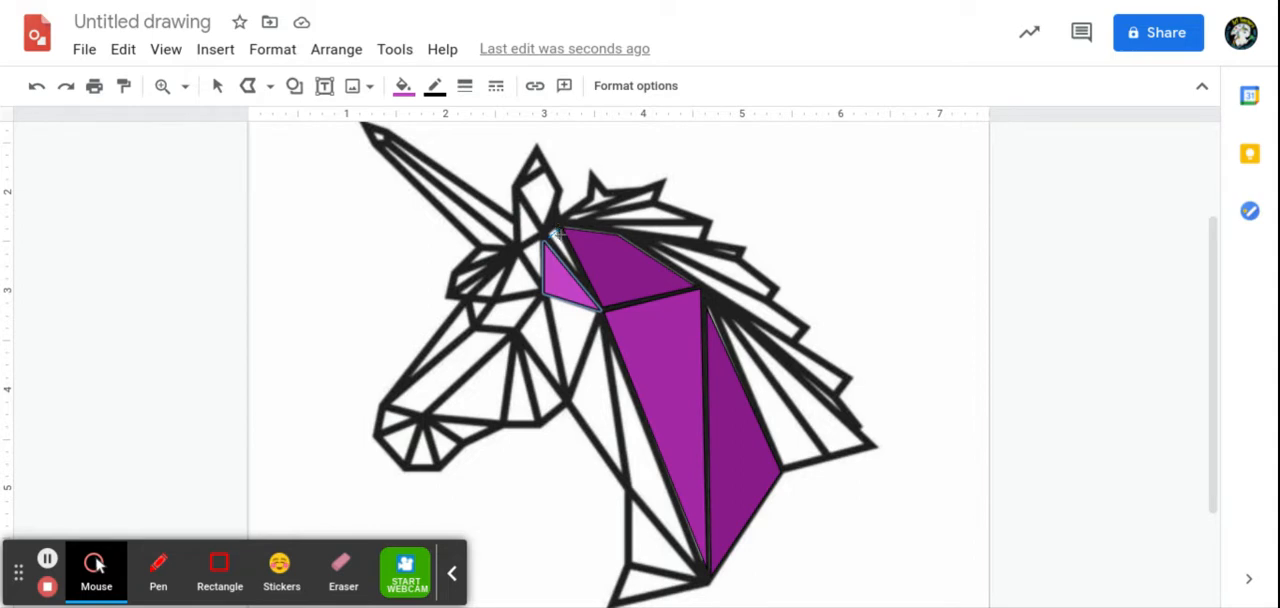
left_click(594, 296)
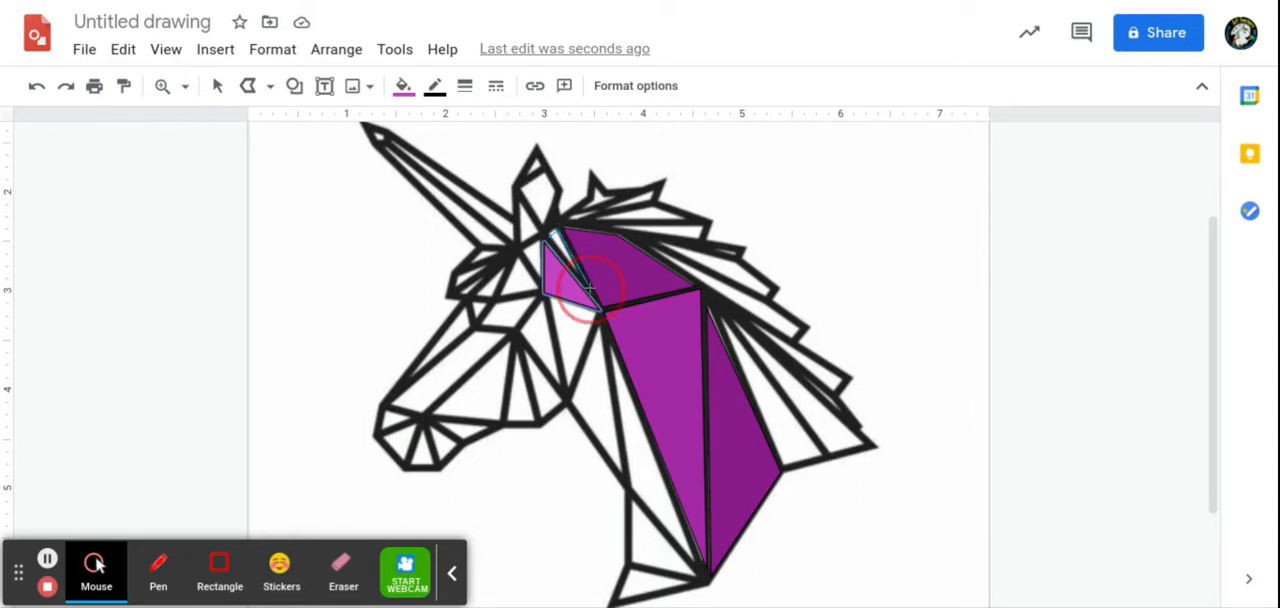
left_click(550, 240)
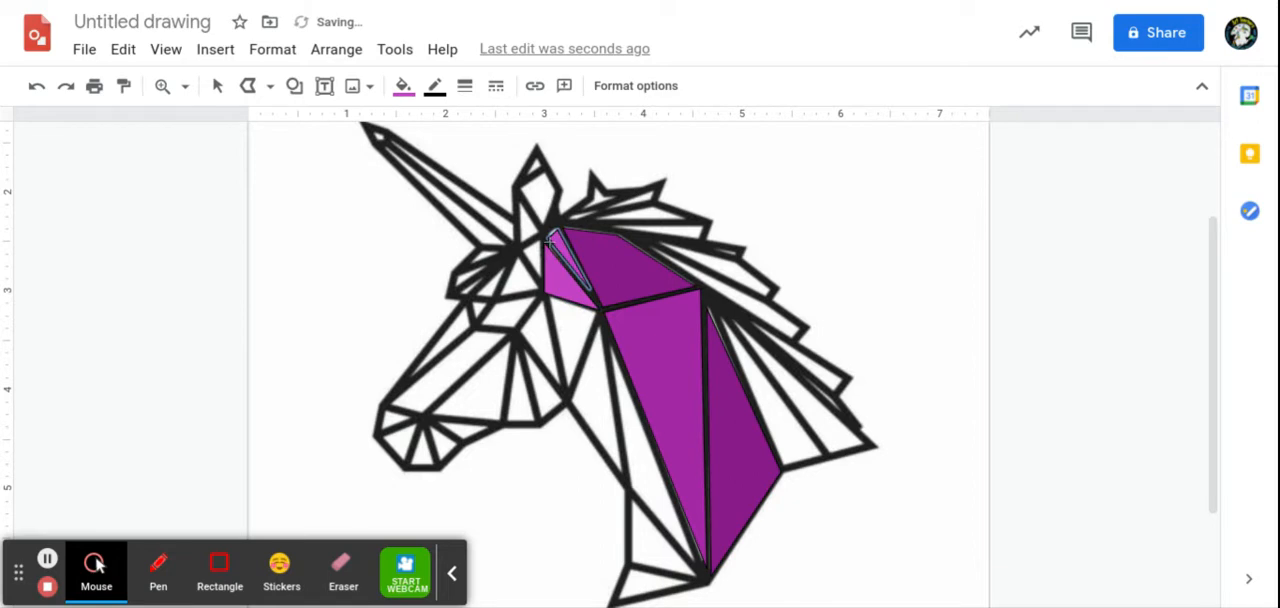
left_click(217, 86)
left_click(540, 233)
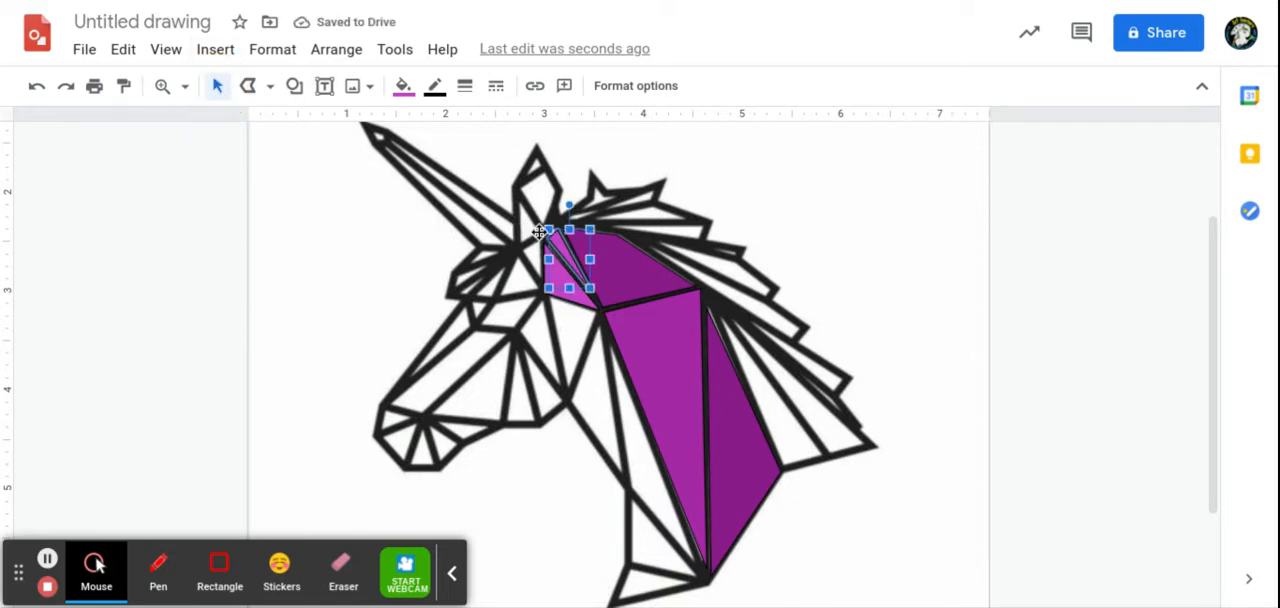
double_click(560, 244)
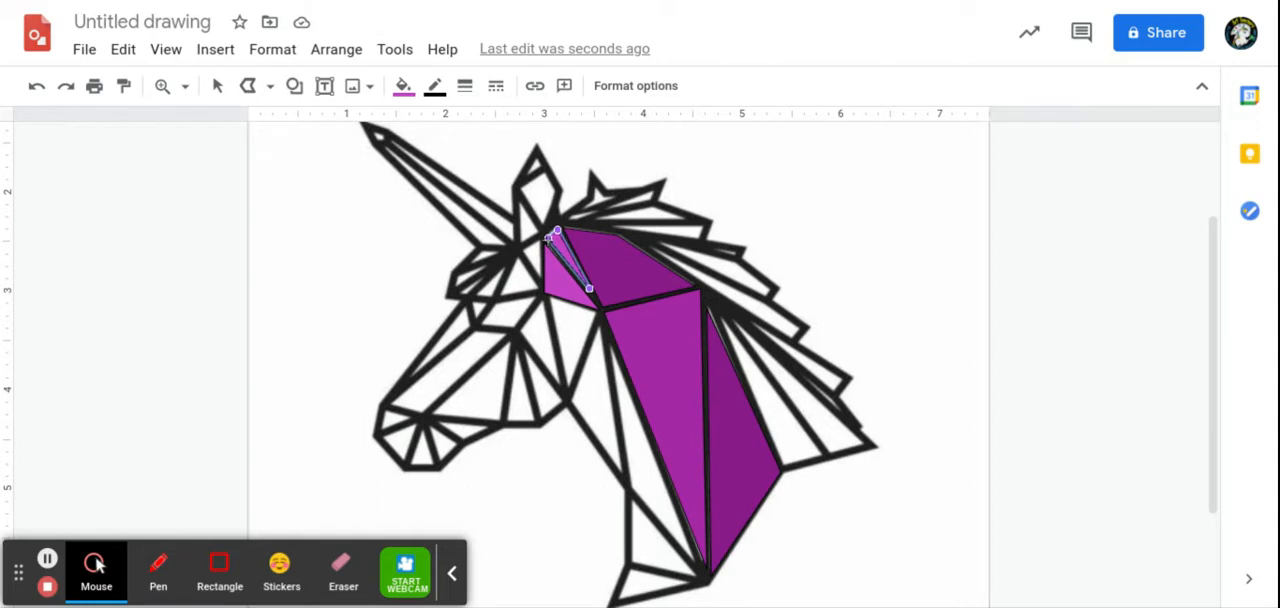
left_click_drag(547, 237, 542, 236)
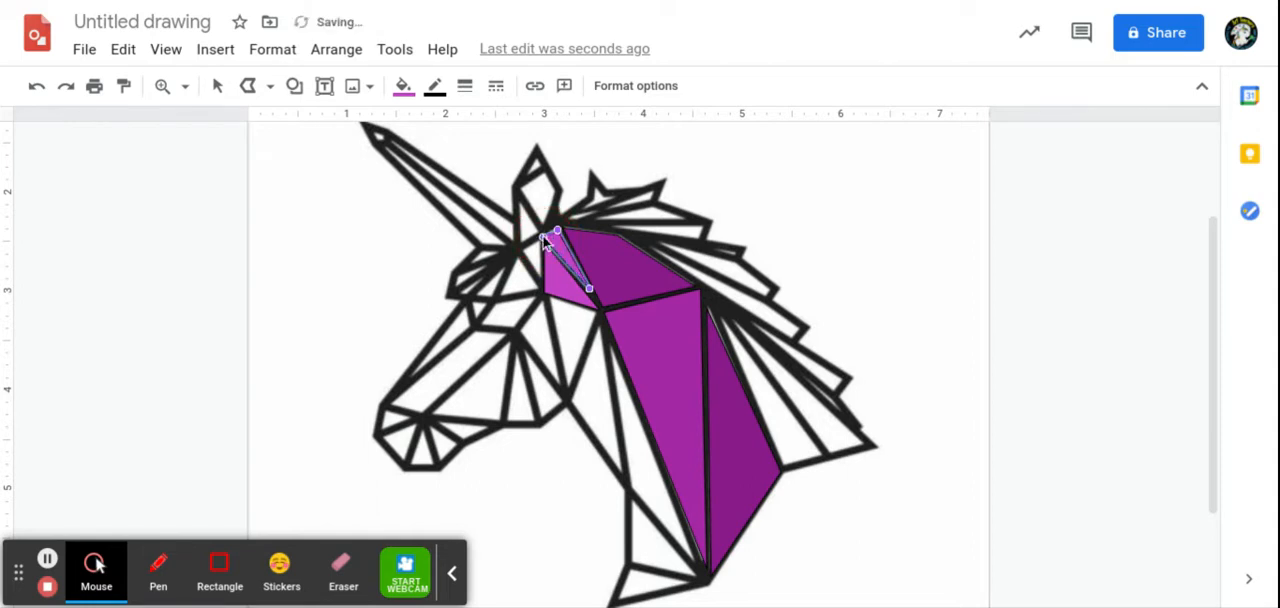
left_click(559, 232)
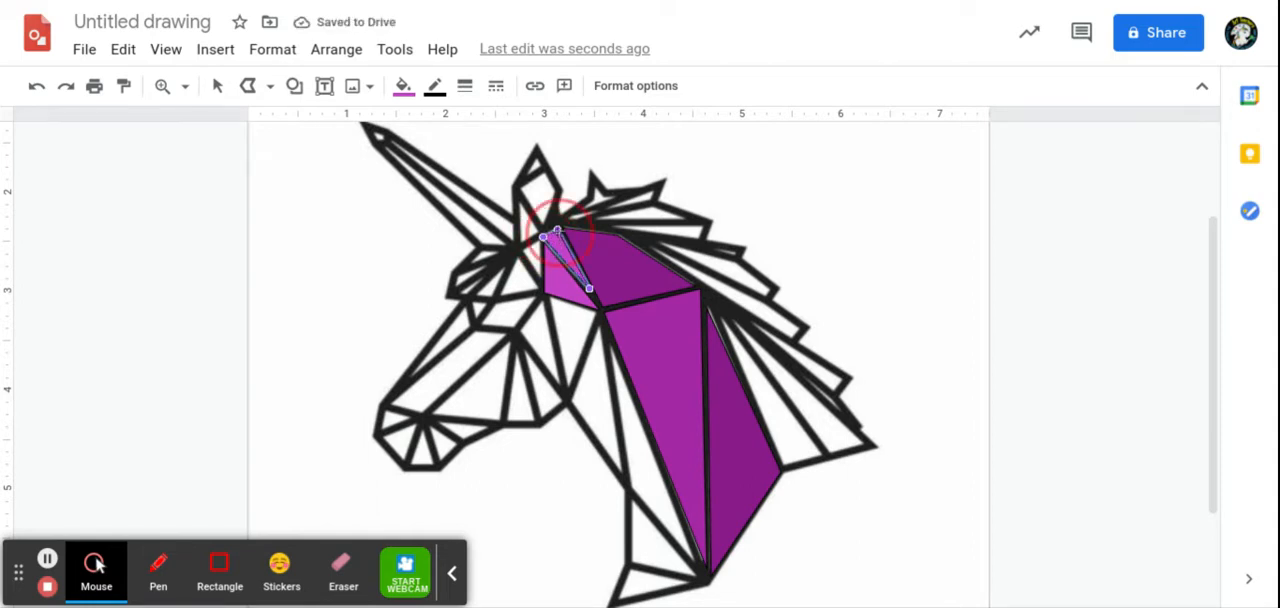
left_click_drag(559, 231, 557, 229)
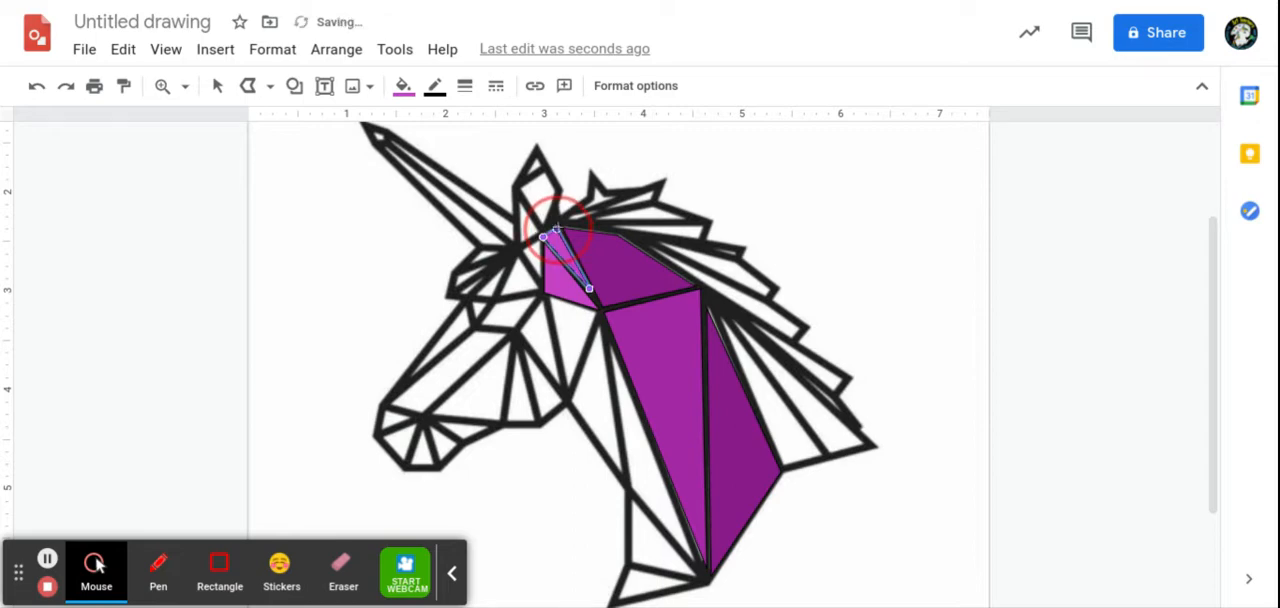
Step: Fill the narrow sliver below the ear with the lighter custom purple #cf5ccfff
left_click(403, 88)
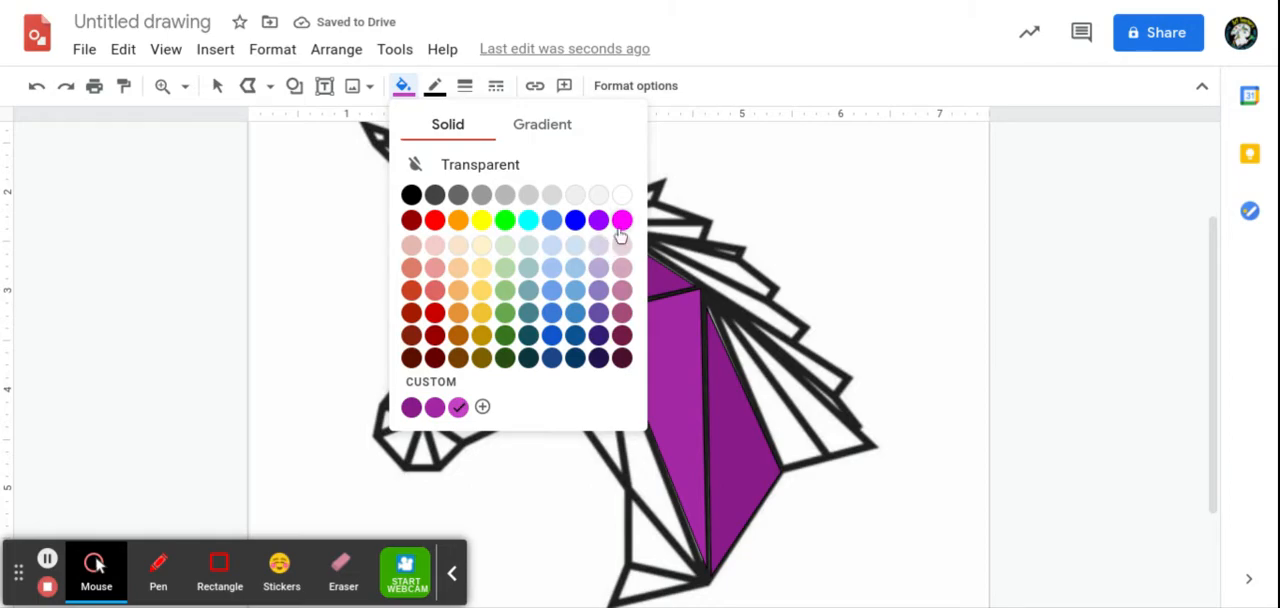
left_click(483, 405)
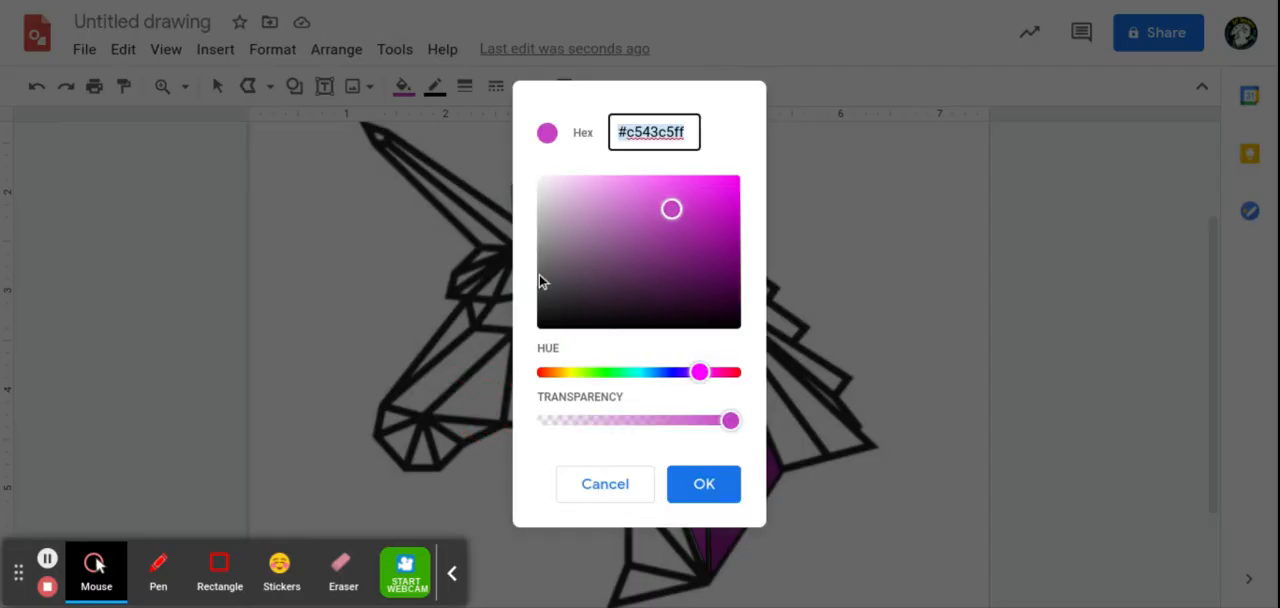
left_click_drag(668, 208, 650, 205)
left_click(700, 484)
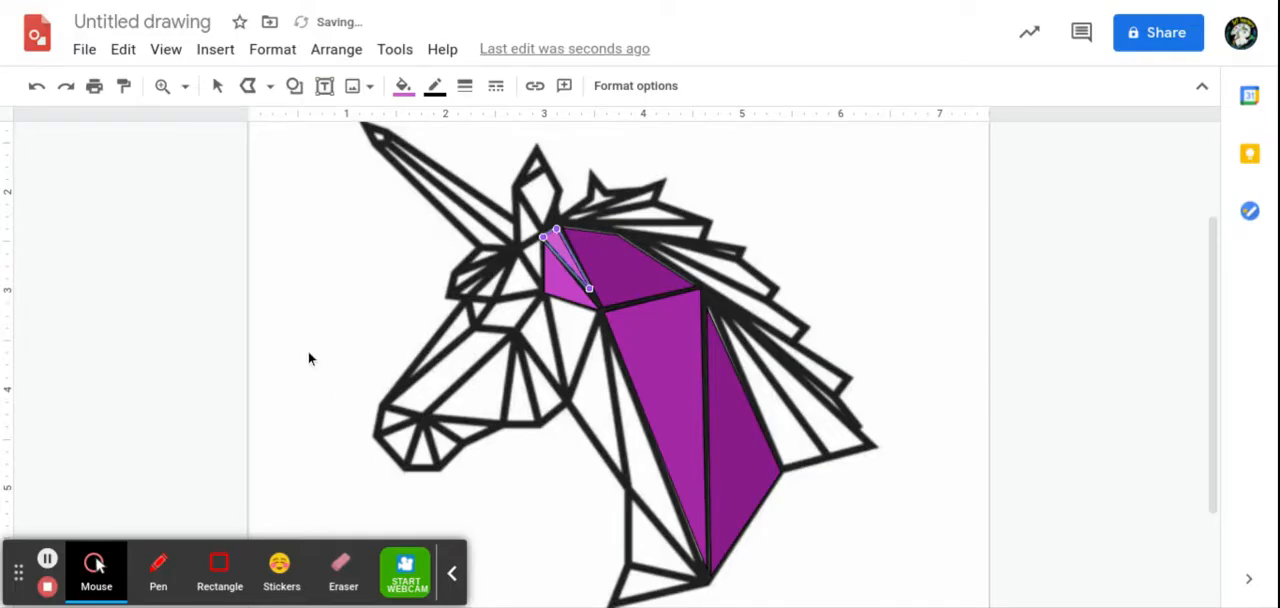
Step: Trace the small triangle at the front base of the ear with a closed polyline
left_click(248, 86)
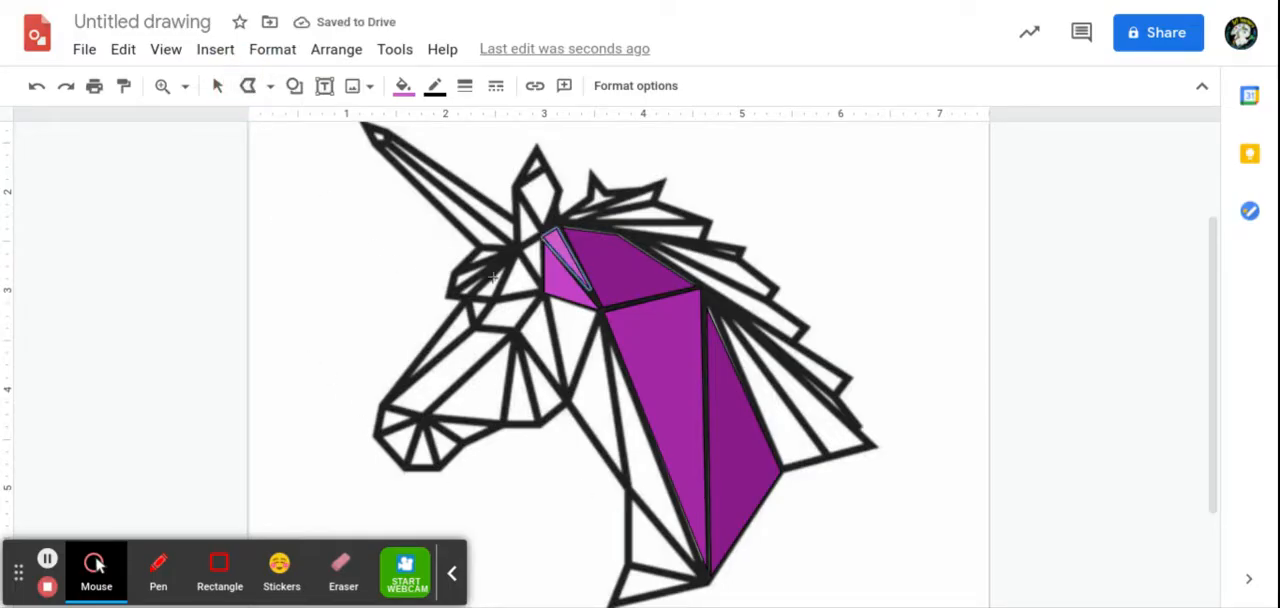
left_click_drag(516, 192, 516, 215)
left_click(516, 243)
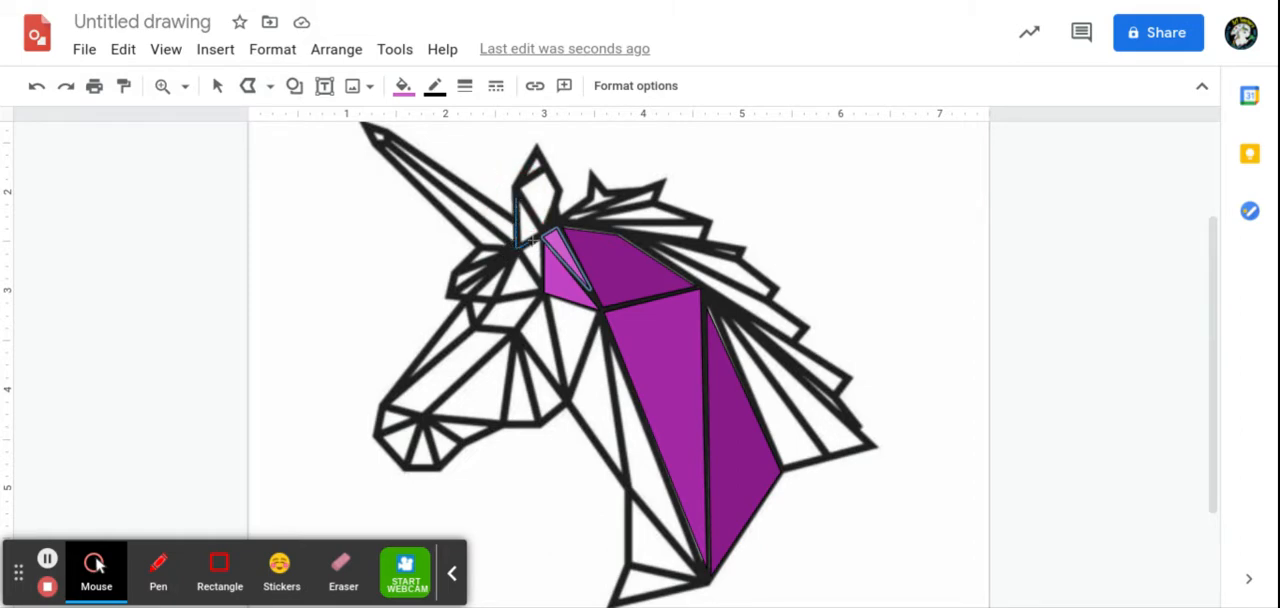
left_click(544, 233)
left_click(516, 193)
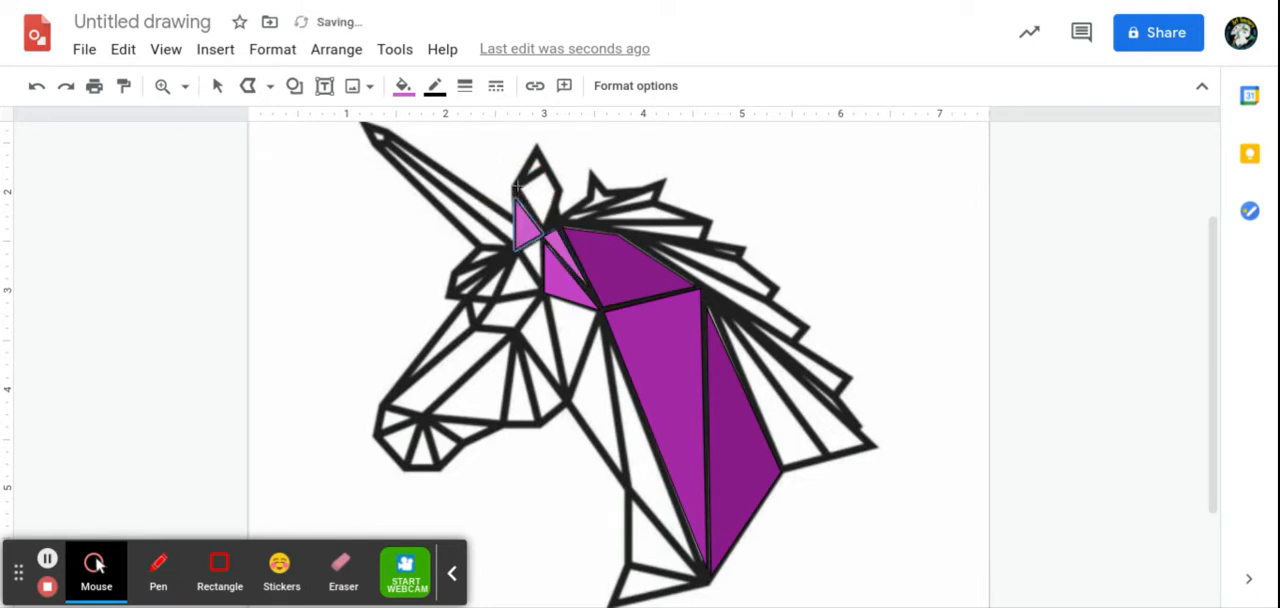
Step: Trace the four-sided middle section of the ear with a closed polyline
left_click(516, 188)
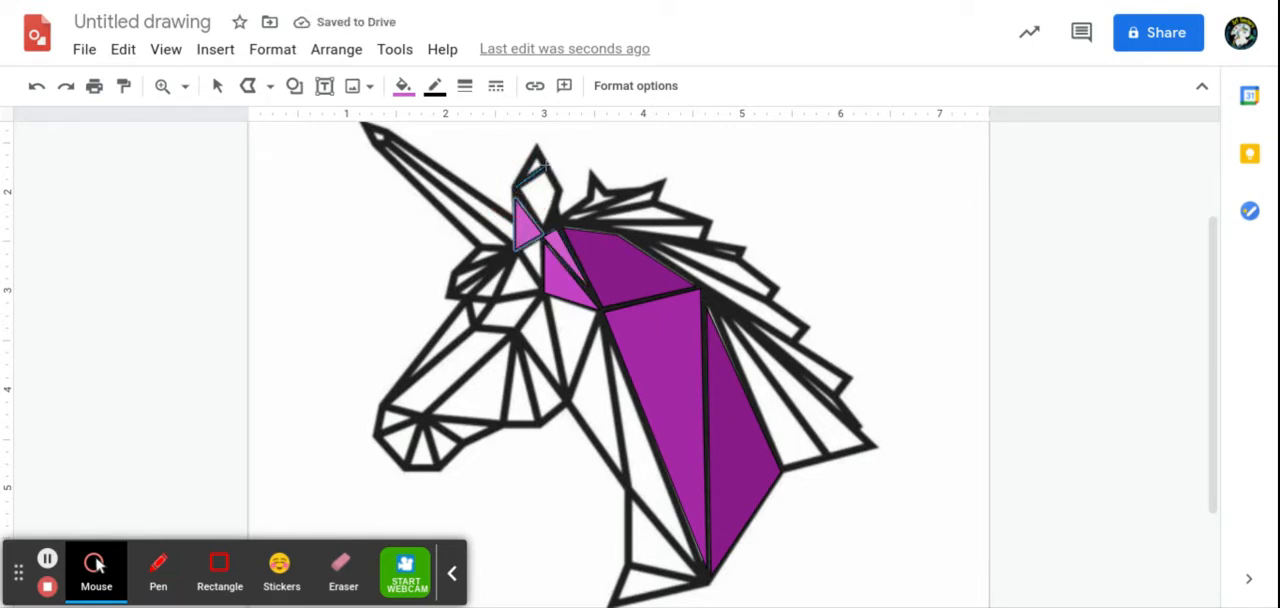
left_click(546, 167)
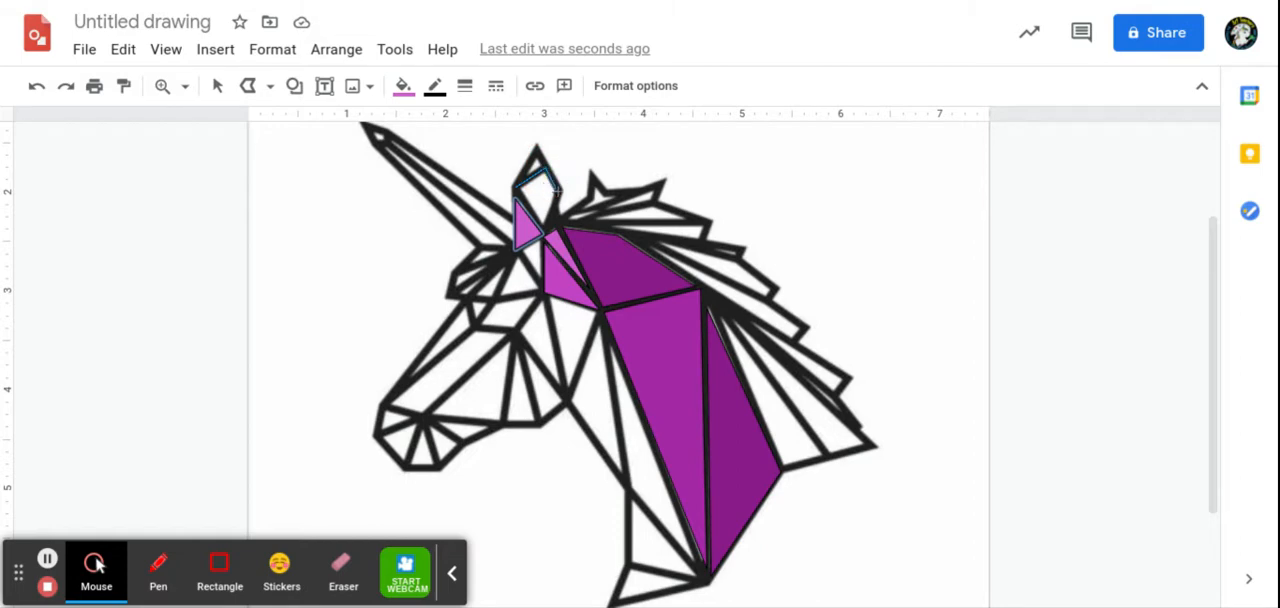
left_click(557, 190)
left_click(512, 189)
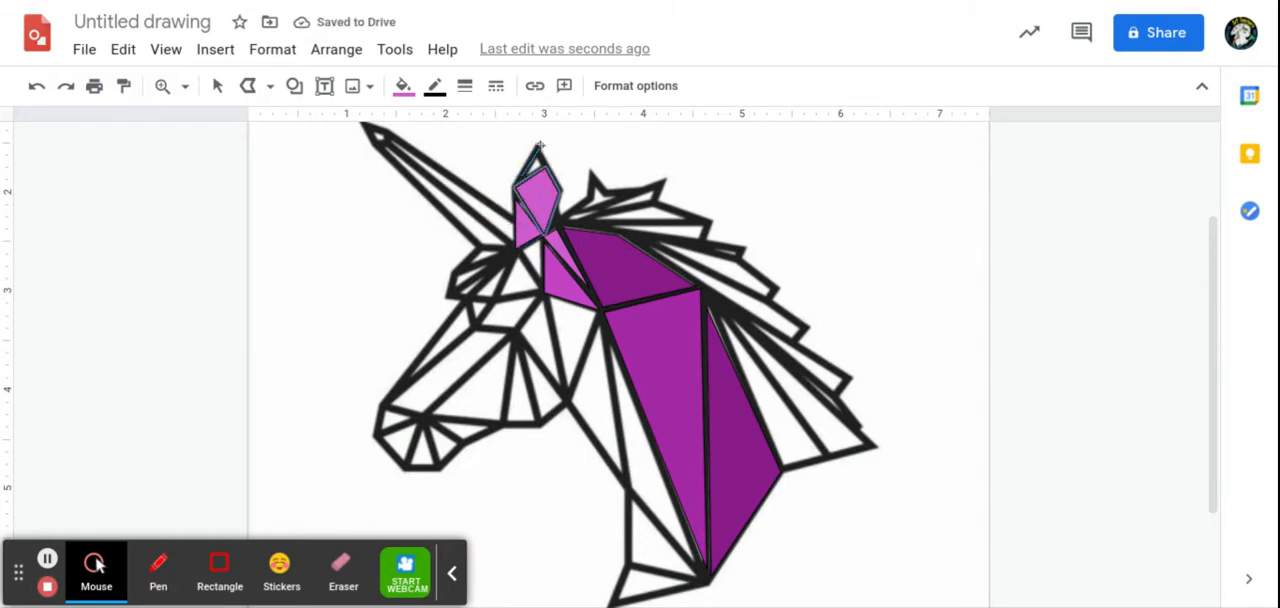
Step: Trace the small triangle at the tip of the ear with a closed polyline and fill it with custom pink #e27ae2ff
left_click(536, 150)
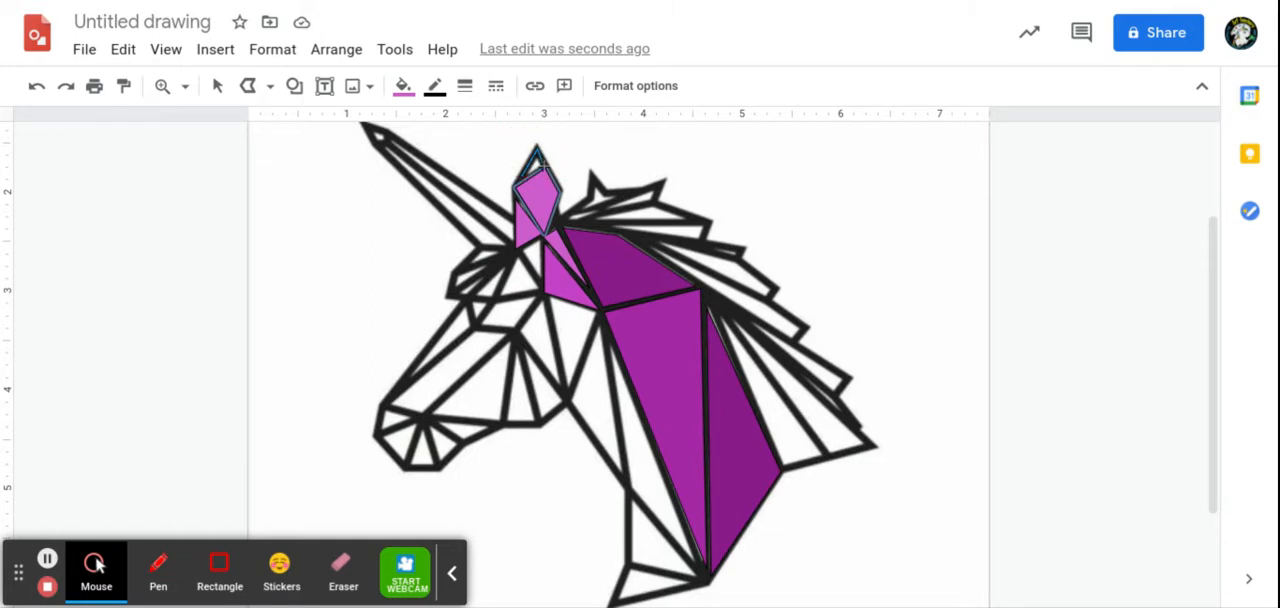
left_click(540, 162)
left_click(526, 178)
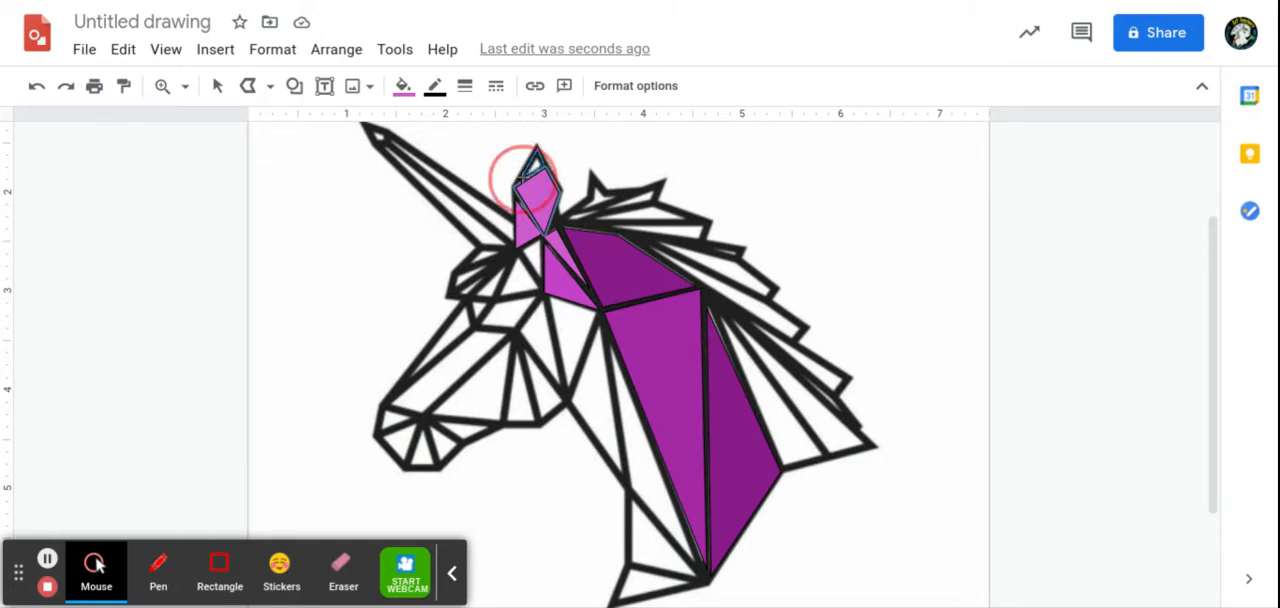
left_click(402, 86)
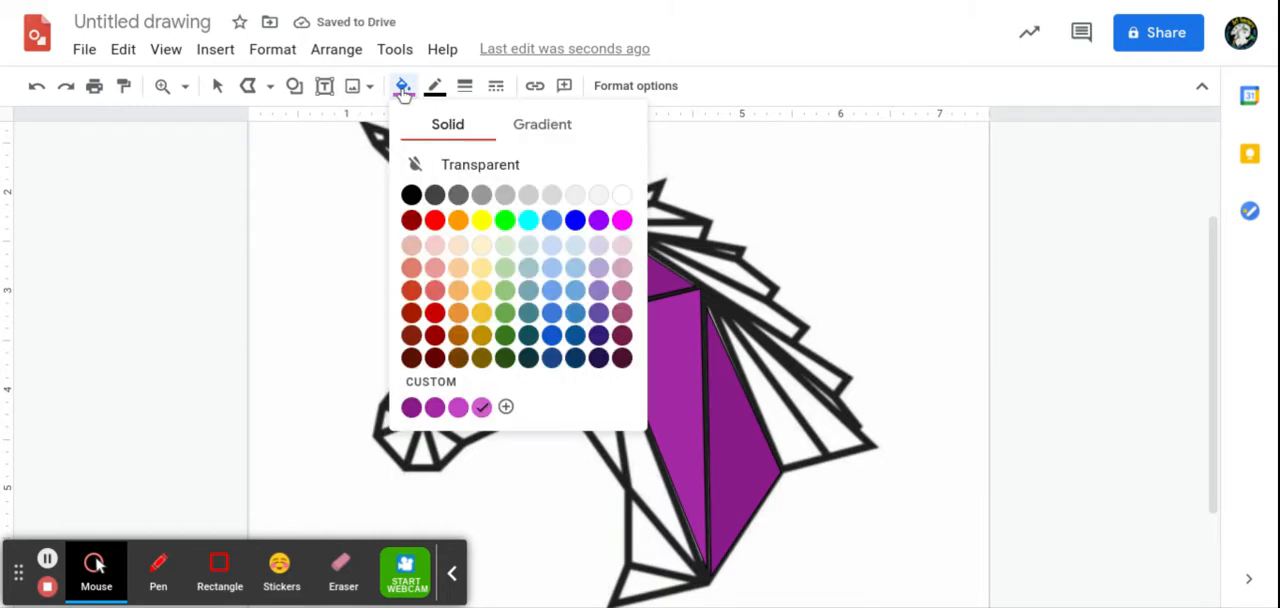
left_click(505, 407)
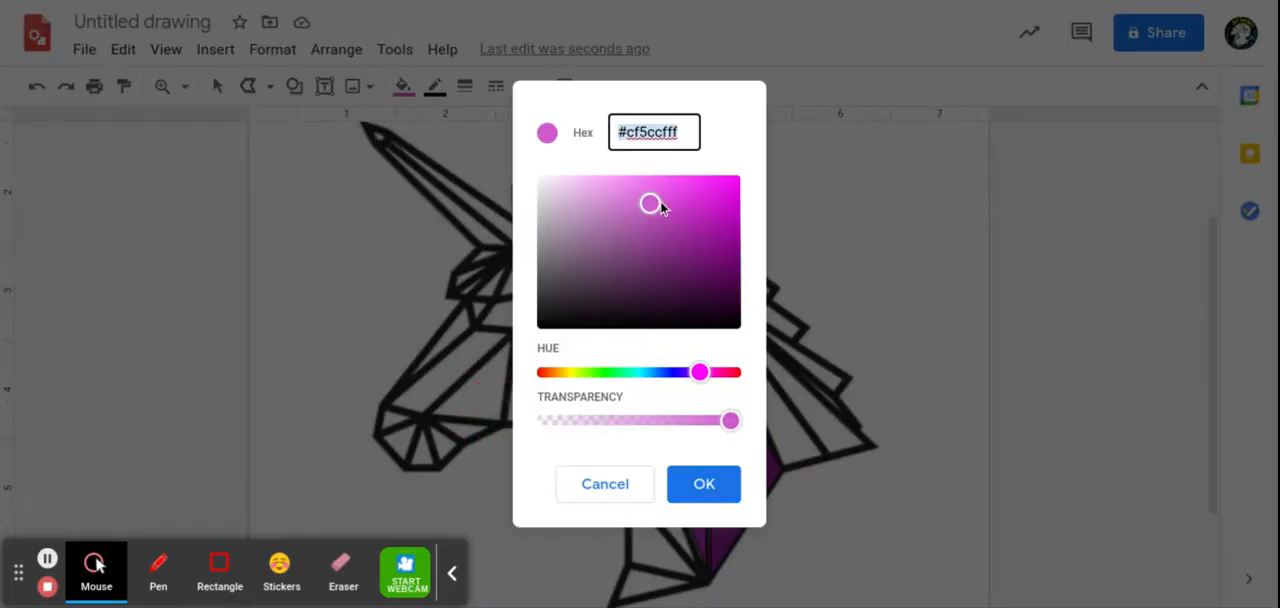
left_click_drag(652, 204, 632, 195)
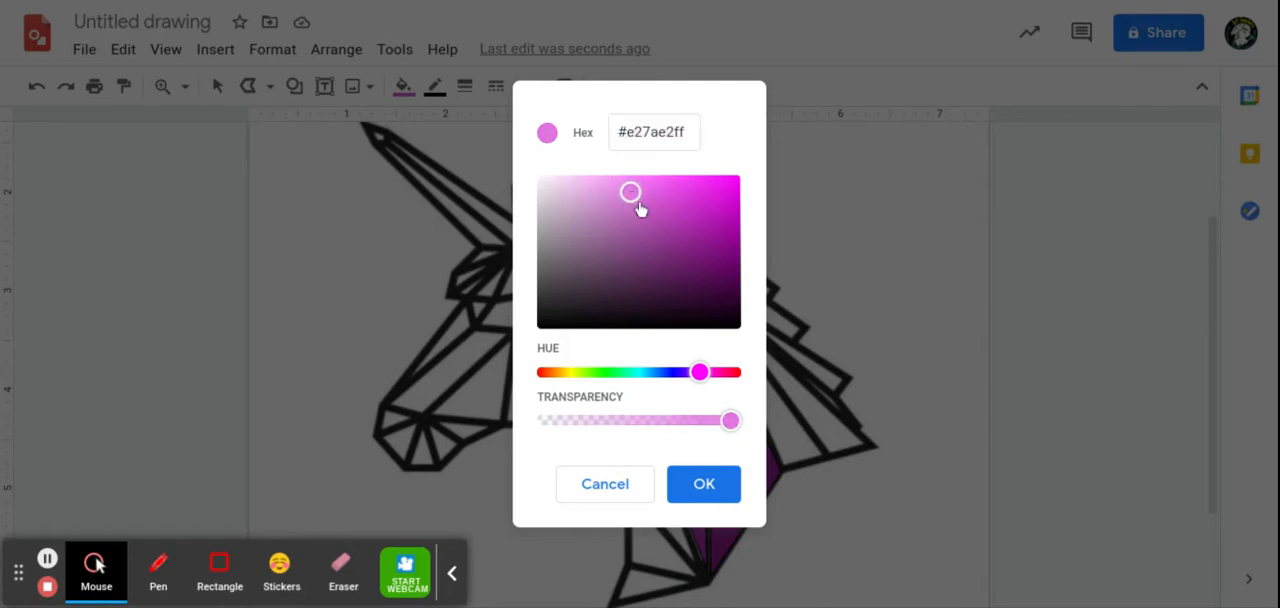
left_click(709, 482)
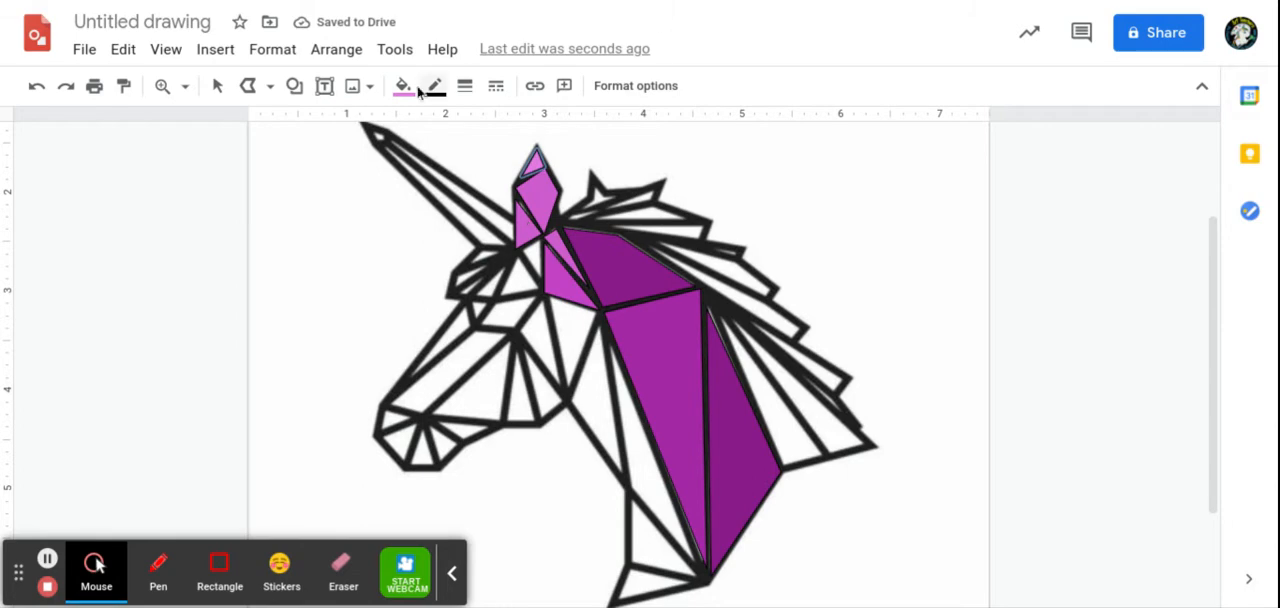
Step: Change the fill of the small triangle at the front base of the ear to the third custom purple, one shade darker
left_click(217, 86)
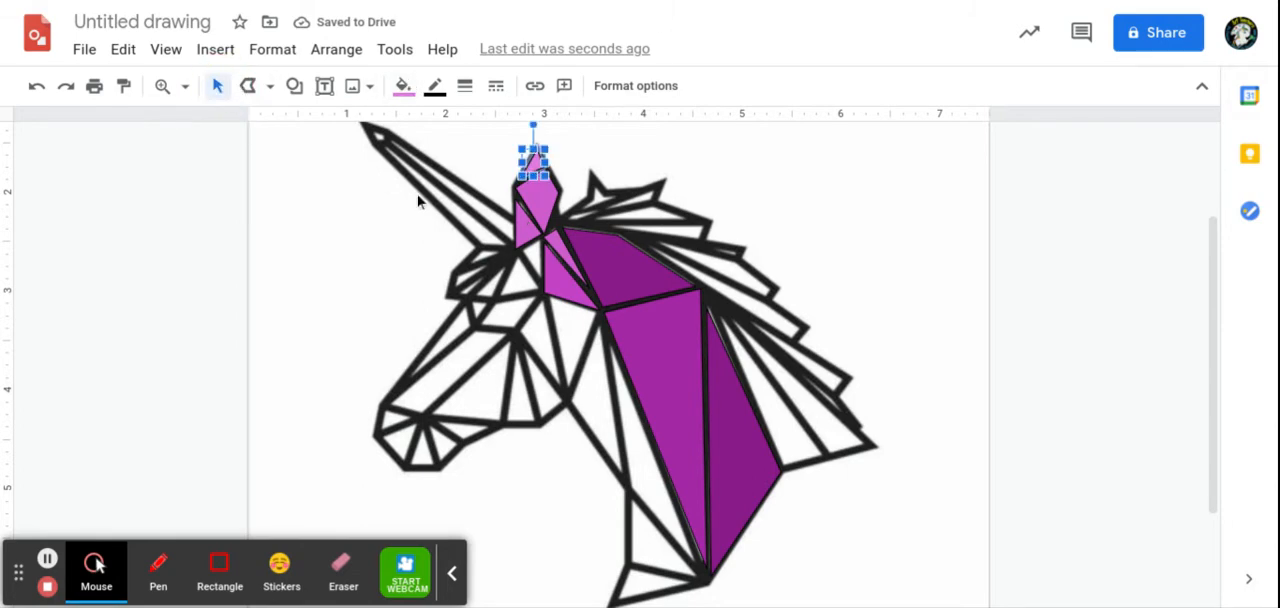
left_click(524, 223)
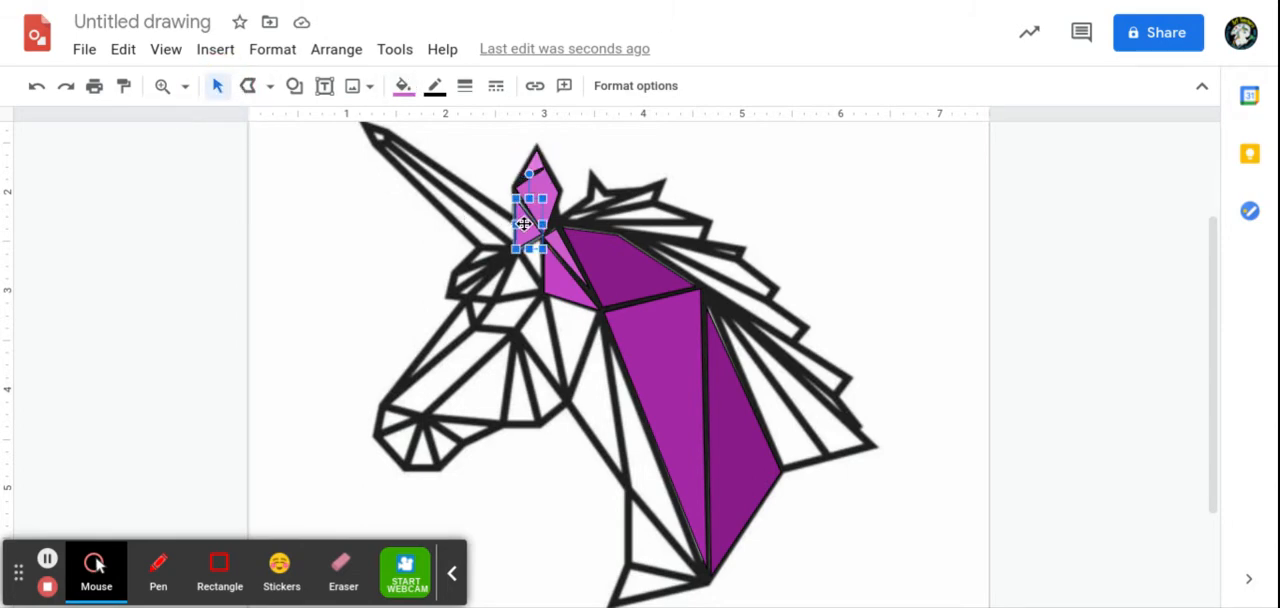
left_click(403, 86)
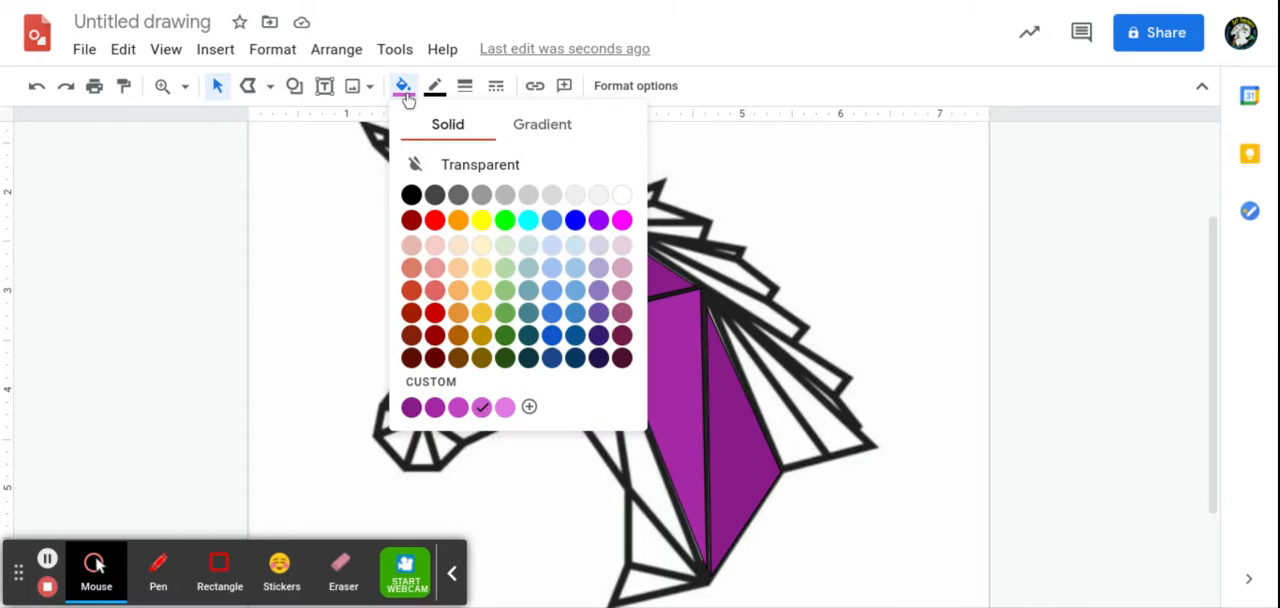
left_click(458, 407)
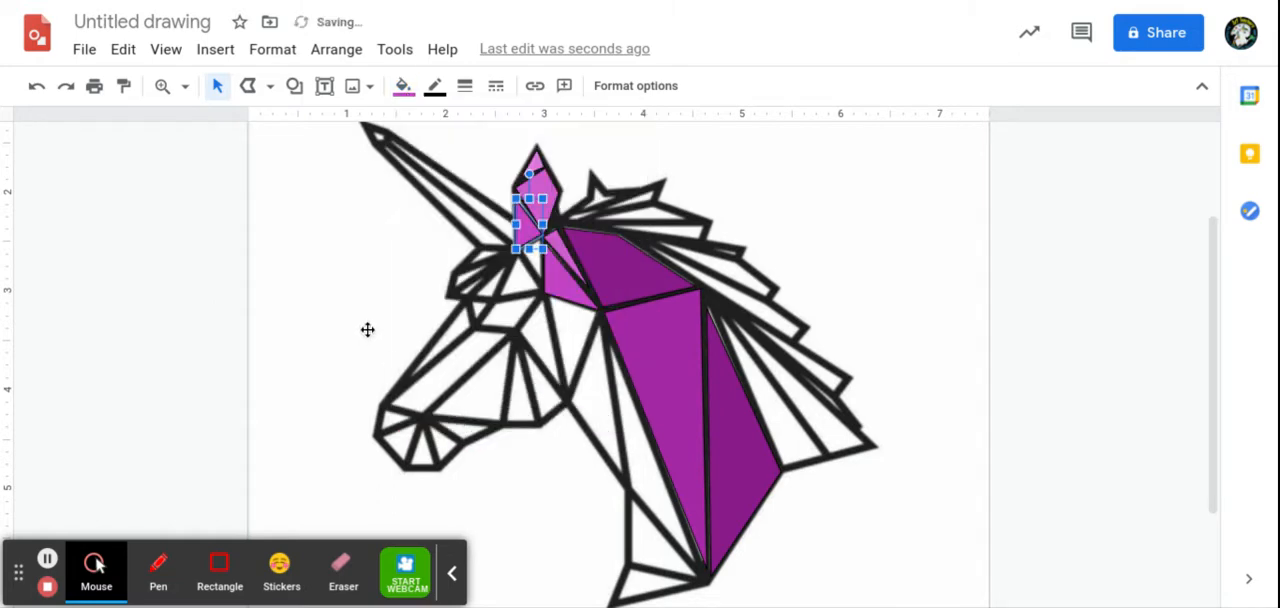
left_click(375, 266)
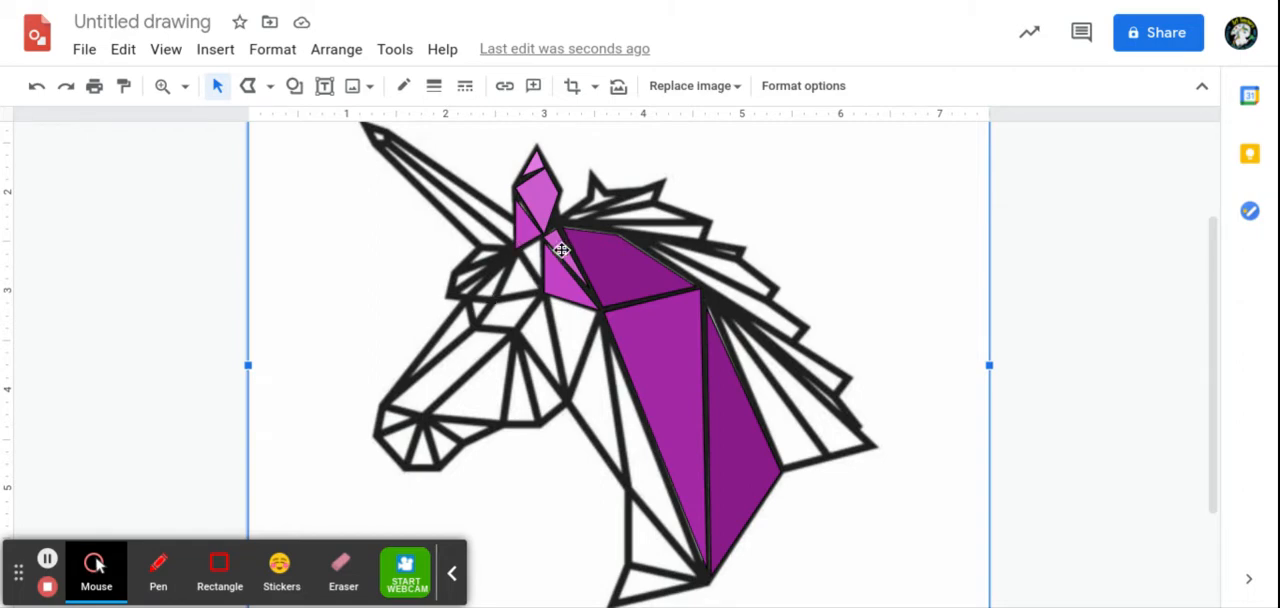
Step: Trace the downward-pointing triangle below the ear, between the cheek and the neck, with a closed polyline
left_click(249, 87)
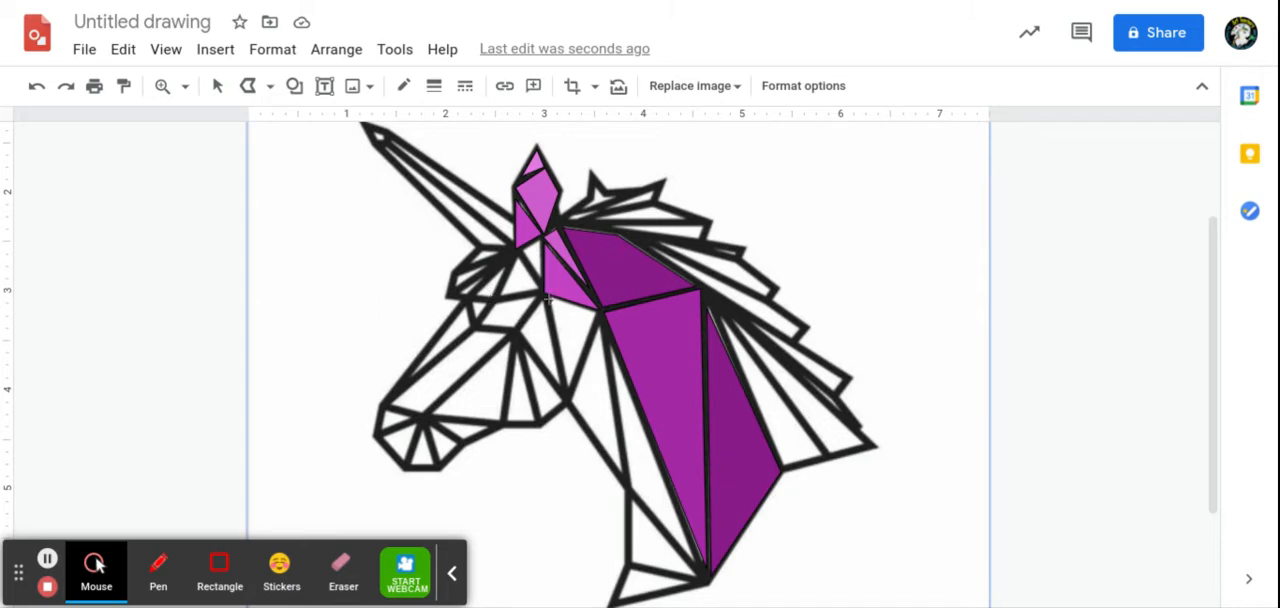
left_click(544, 297)
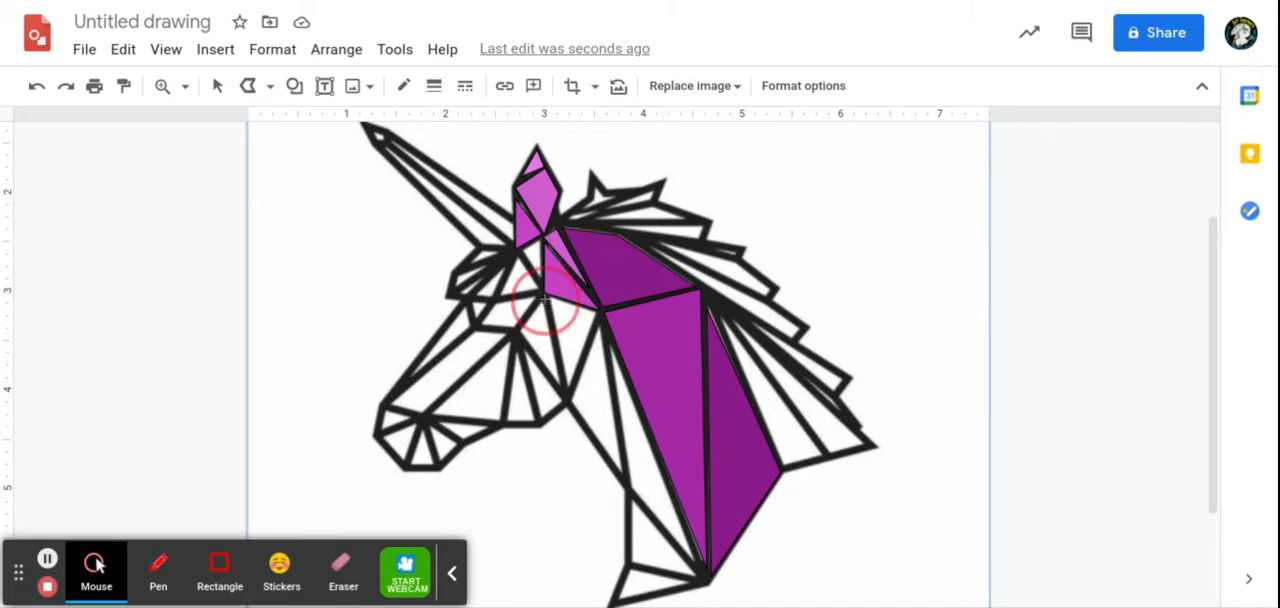
left_click(566, 401)
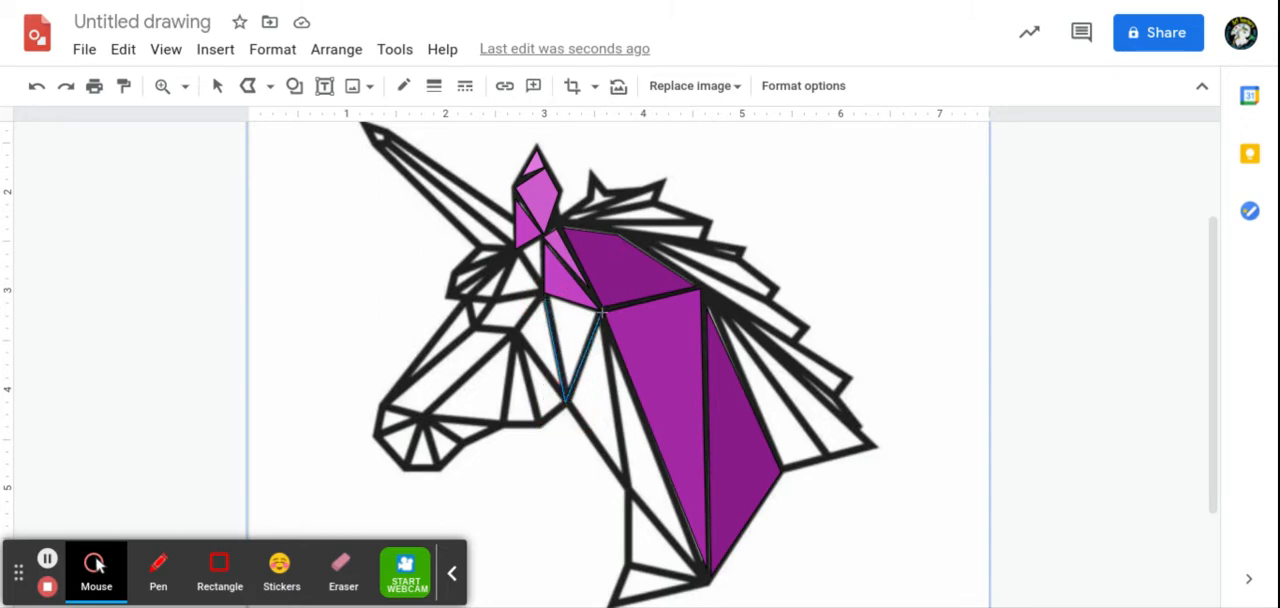
left_click(544, 297)
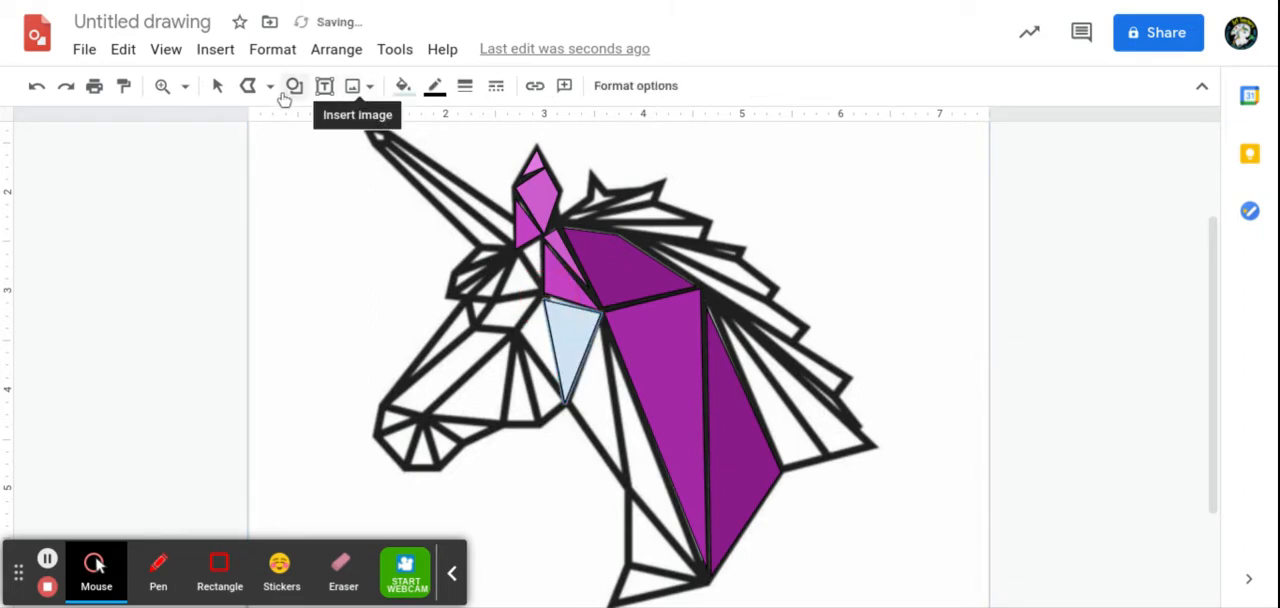
Step: Move the front upper corner of the triangle below the ear slightly up, onto the junction of the outlines
left_click(216, 87)
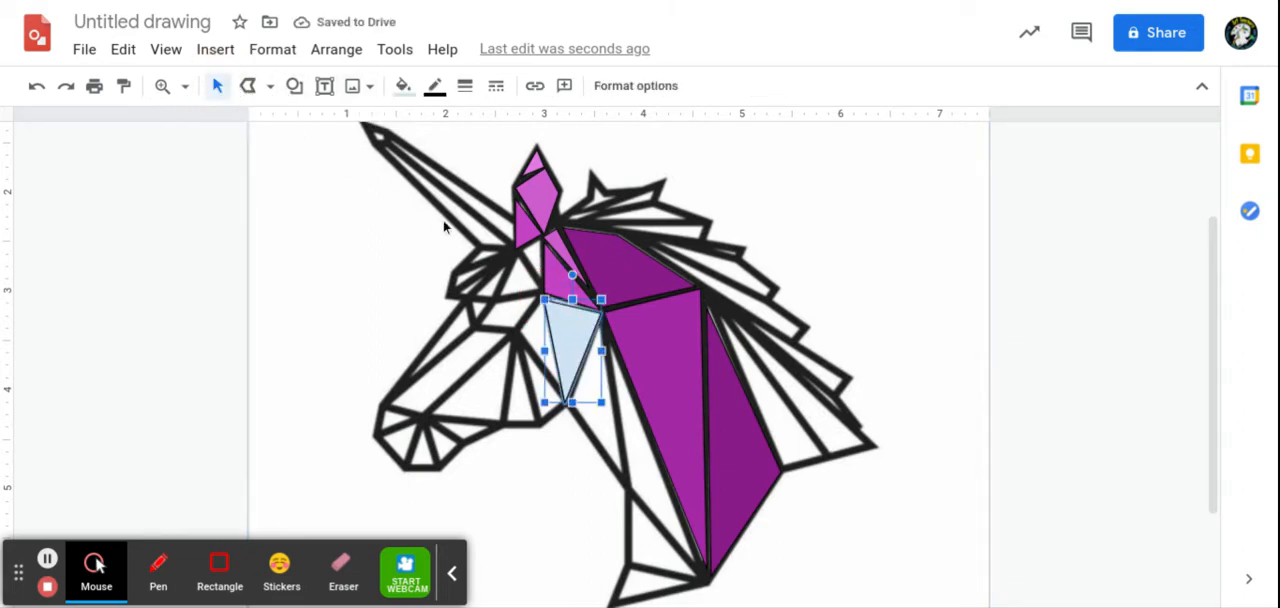
double_click(550, 312)
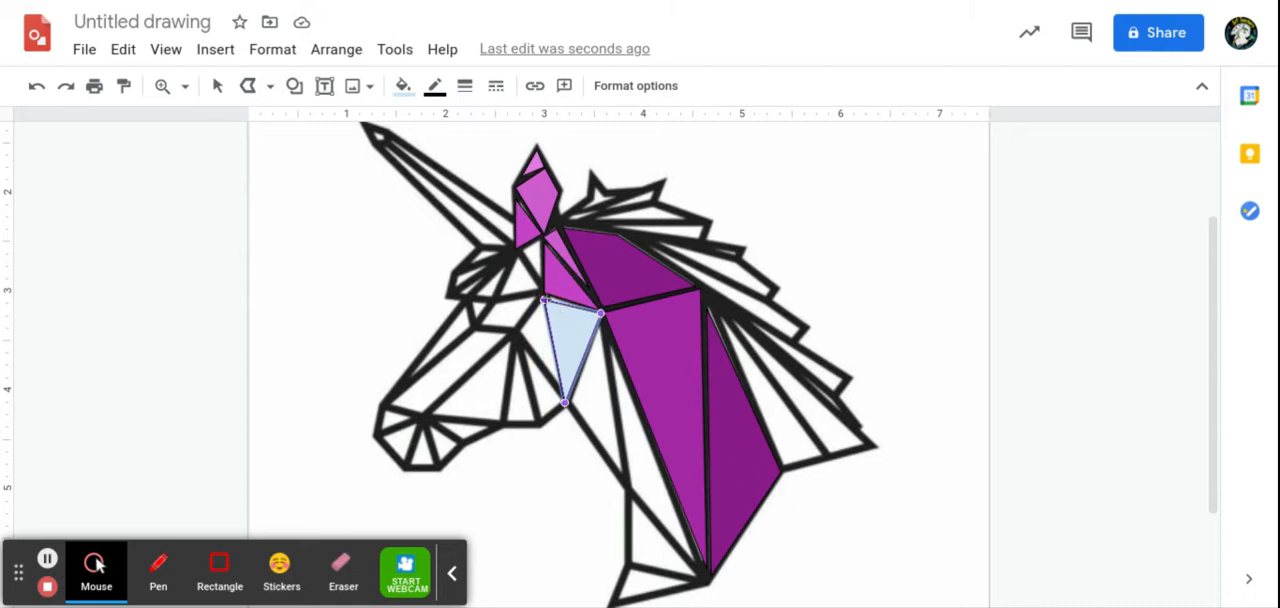
left_click_drag(544, 299, 542, 293)
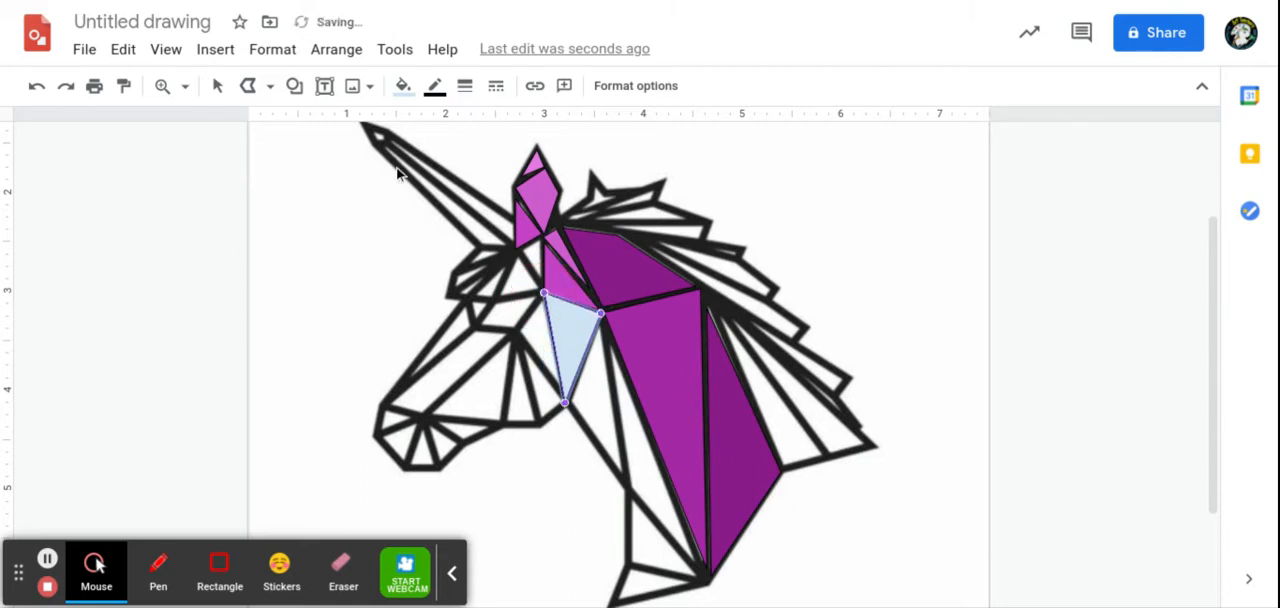
Step: Fill the triangle between the cheek and the neck with the lightest custom pink
left_click(217, 88)
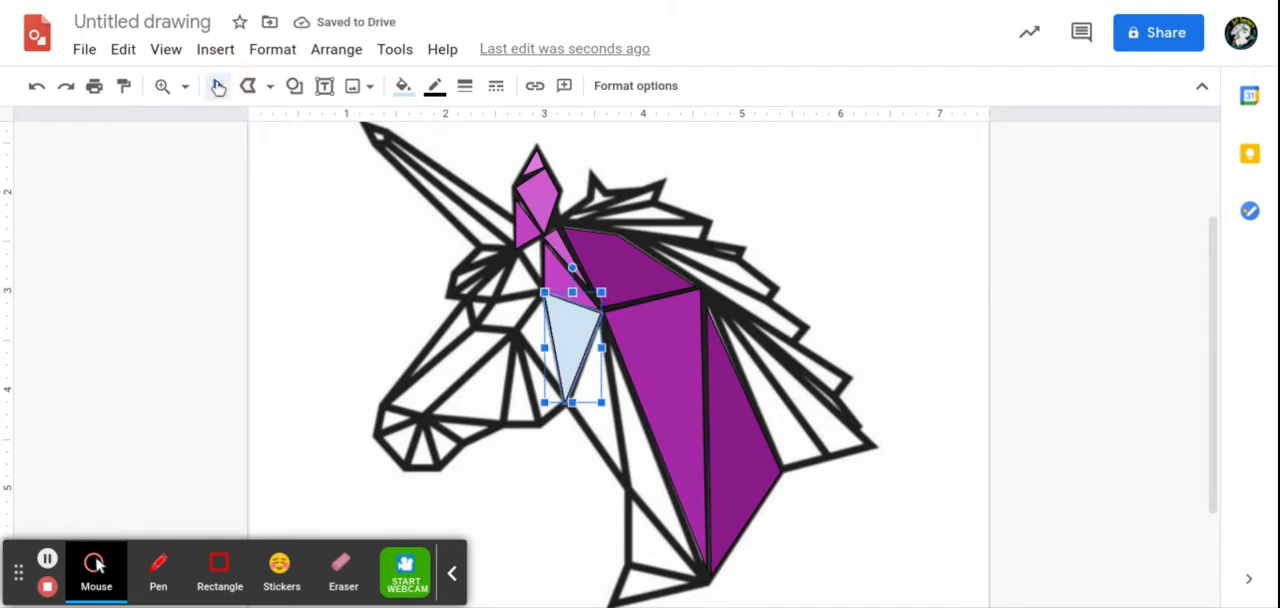
left_click(403, 86)
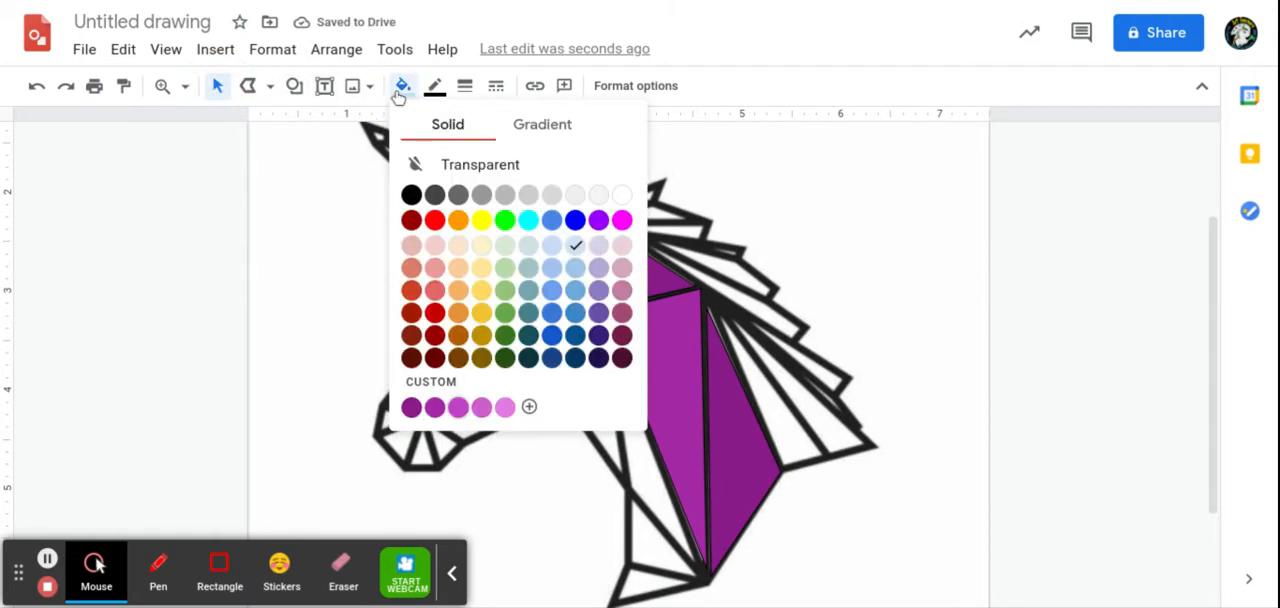
left_click(505, 407)
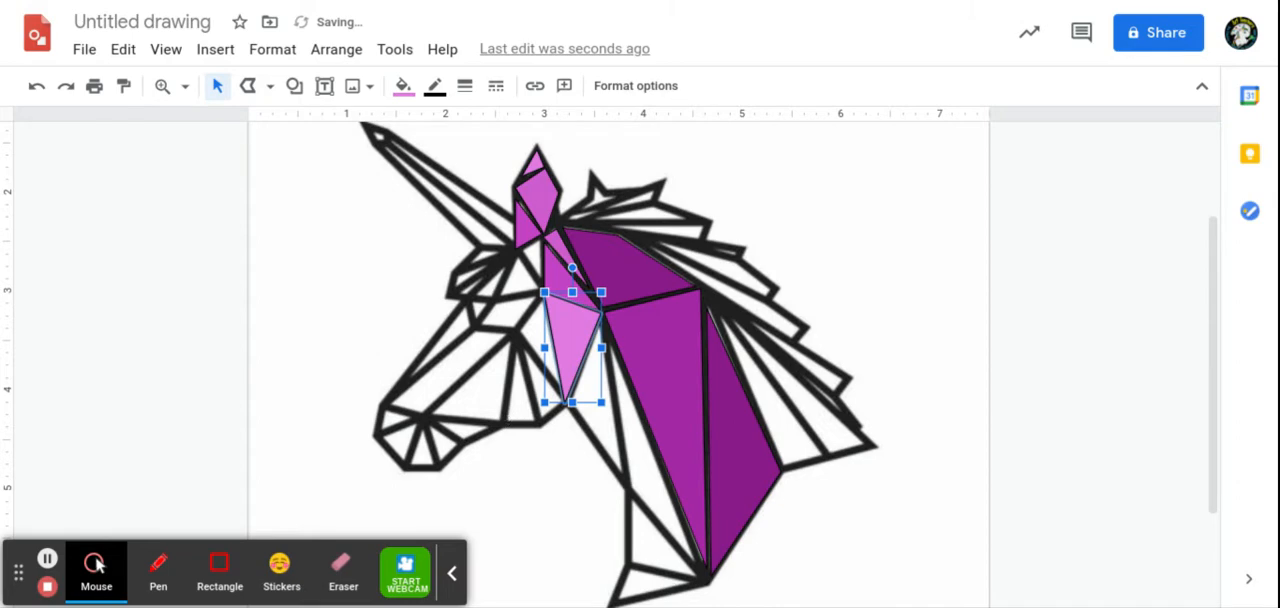
left_click(248, 86)
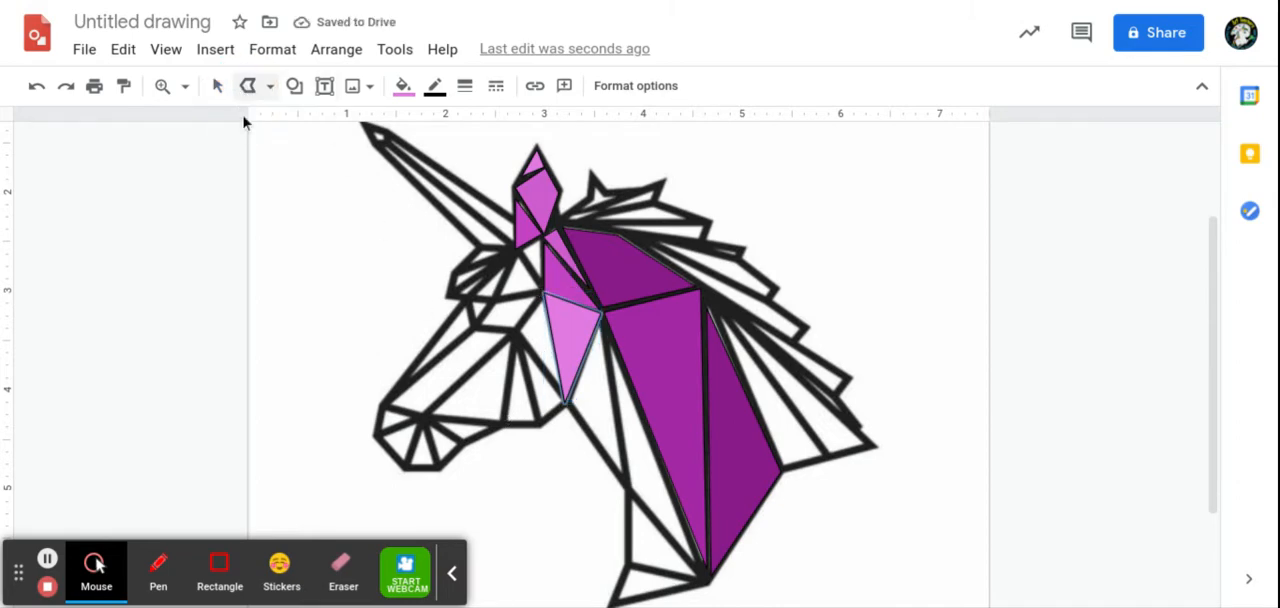
left_click(47, 558)
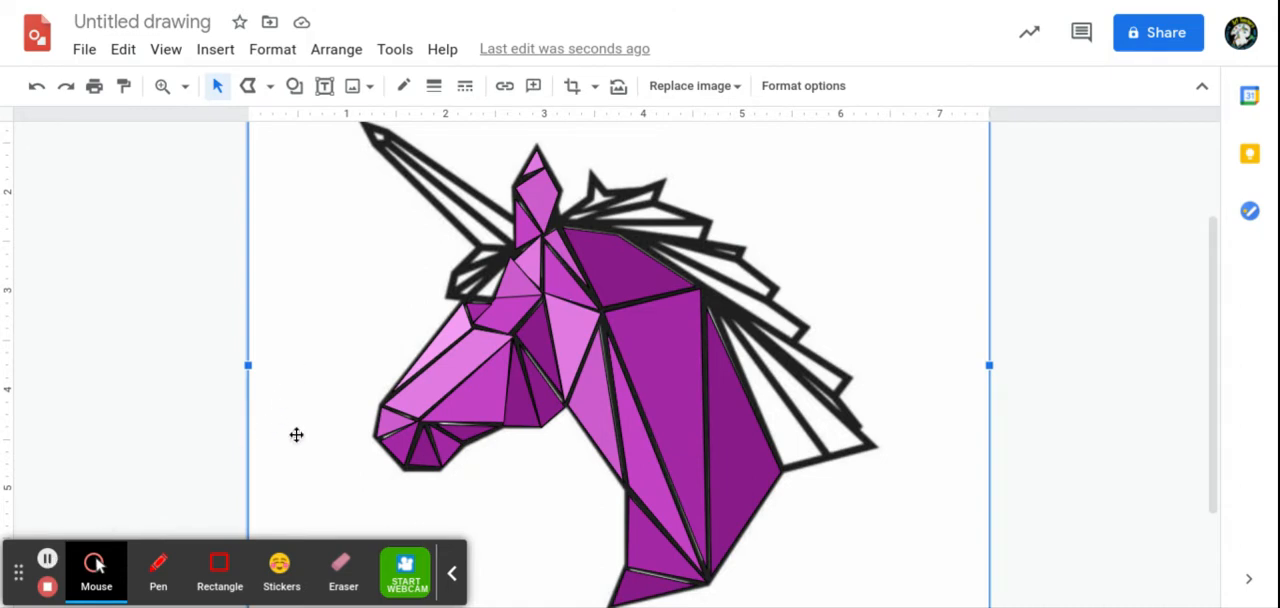
Step: Stretch the rear corner of the dark triangle at the base of the neck to the point where the neck outlines meet
left_click(634, 581)
double_click(634, 584)
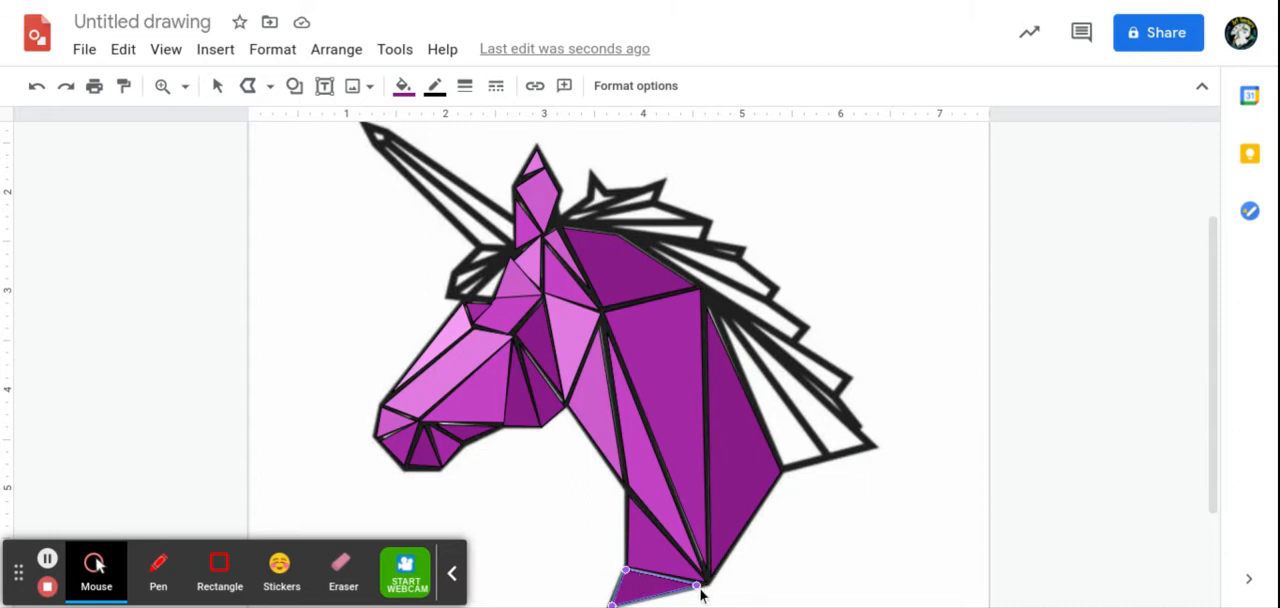
left_click_drag(696, 586, 707, 583)
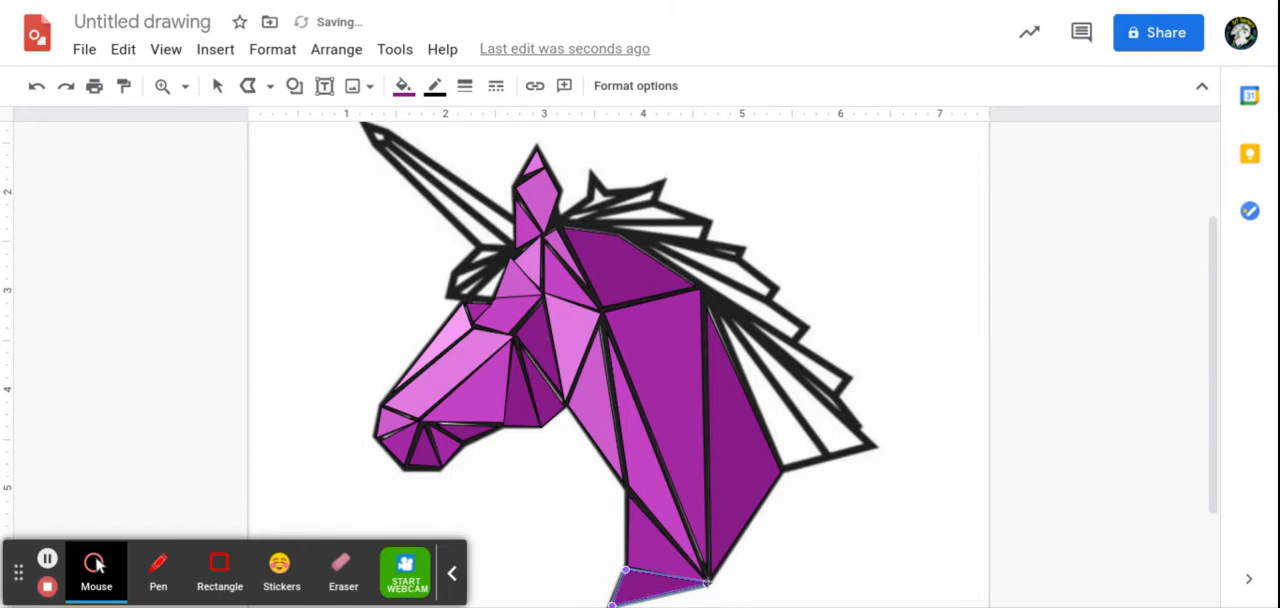
key("Escape")
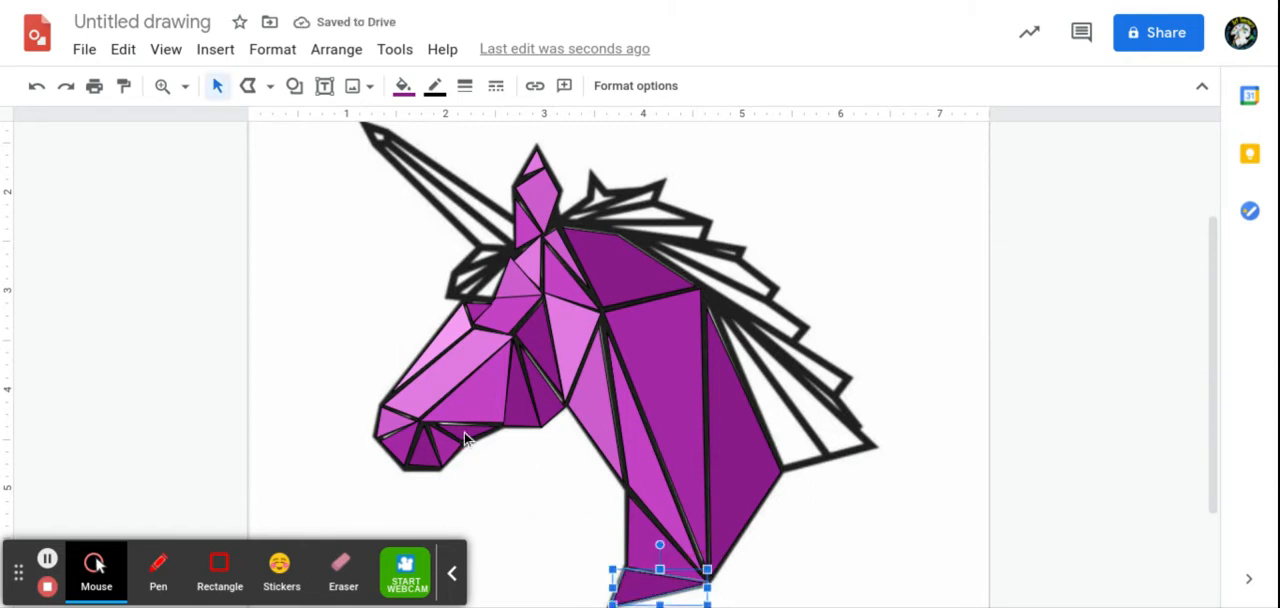
Step: Extend the front corner of the thin triangle under the jaw towards the muzzle junction, and move the muzzle triangle's outer corner onto the outline
double_click(459, 434)
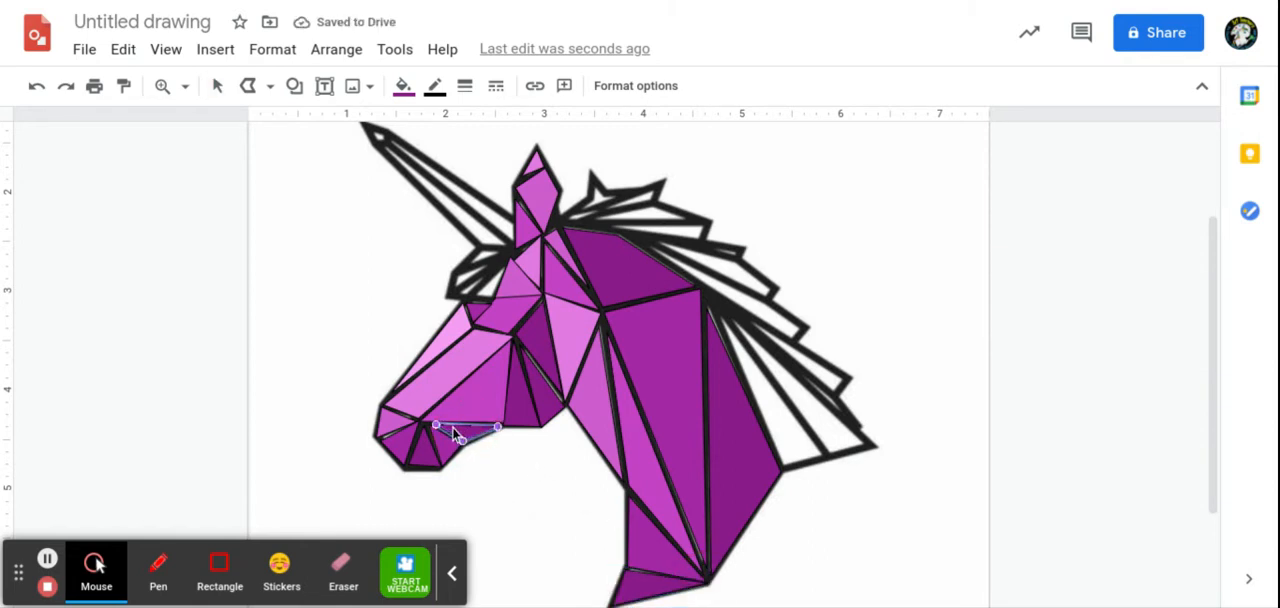
left_click_drag(439, 427, 430, 424)
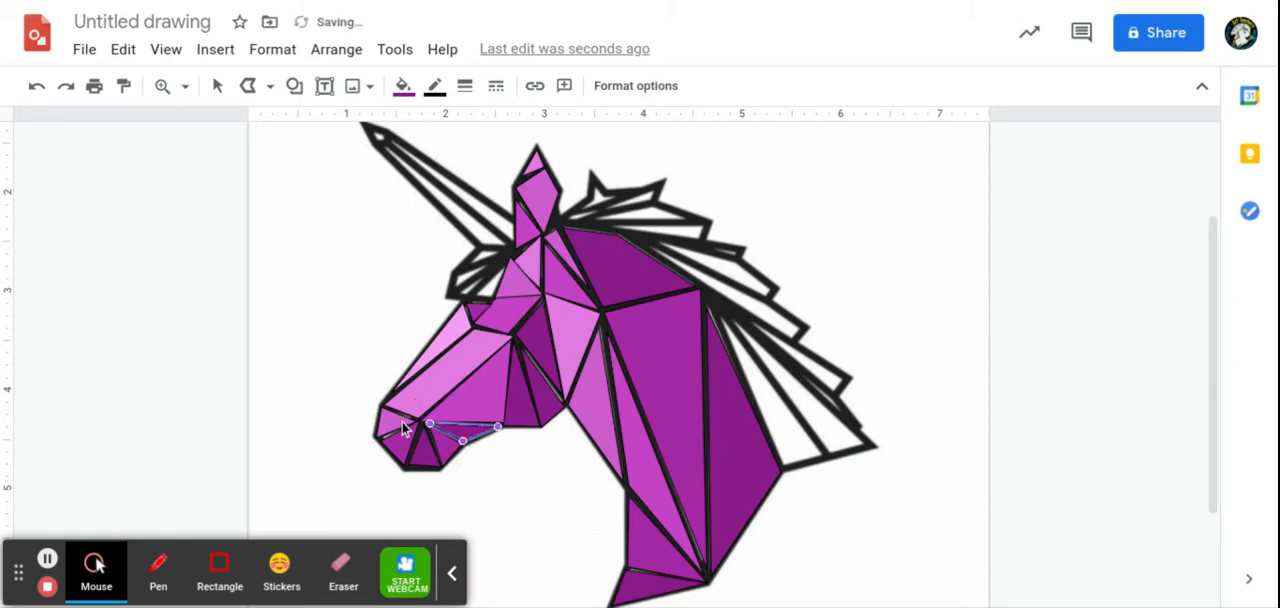
left_click(392, 450)
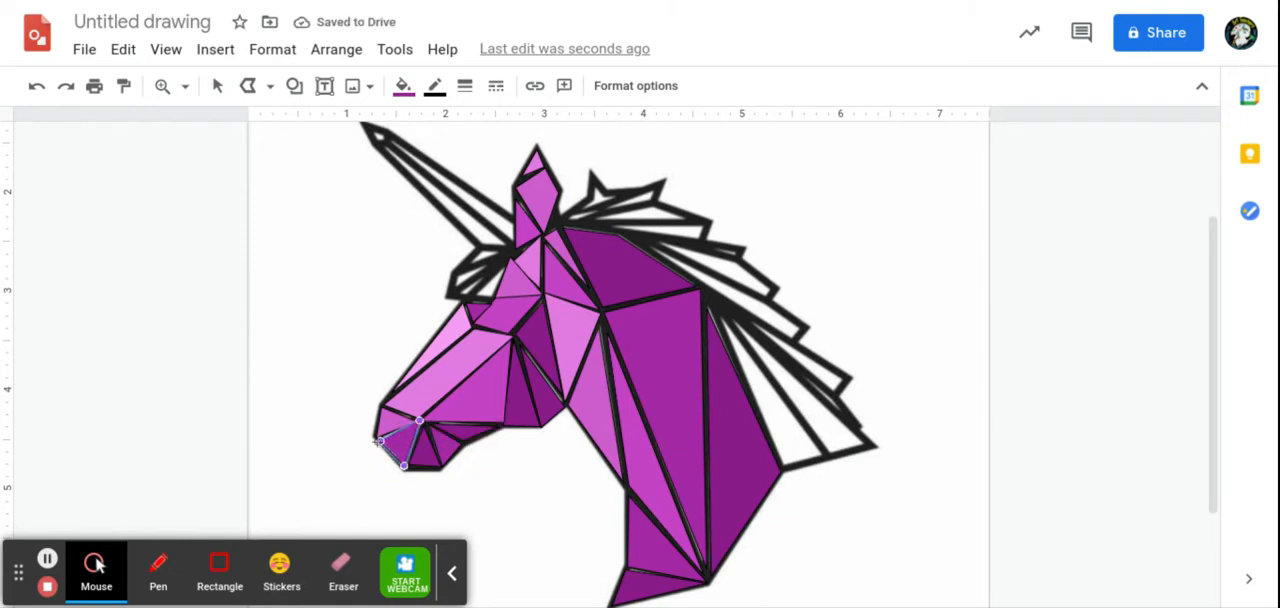
left_click_drag(382, 441, 376, 436)
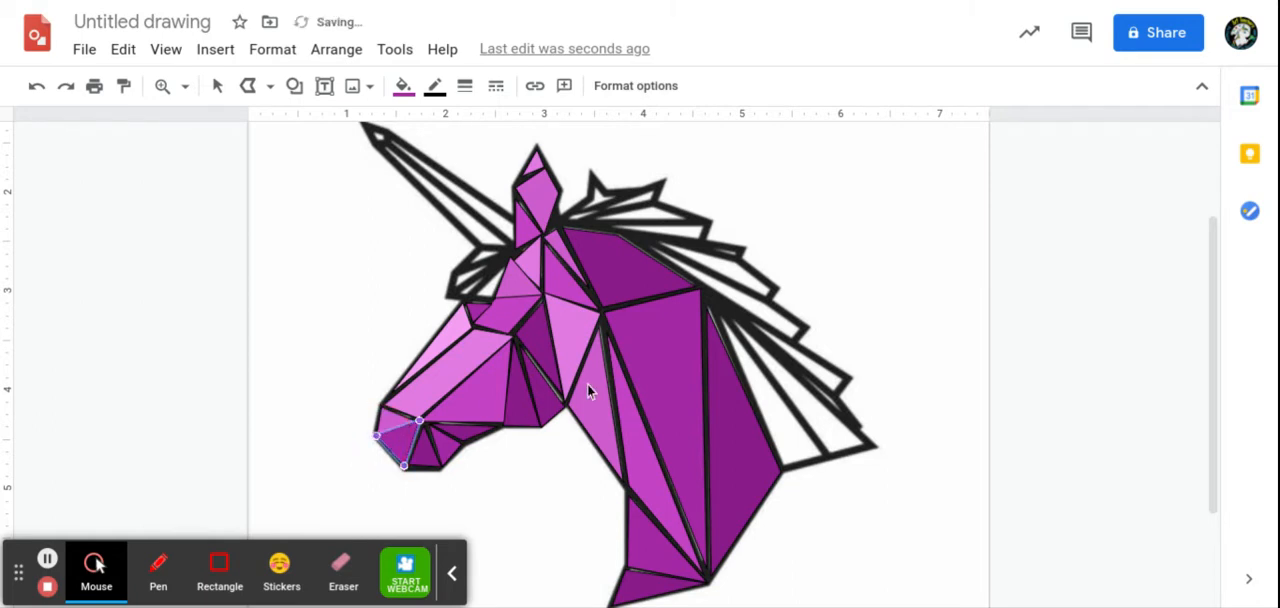
Step: Move the rear corner of the jaw triangle up to the neck outline, and extend the thin under-jaw triangle's front corner to the muzzle junction
double_click(552, 387)
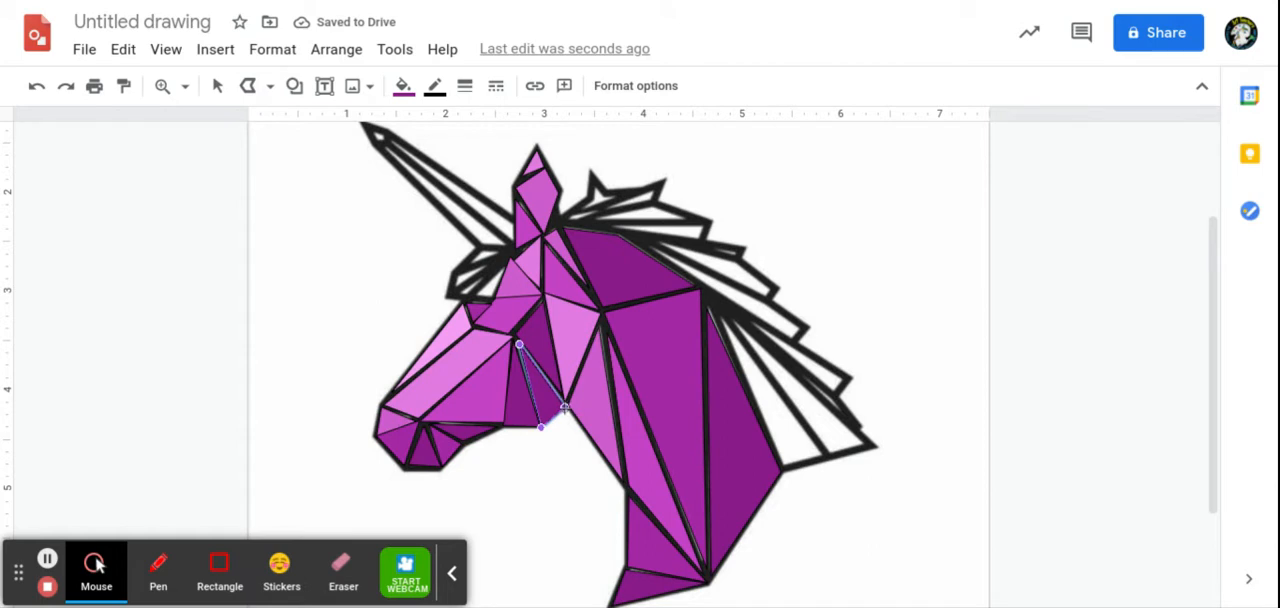
left_click_drag(565, 407, 566, 398)
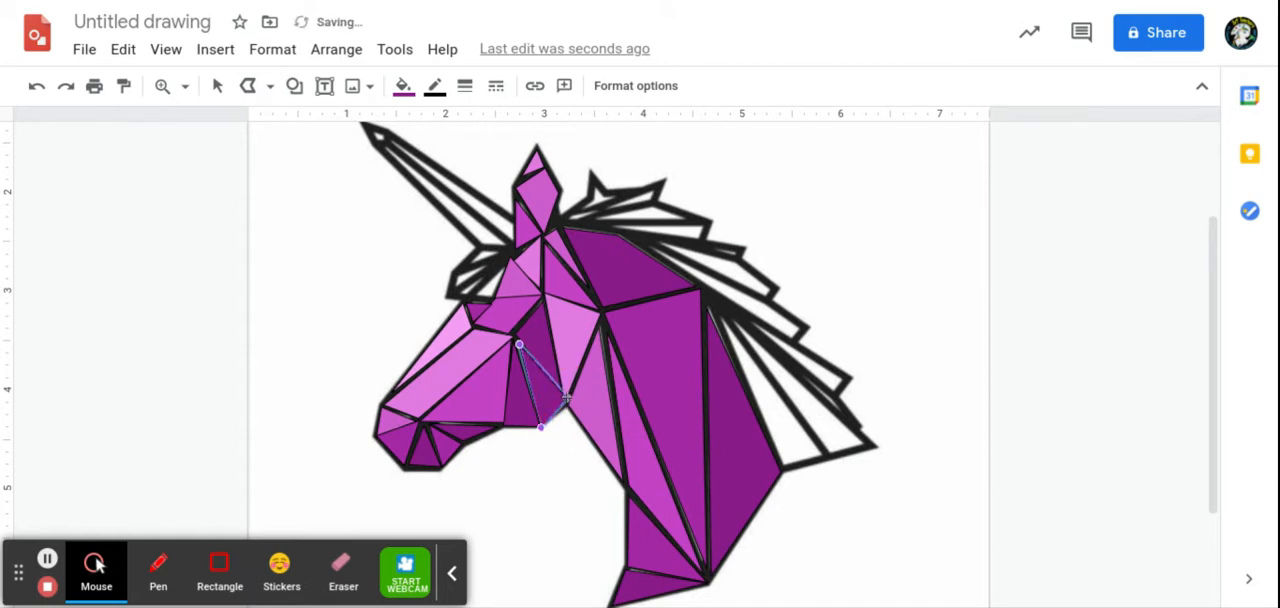
double_click(459, 433)
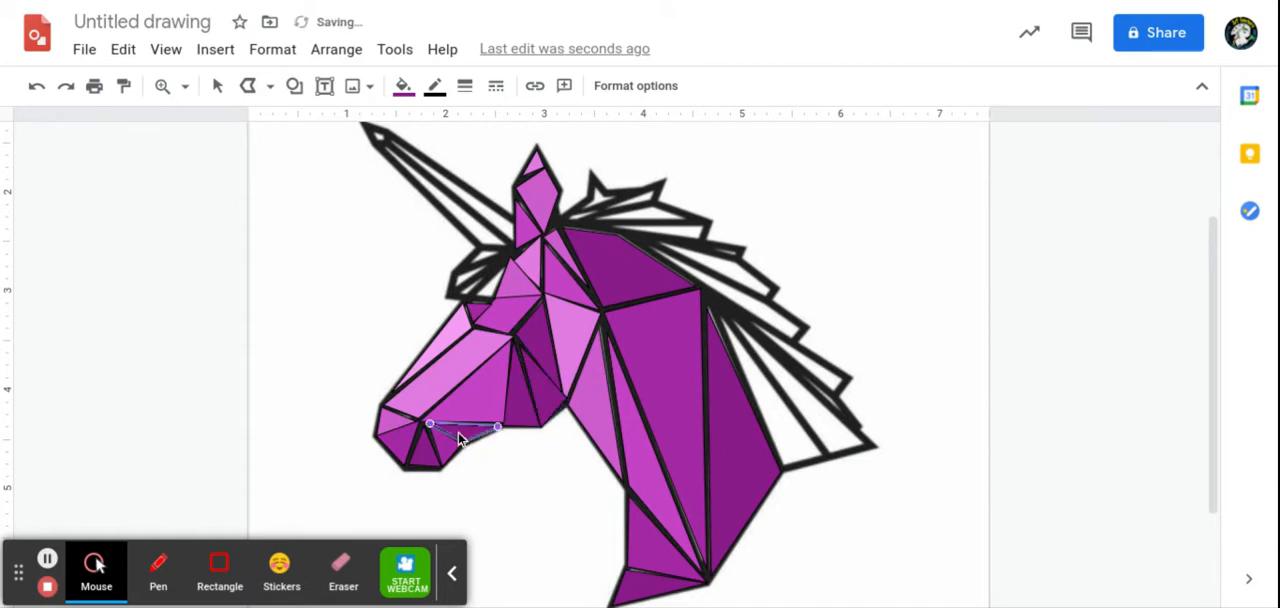
left_click(429, 423)
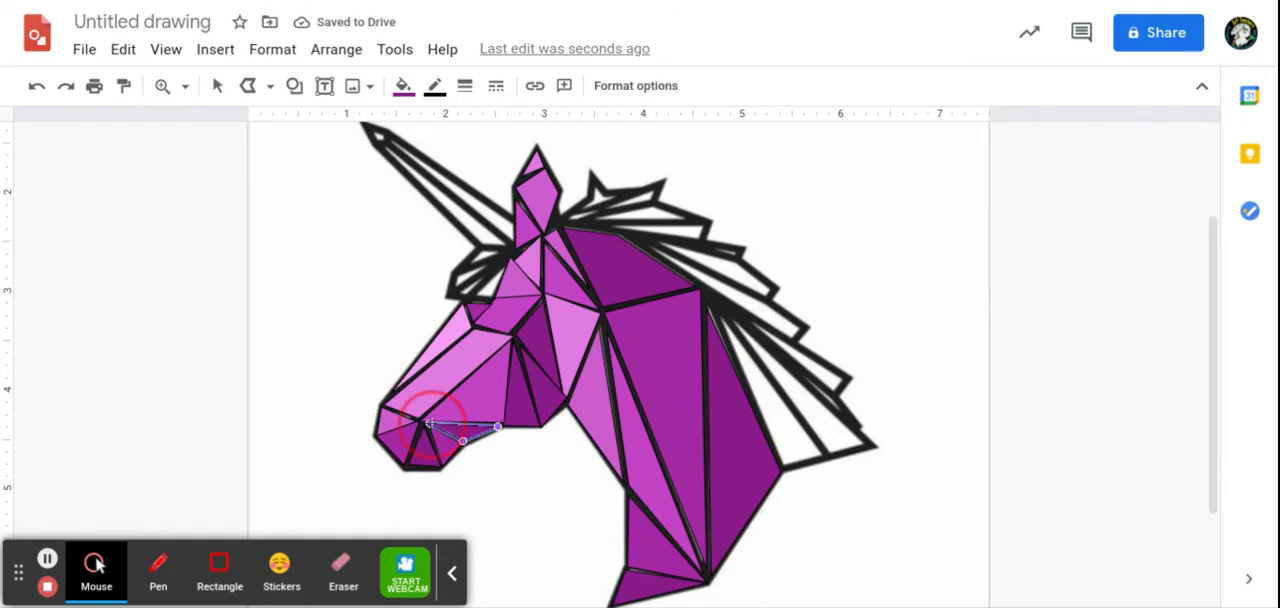
left_click_drag(431, 424, 424, 421)
key("Escape")
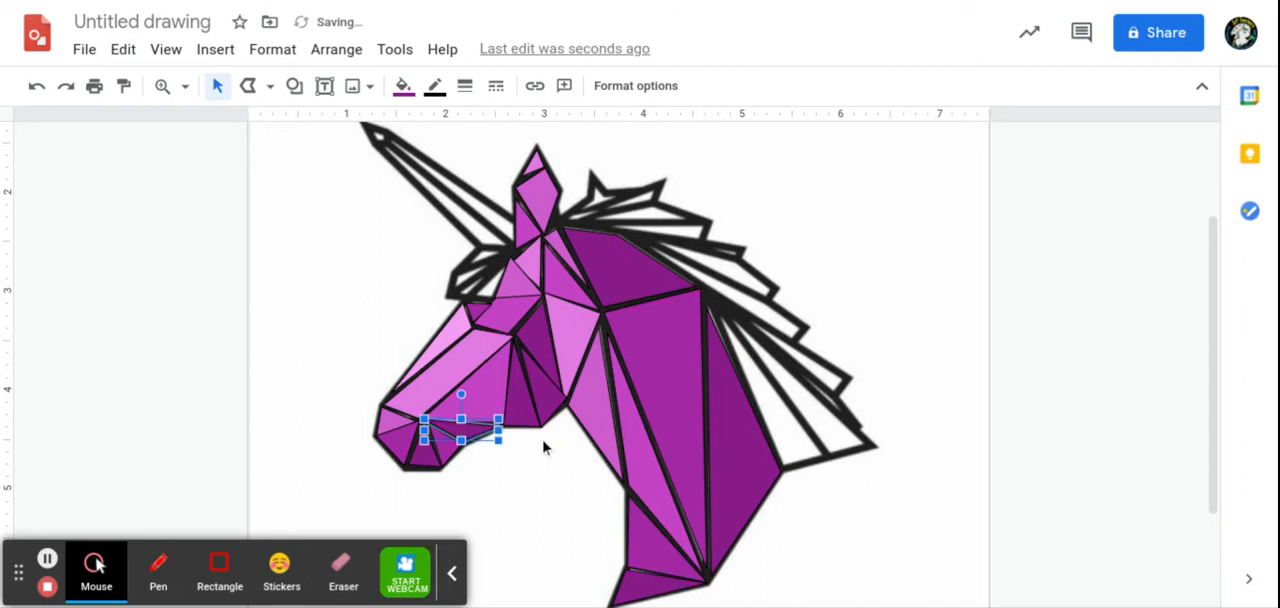
left_click(842, 266)
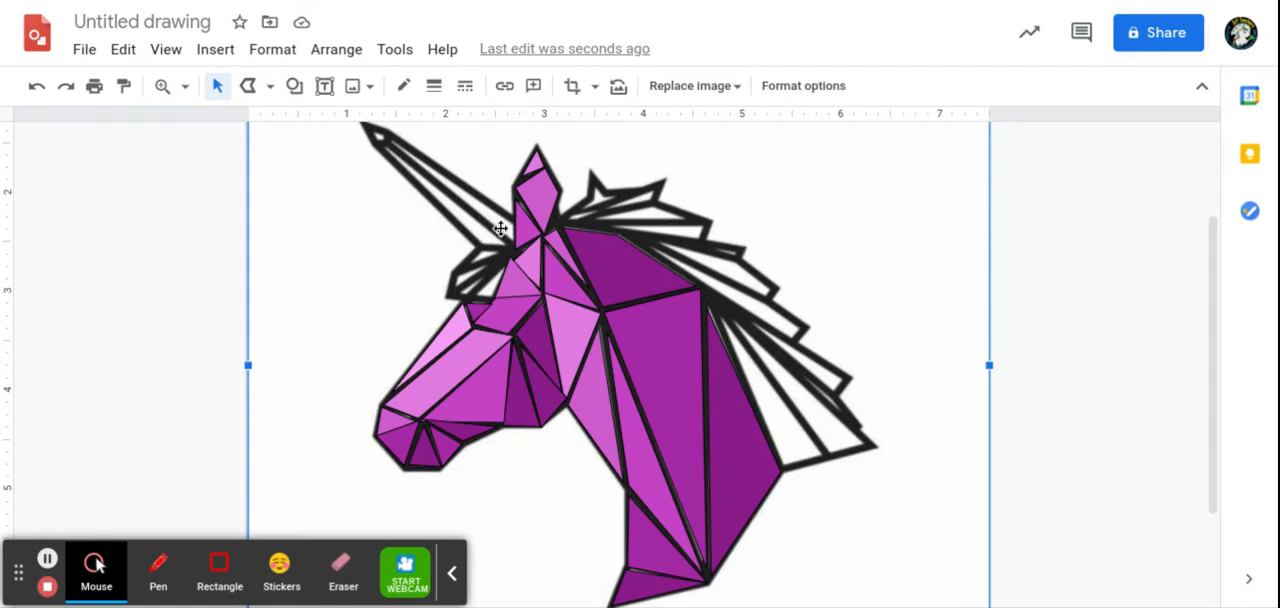
Step: Trace the long triangle of the mane directly behind the neck with a closed polyline
left_click(365, 233)
left_click(246, 86)
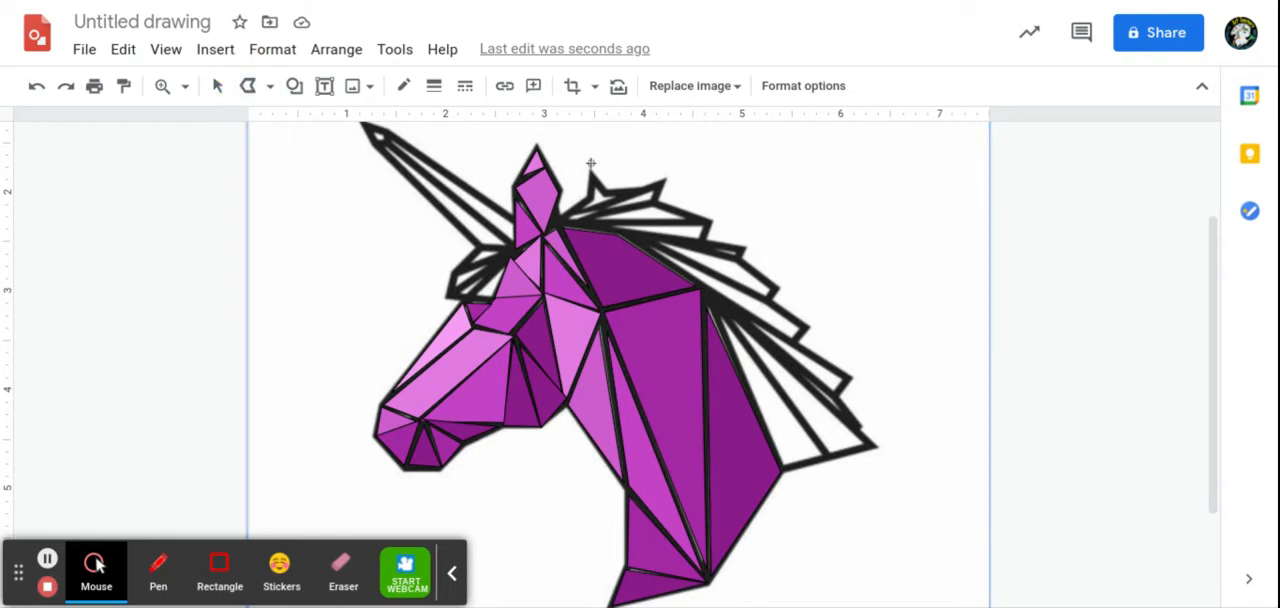
left_click(716, 316)
left_click(830, 455)
left_click(716, 313)
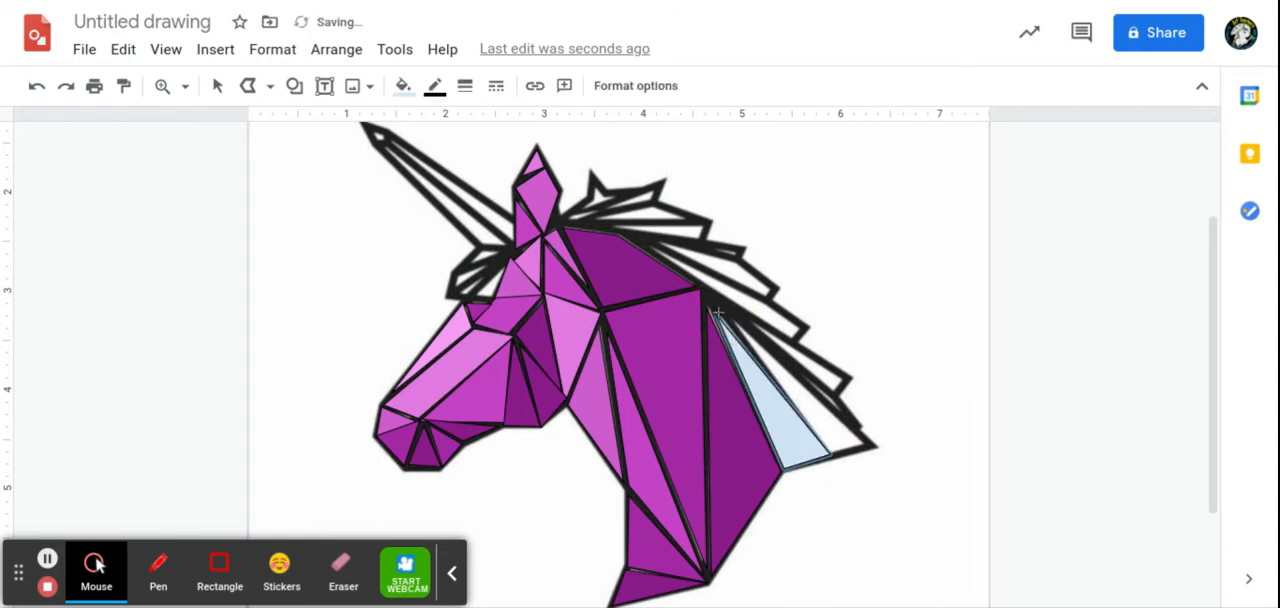
left_click(403, 86)
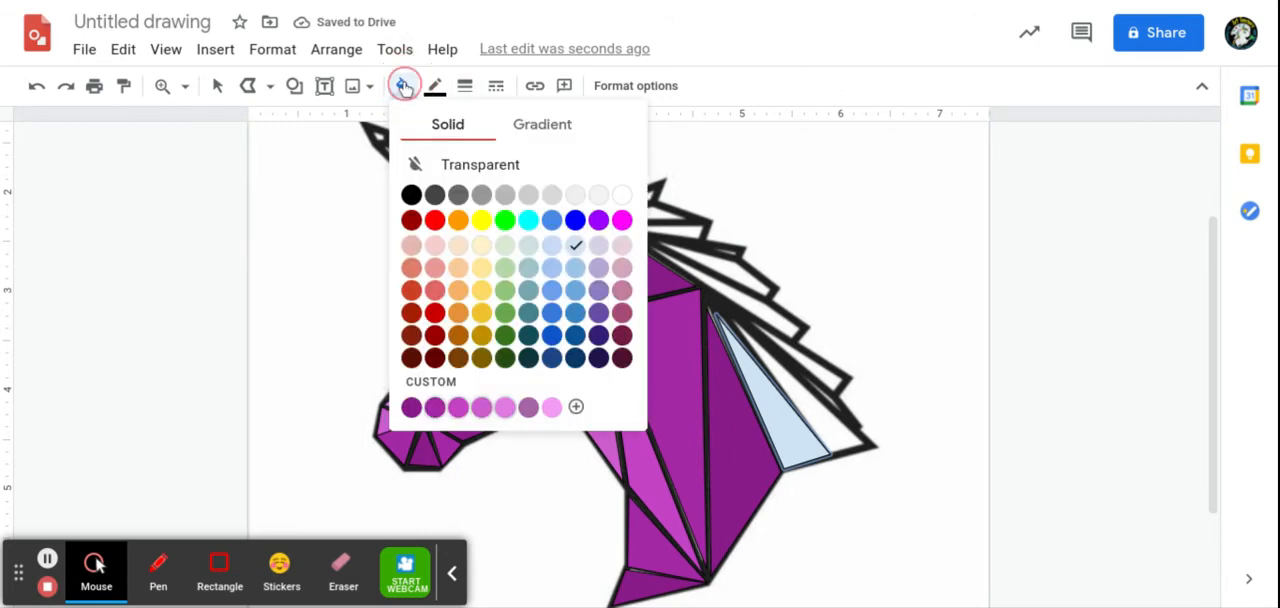
left_click(576, 406)
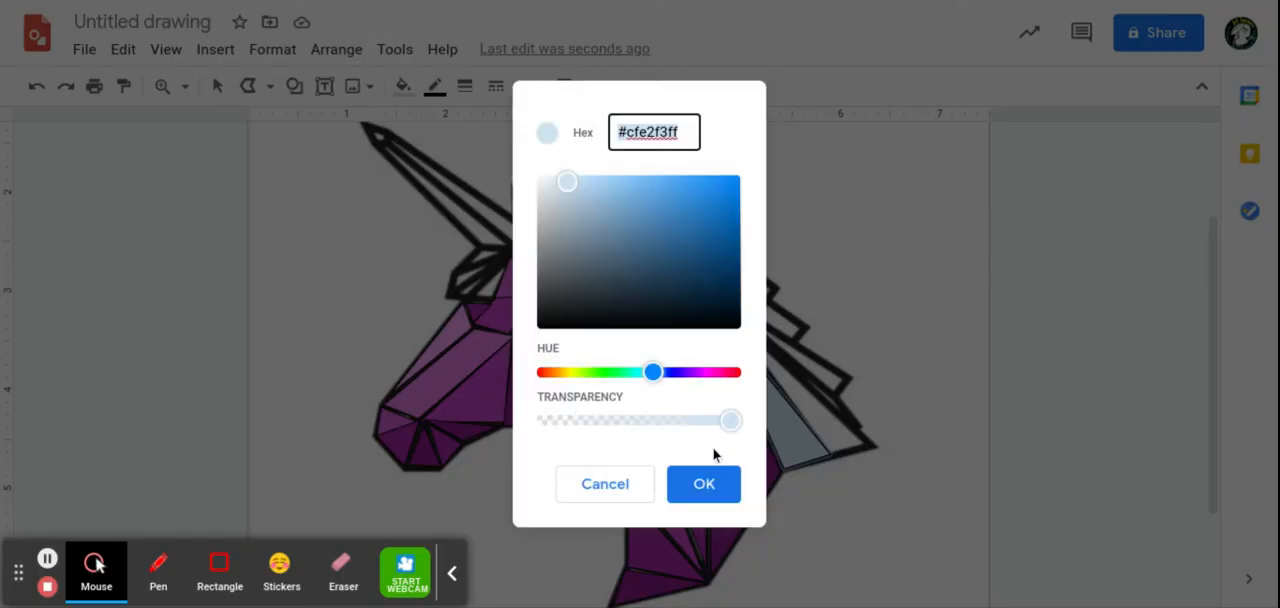
left_click(602, 486)
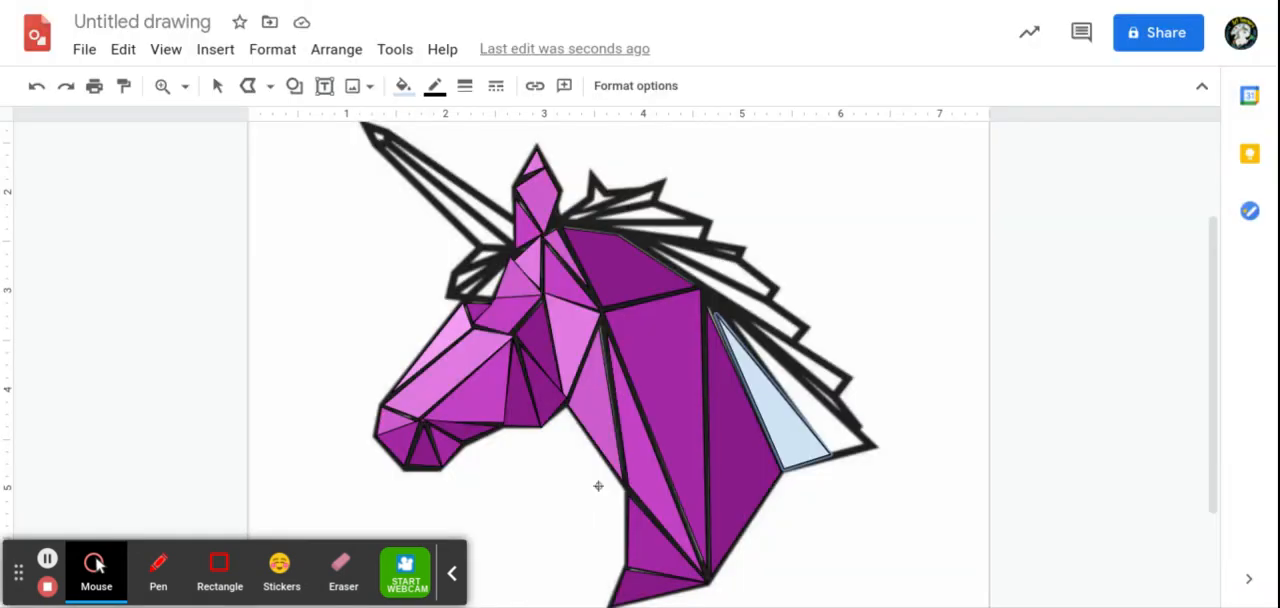
Step: Fill the long mane triangle behind the neck with the standard magenta from the palette
left_click(403, 86)
left_click(622, 221)
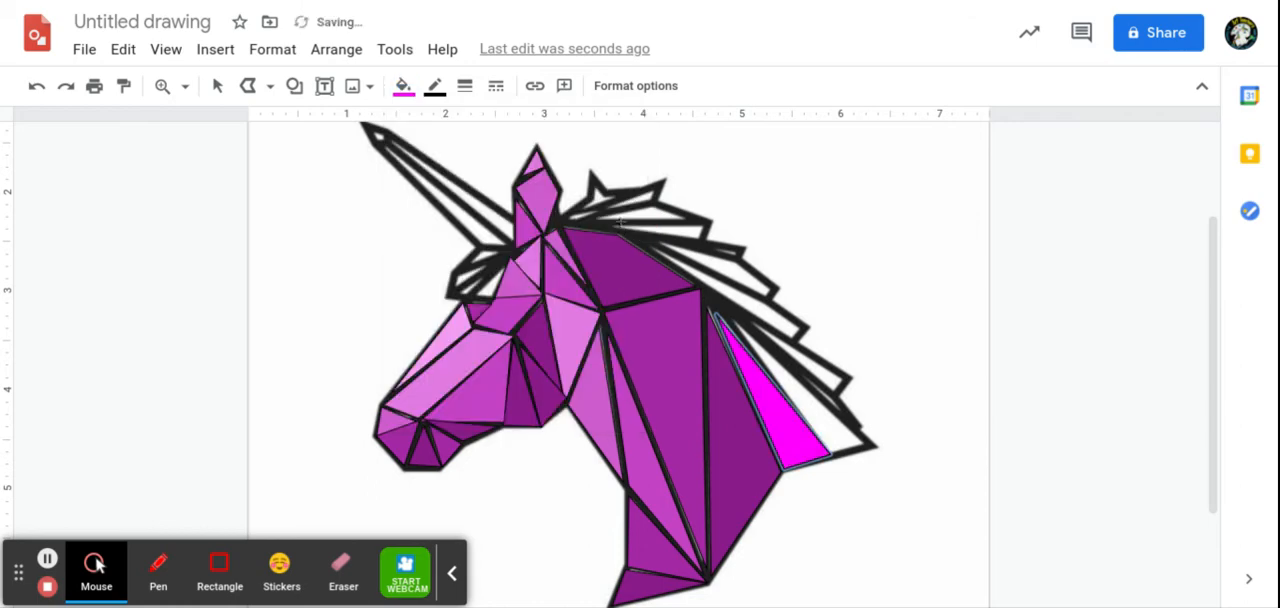
Step: Change the fill of the long mane triangle behind the neck to the custom dark purple #460446ff
left_click(404, 88)
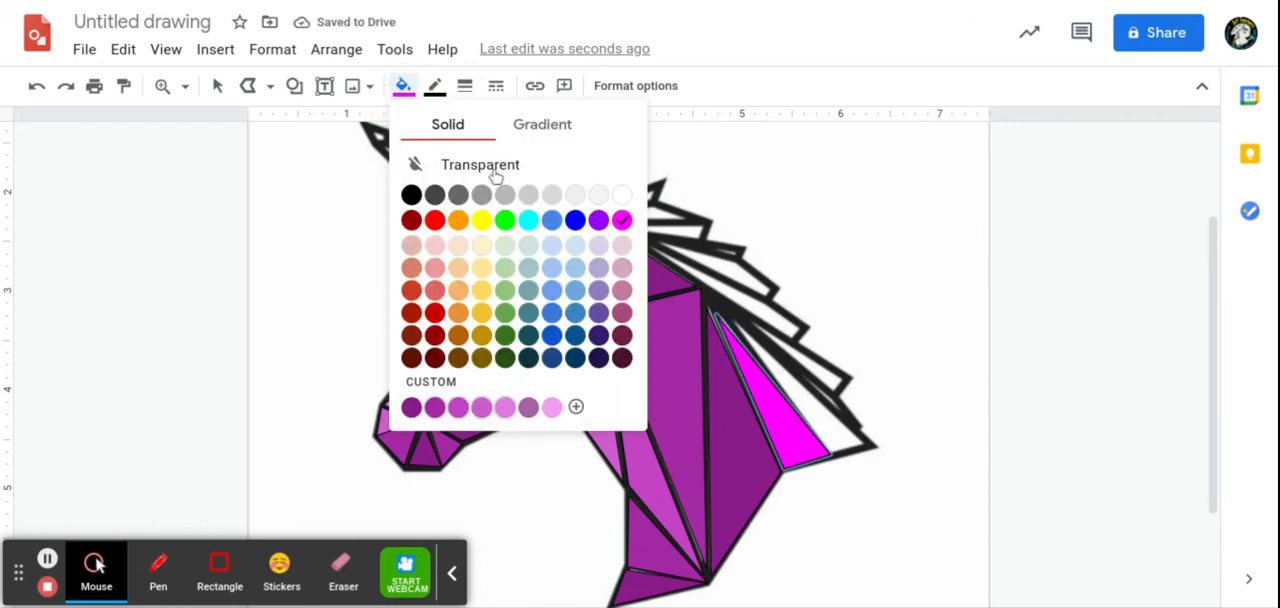
left_click(577, 408)
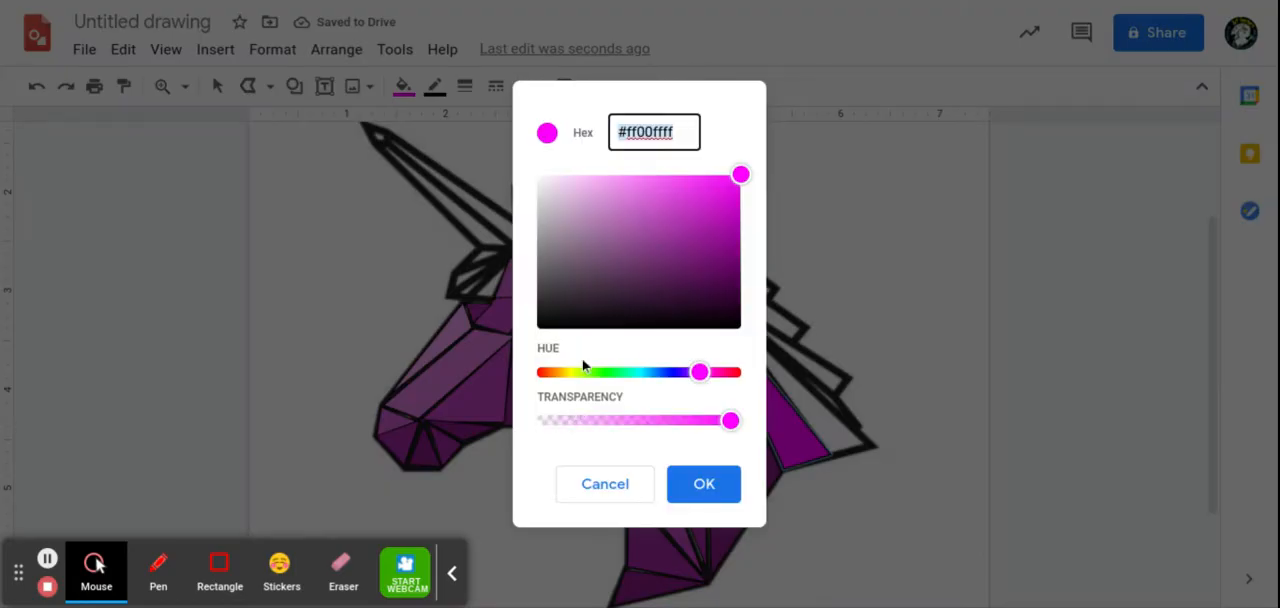
left_click_drag(737, 173, 728, 289)
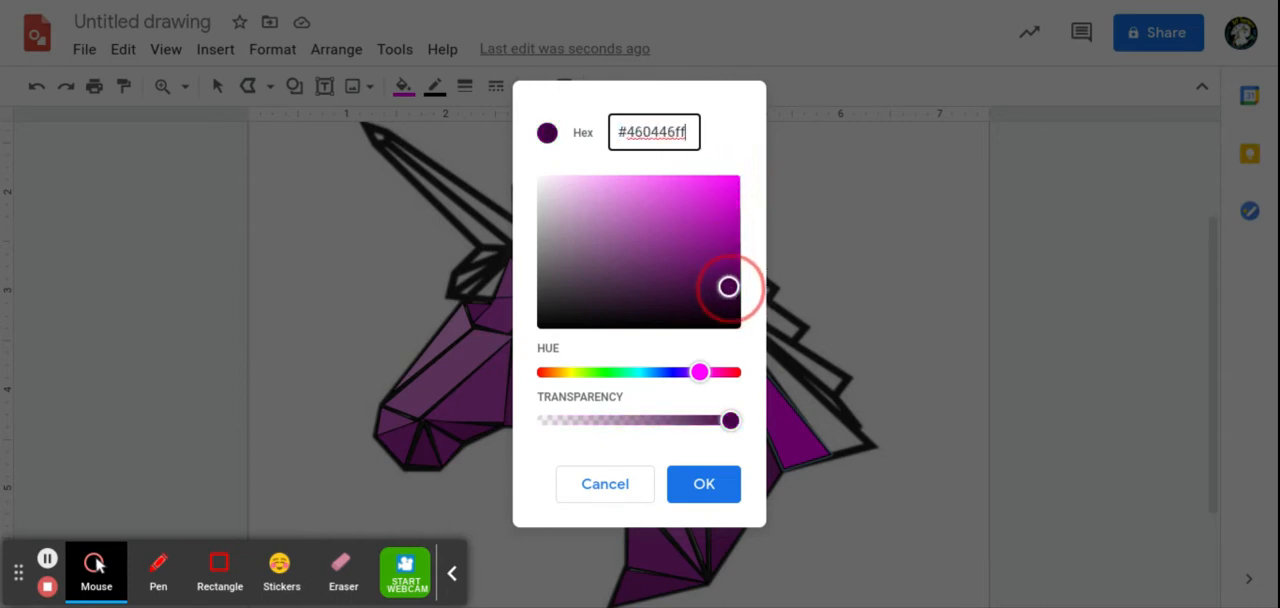
left_click(725, 487)
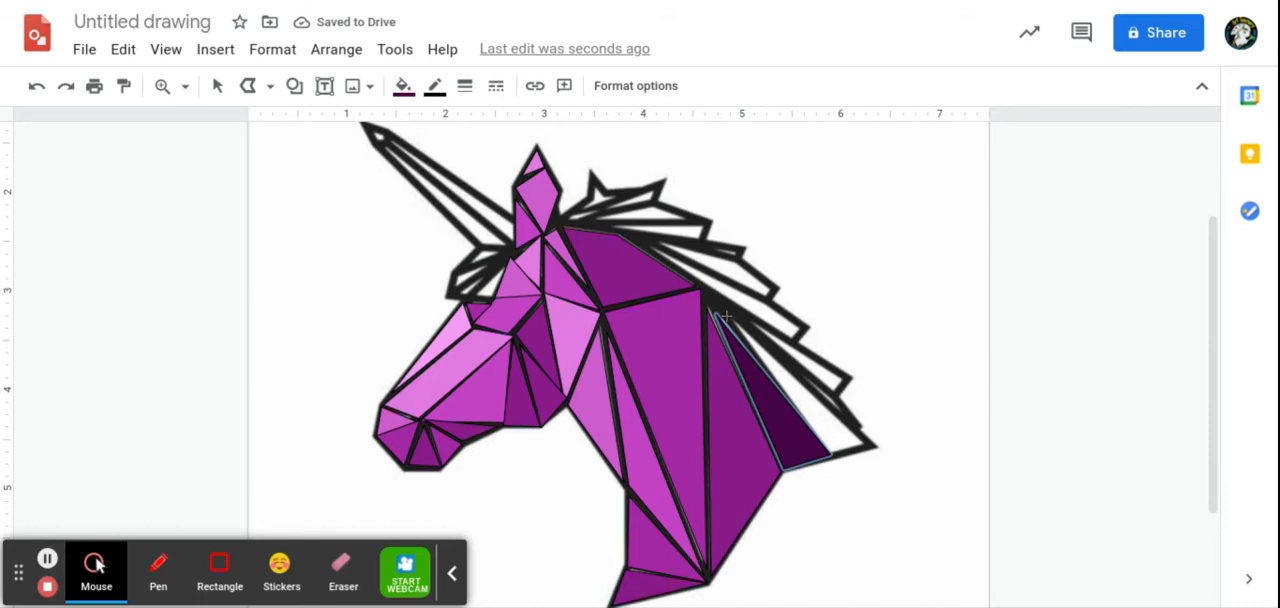
mouse_move(704, 374)
left_mouse_down()
mouse_move(486, 158)
mouse_move(212, 92)
mouse_move(40, 93)
left_mouse_up()
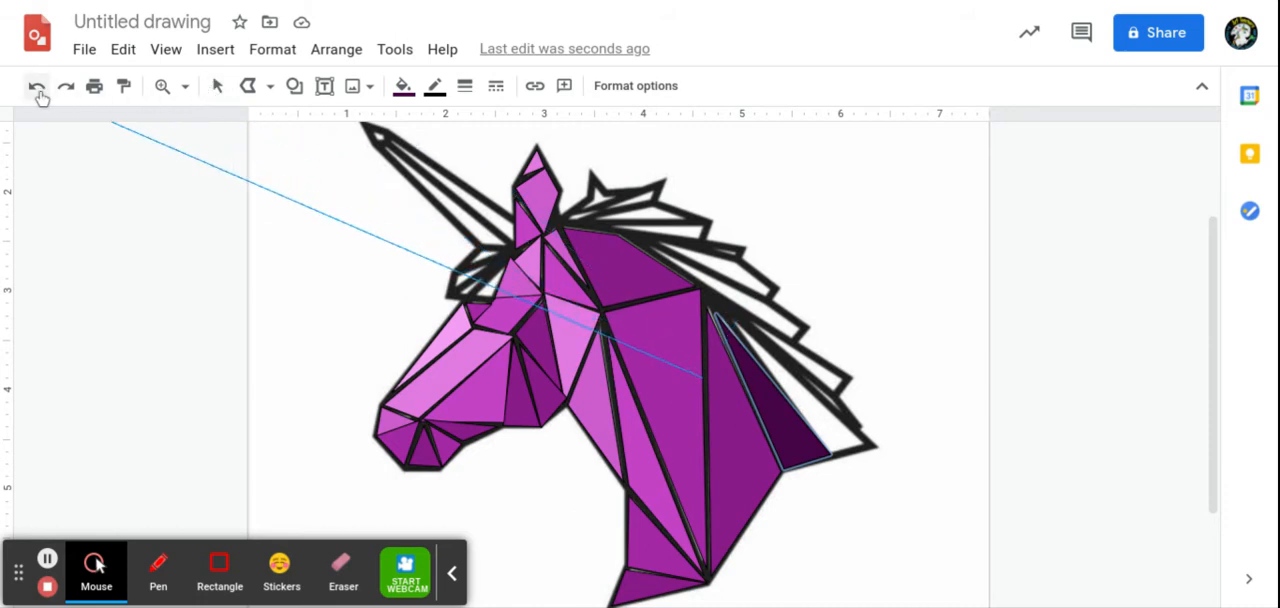
left_click(37, 88)
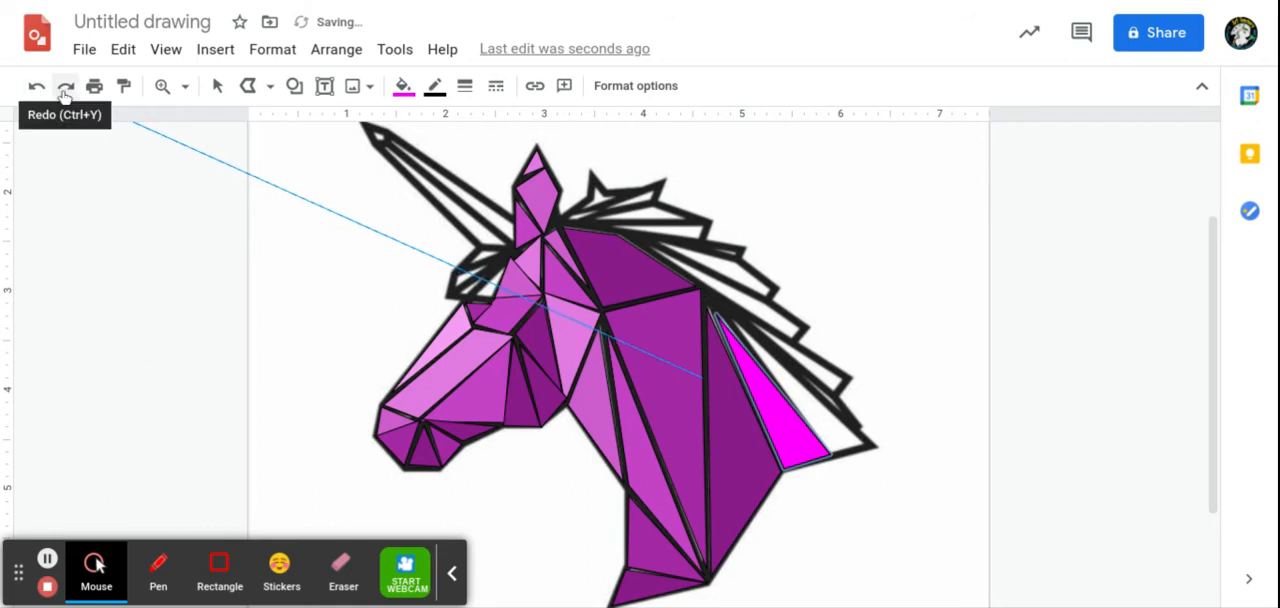
left_click(66, 87)
left_click(216, 88)
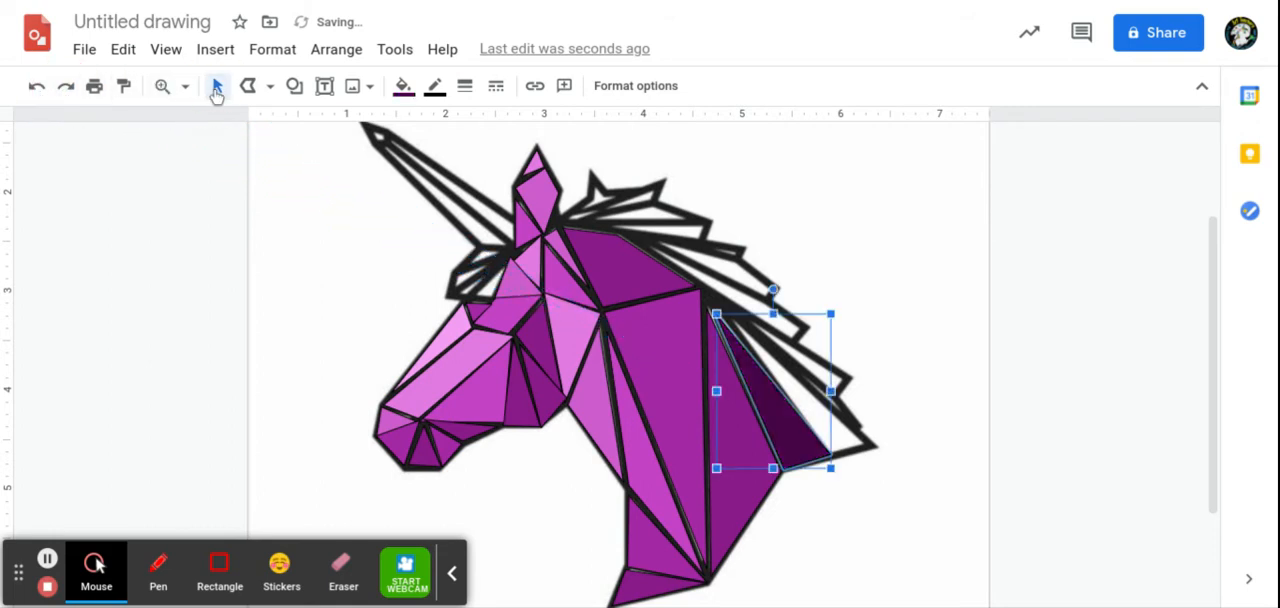
Step: Trace the mane triangle just outside the dark purple one with a closed polyline ending at the mane's lower tip
left_click(244, 90)
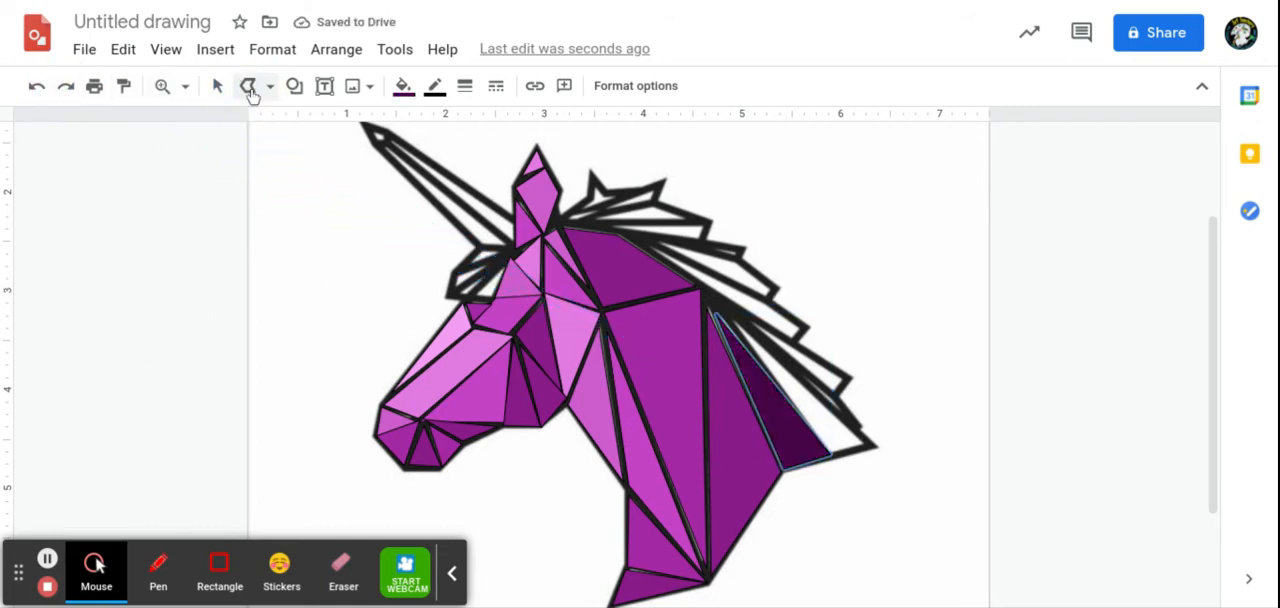
mouse_move(716, 313)
left_mouse_down()
mouse_move(790, 355)
mouse_move(876, 448)
left_mouse_up()
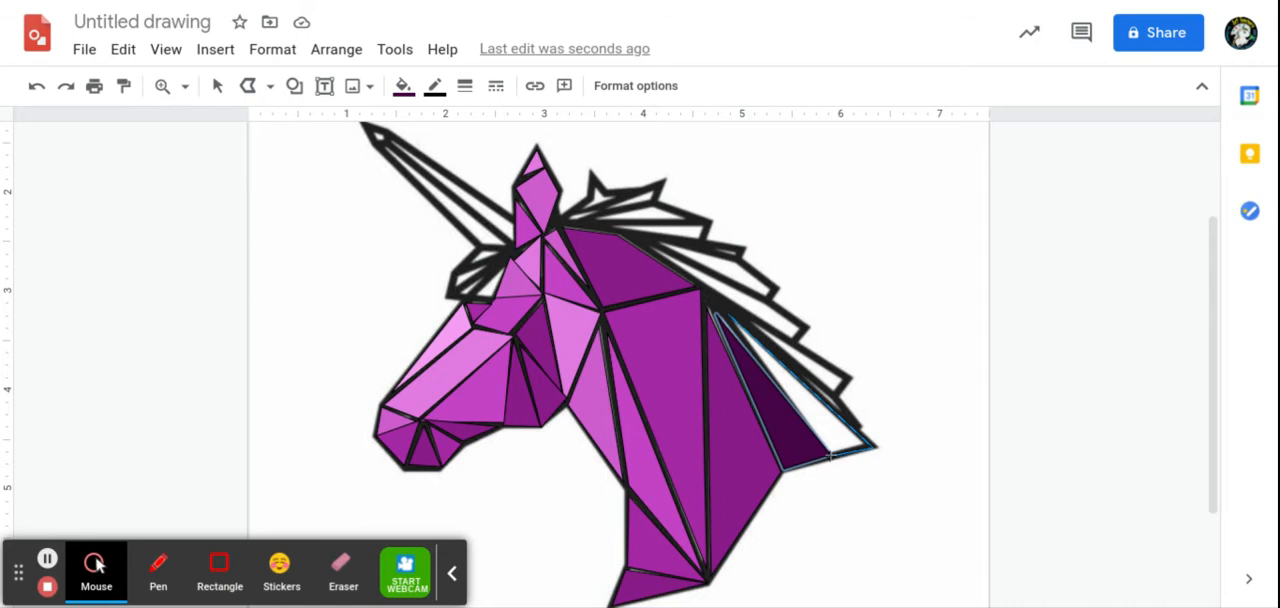
left_click(830, 455)
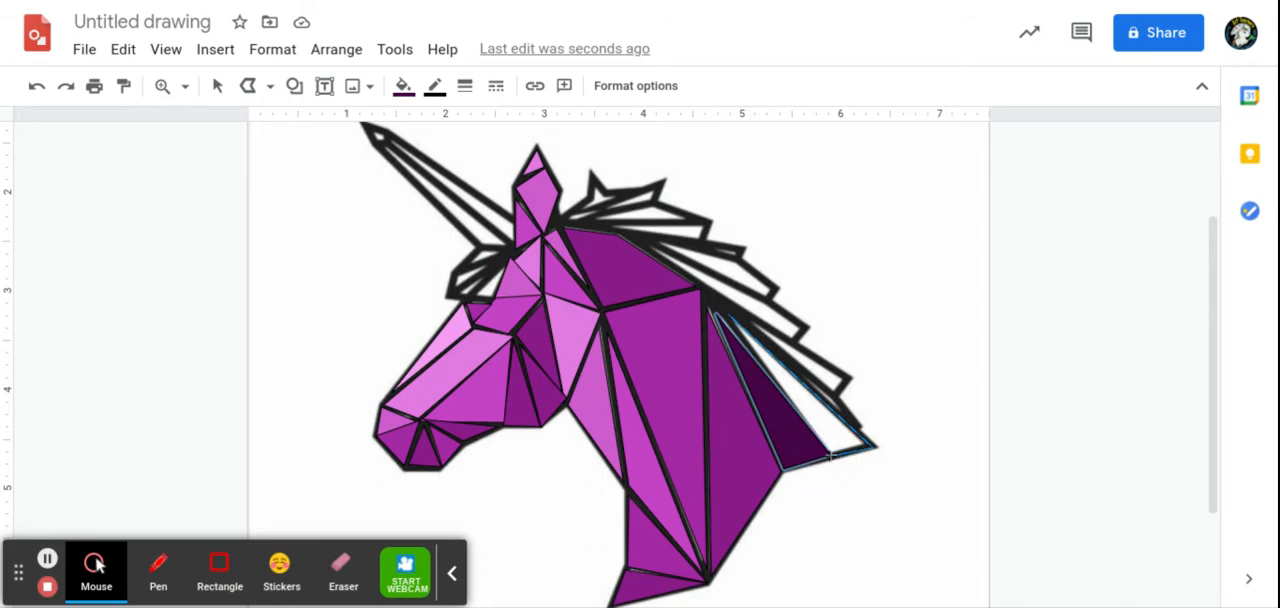
left_click(724, 316)
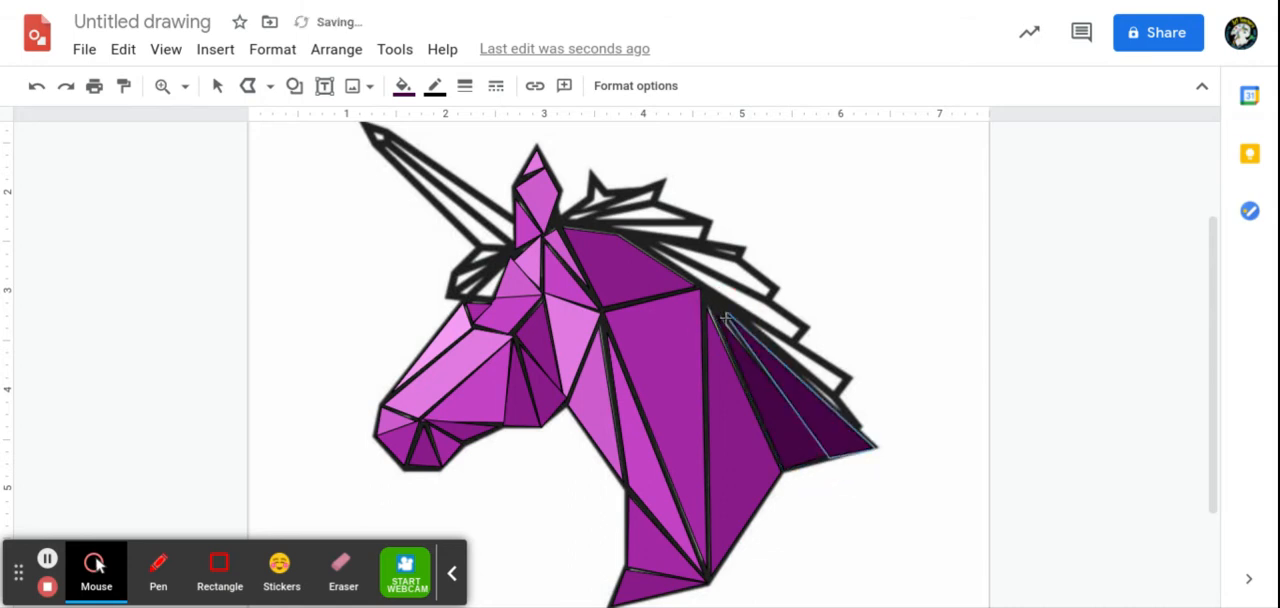
Step: Fill the mane's outer lower triangle with the custom dark purple #460d46ff
left_click(400, 88)
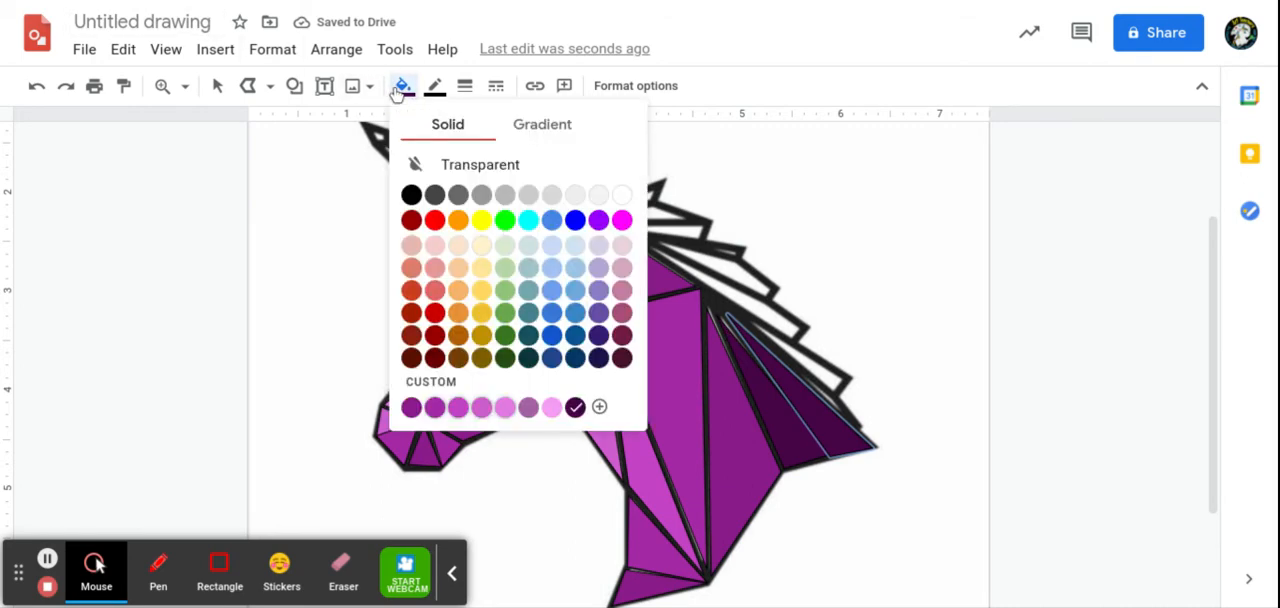
left_click(599, 406)
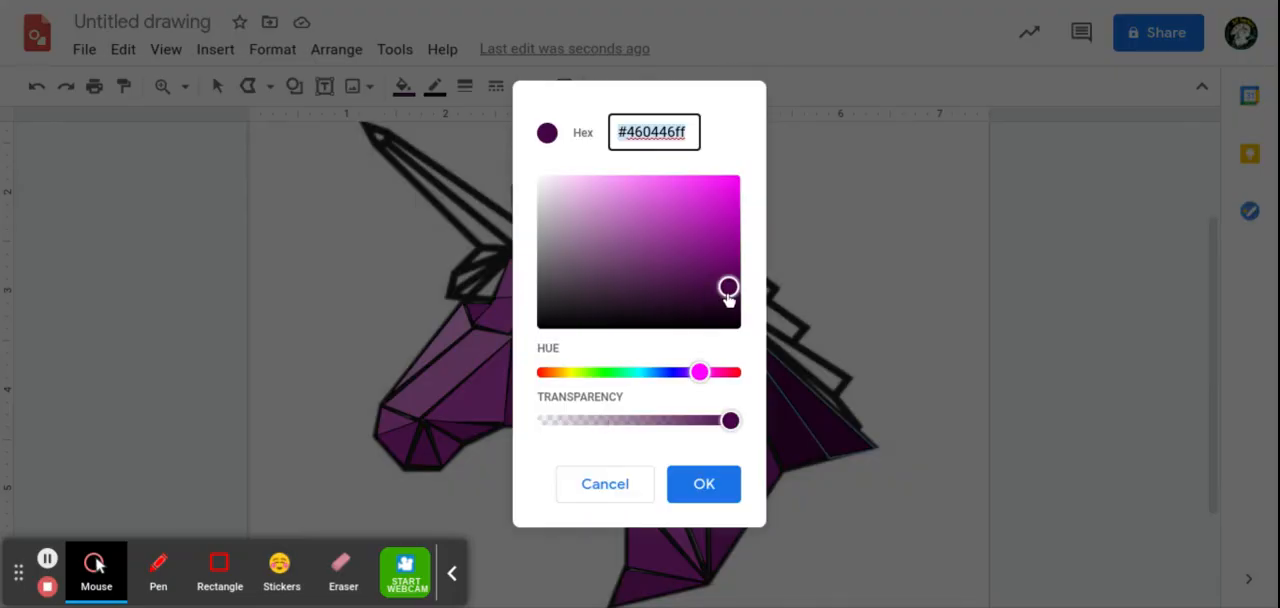
left_click_drag(729, 292, 703, 289)
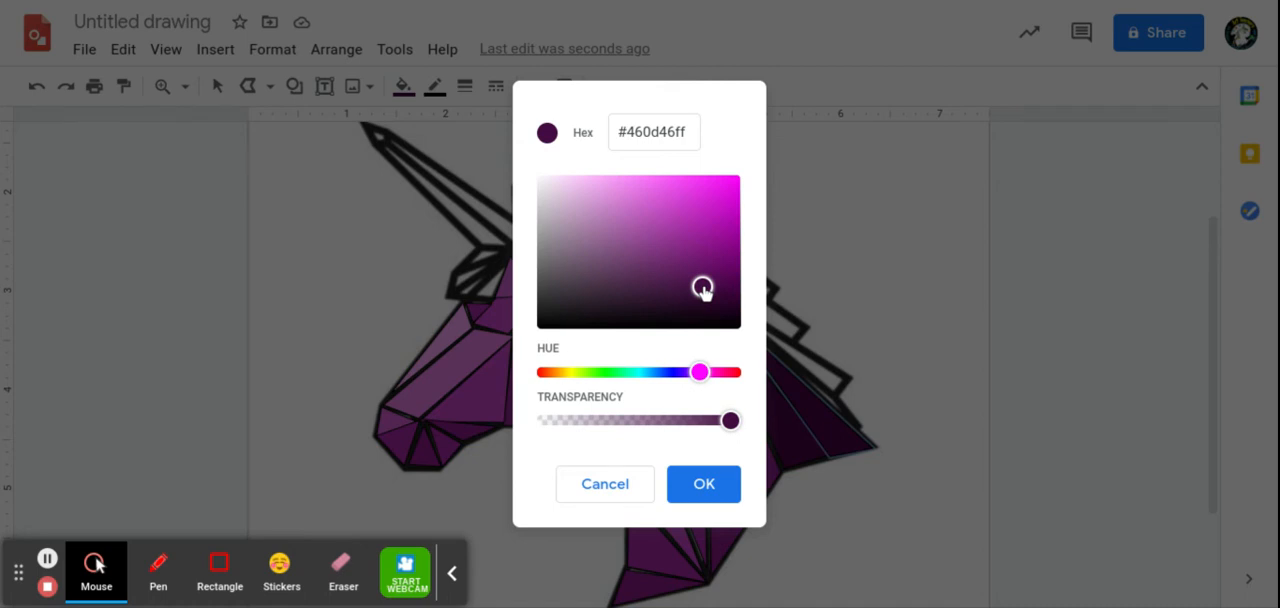
left_click(690, 490)
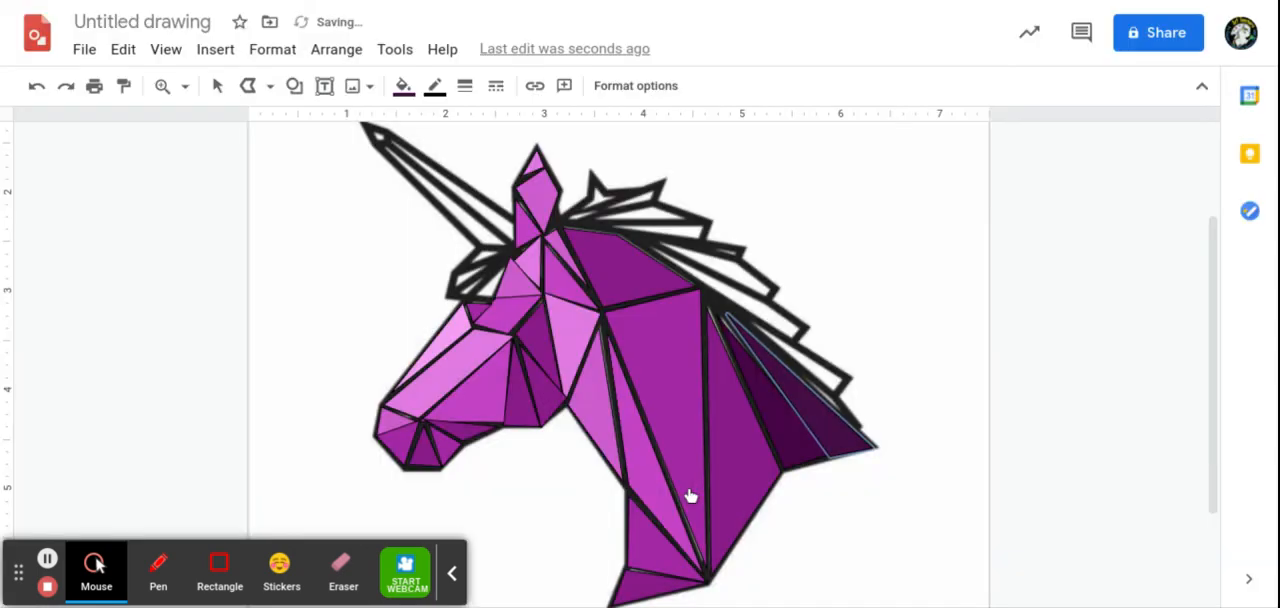
Step: Give the mane's outer lower triangle the lighter custom purple fill #5d0e5dff and deselect it
left_click(403, 86)
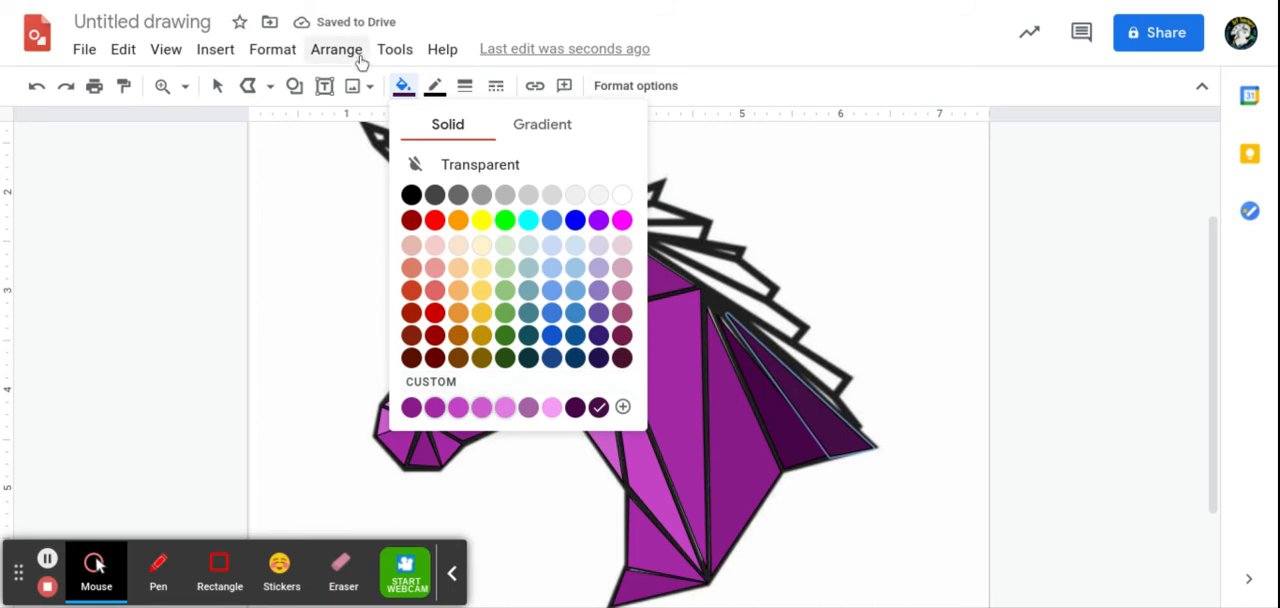
left_click(401, 88)
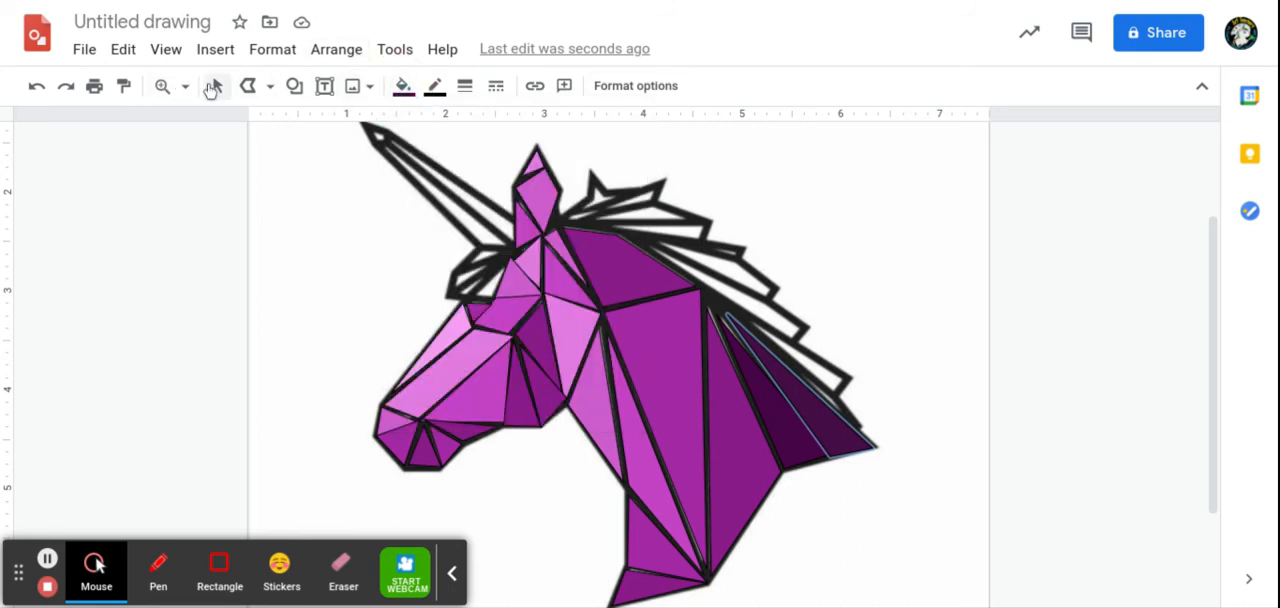
left_click(215, 87)
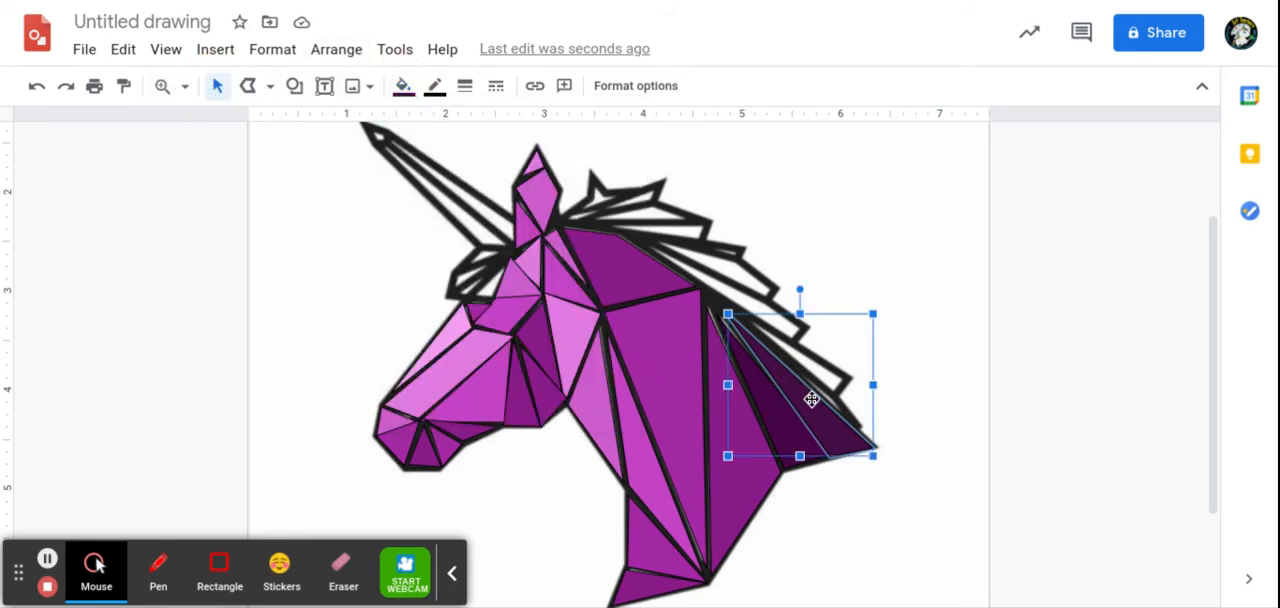
left_click(401, 88)
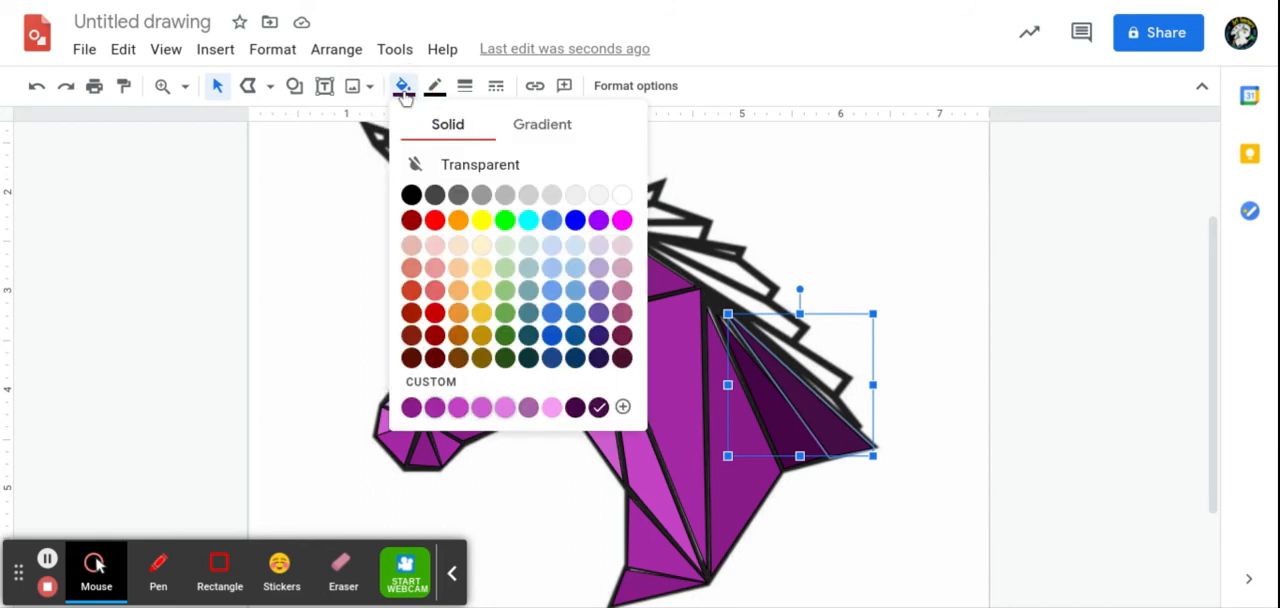
left_click(622, 406)
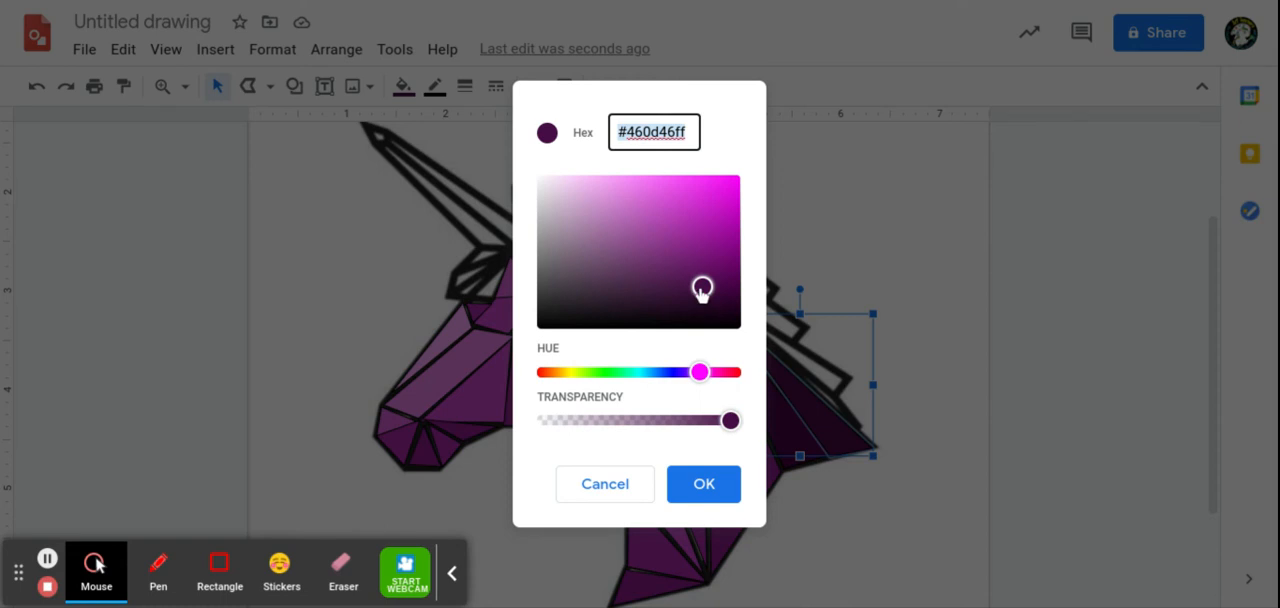
left_click_drag(701, 289, 711, 272)
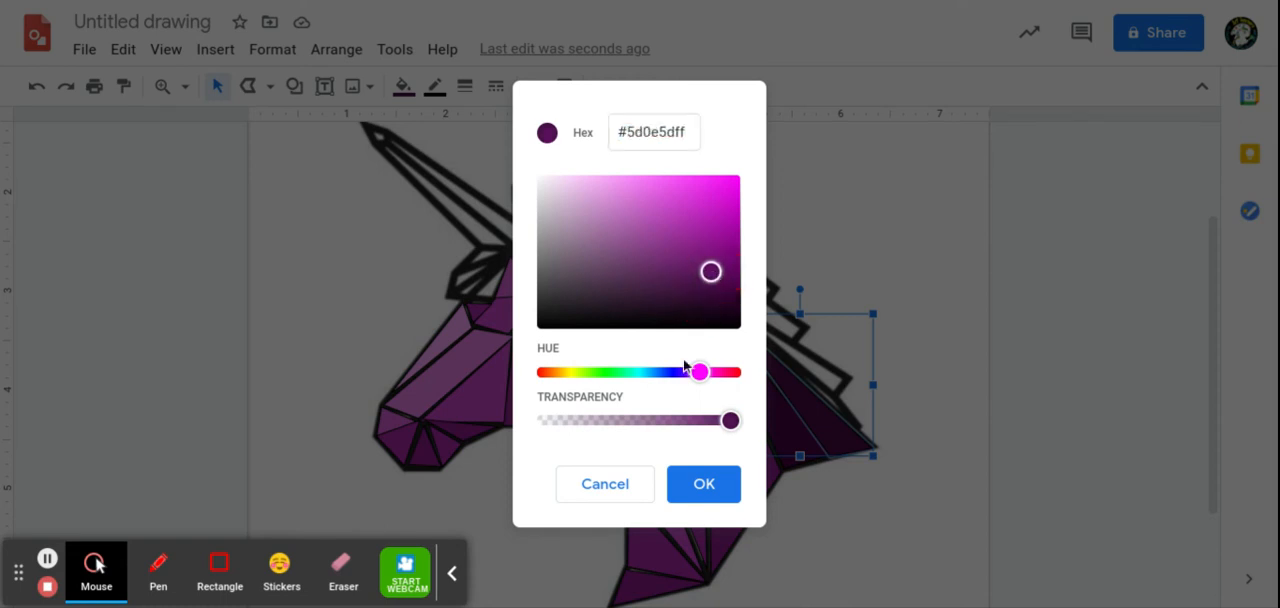
left_click(686, 487)
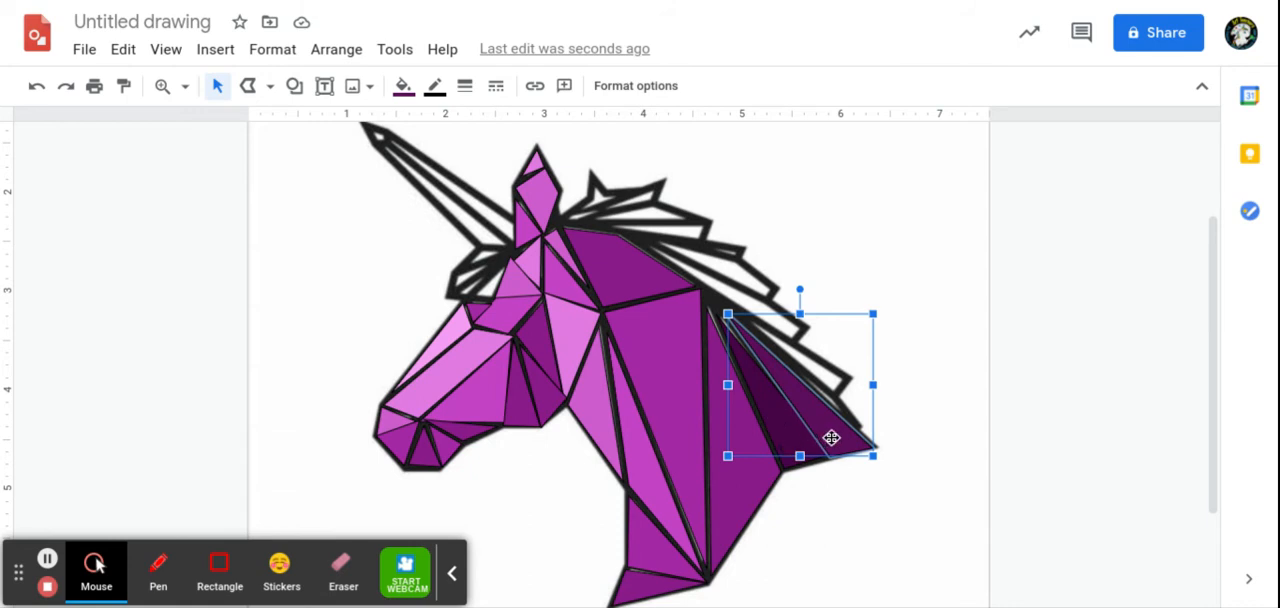
left_click(915, 349)
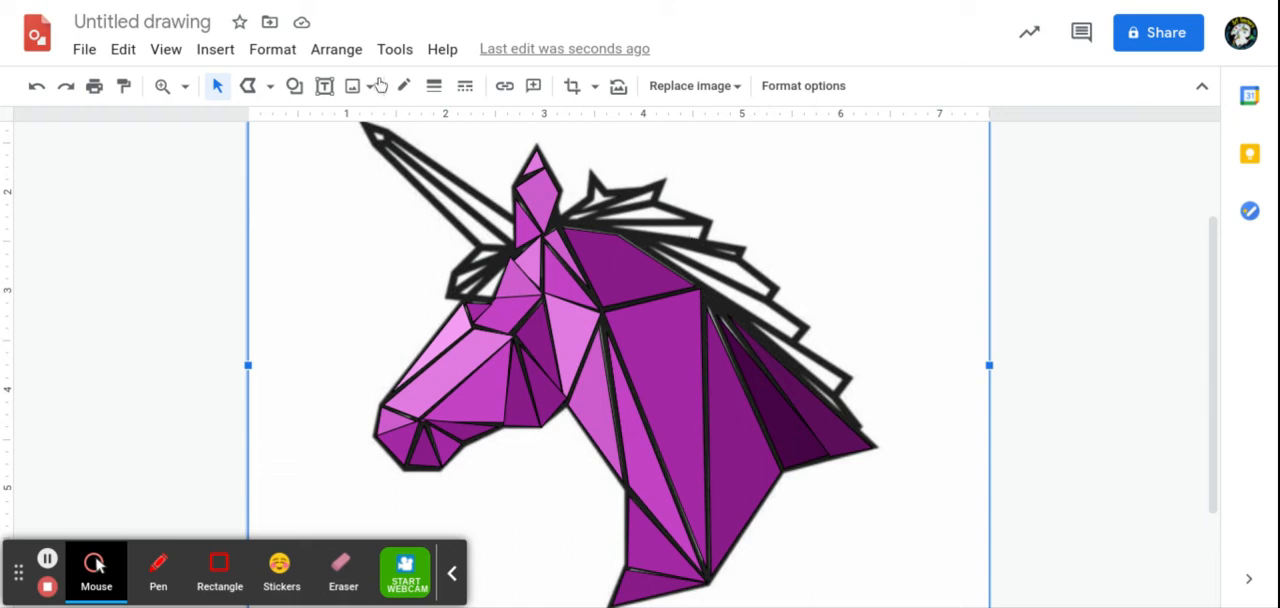
Step: Trace the narrow mane spike directly above the outer lower triangle with a closed polyline
left_click(256, 90)
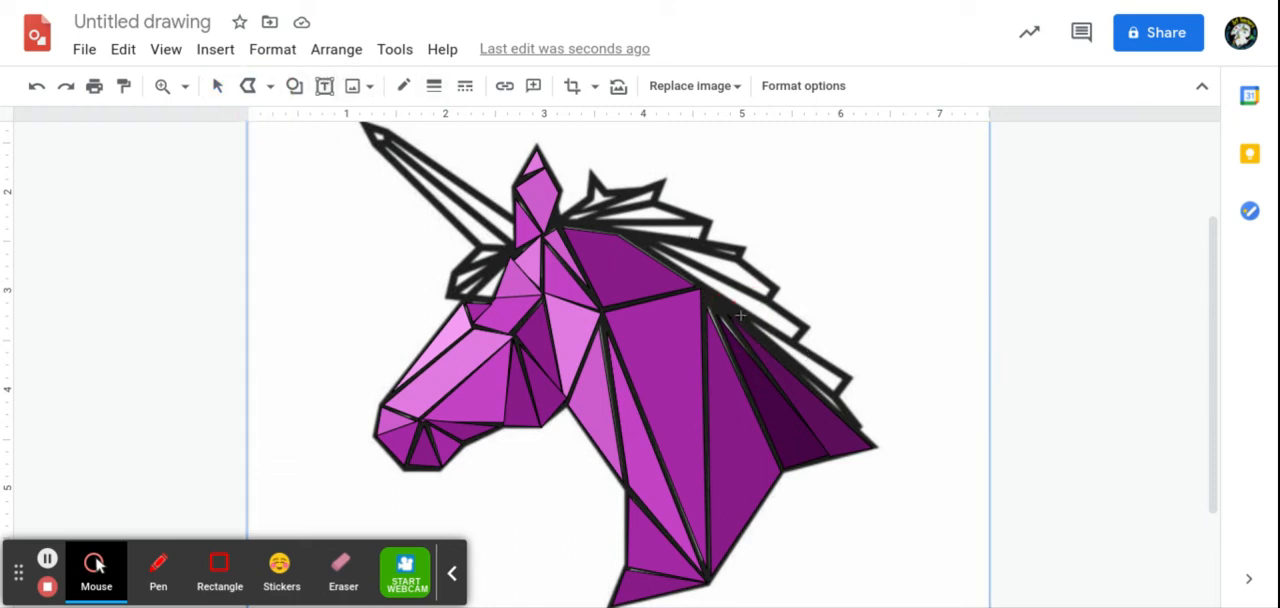
mouse_move(800, 345)
left_mouse_down()
mouse_move(860, 385)
mouse_move(849, 380)
left_mouse_up()
left_click(838, 396)
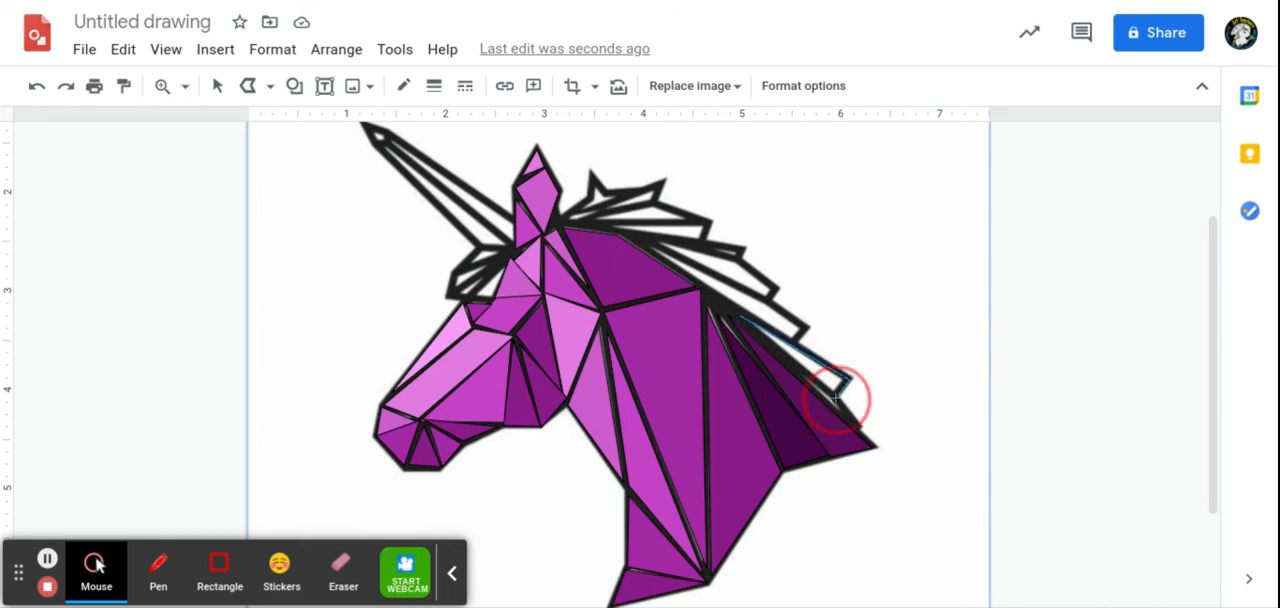
left_click(740, 316)
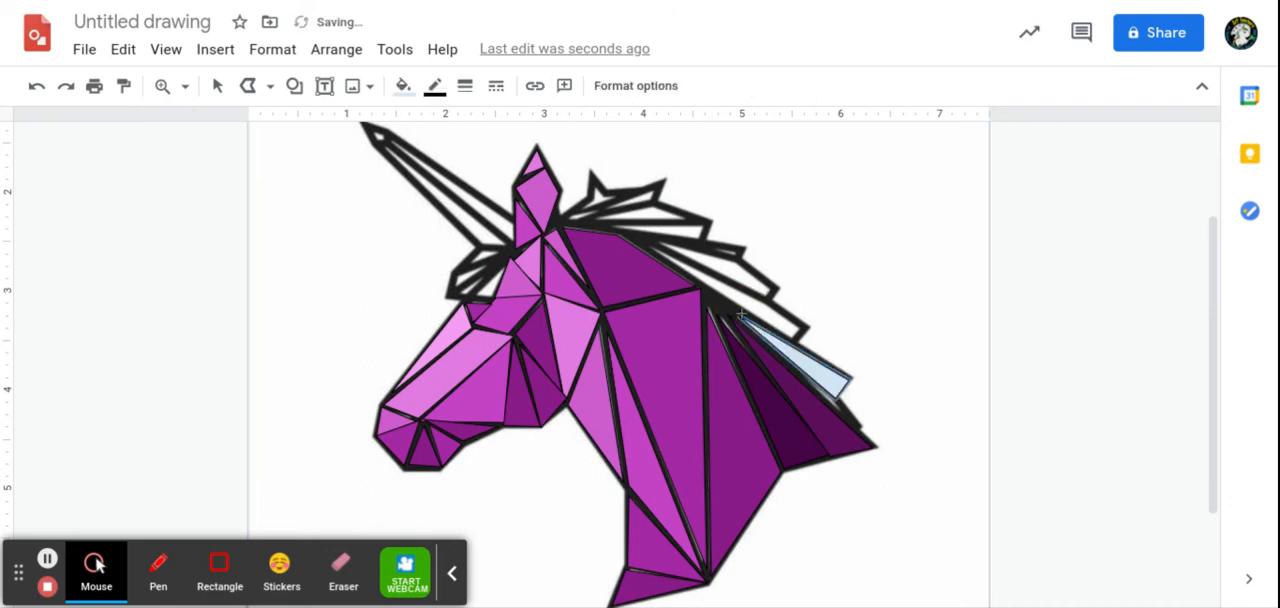
Step: Fill the narrow lower mane spike with the saved custom dark purple #460446ff
left_click(403, 85)
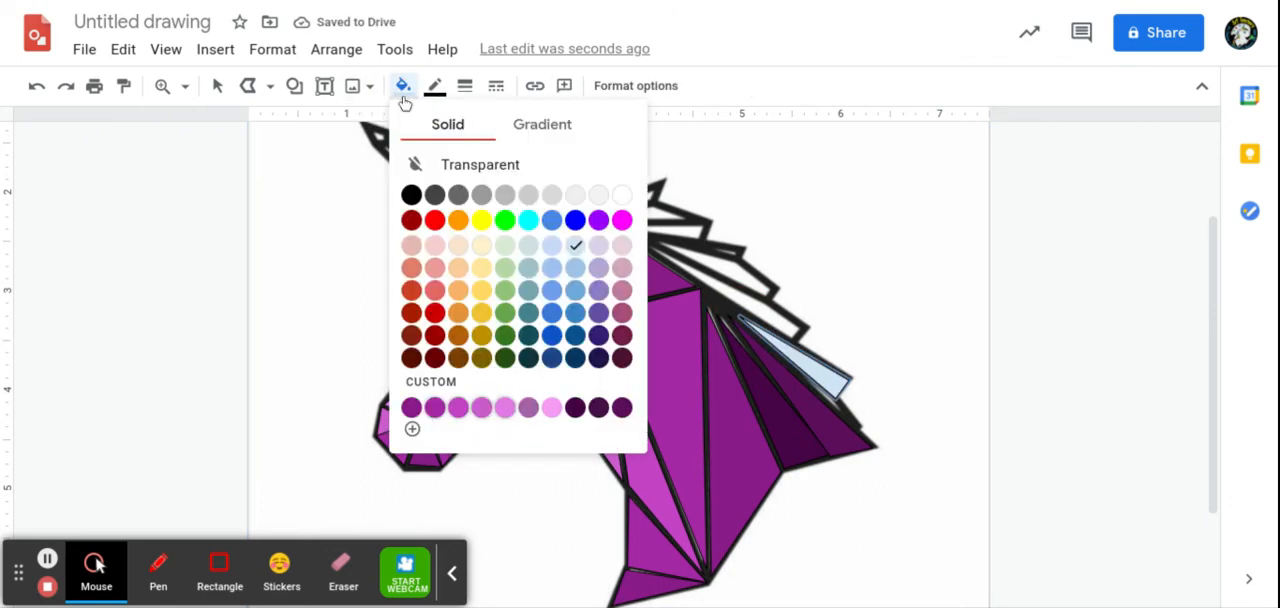
left_click(622, 407)
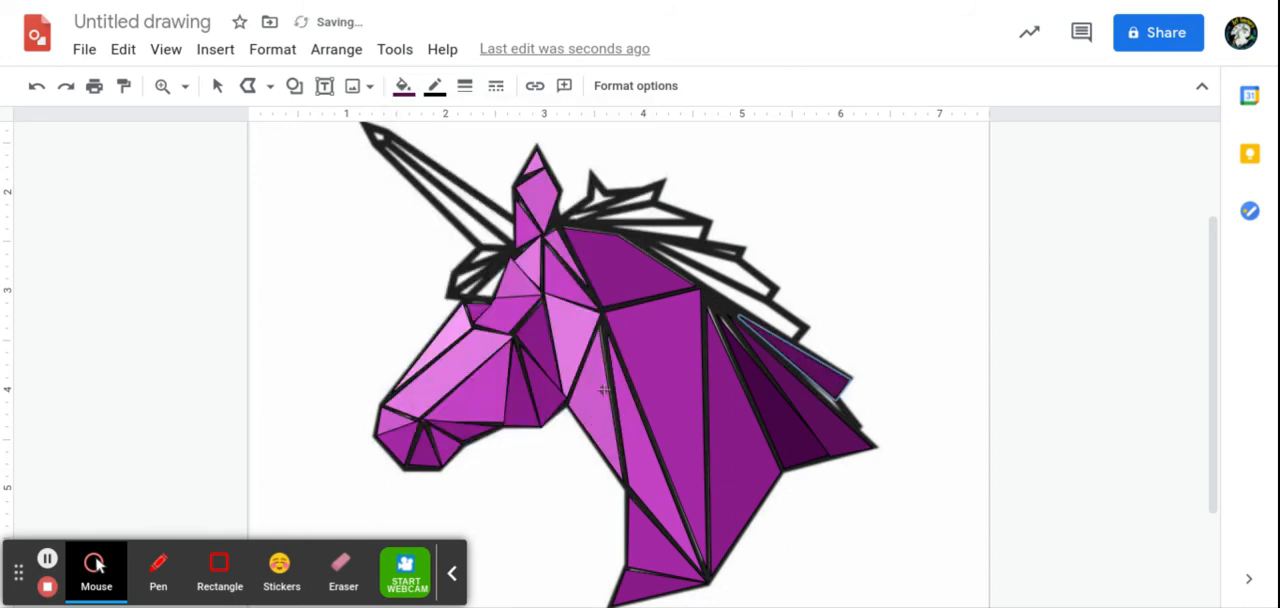
left_click(403, 85)
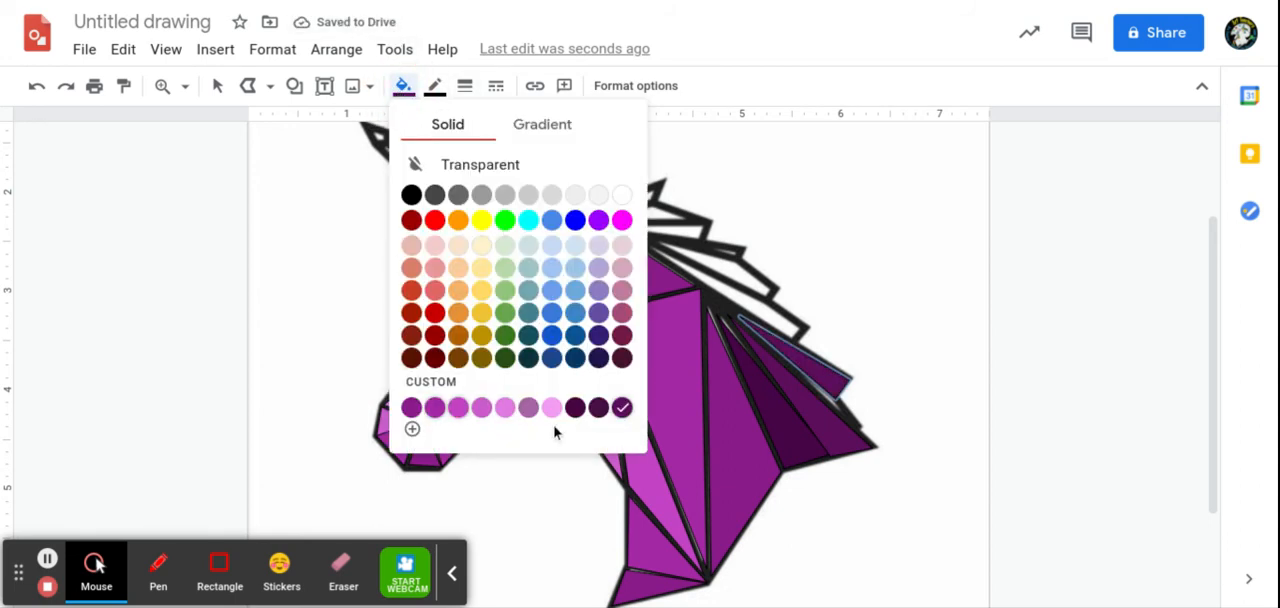
left_click(577, 413)
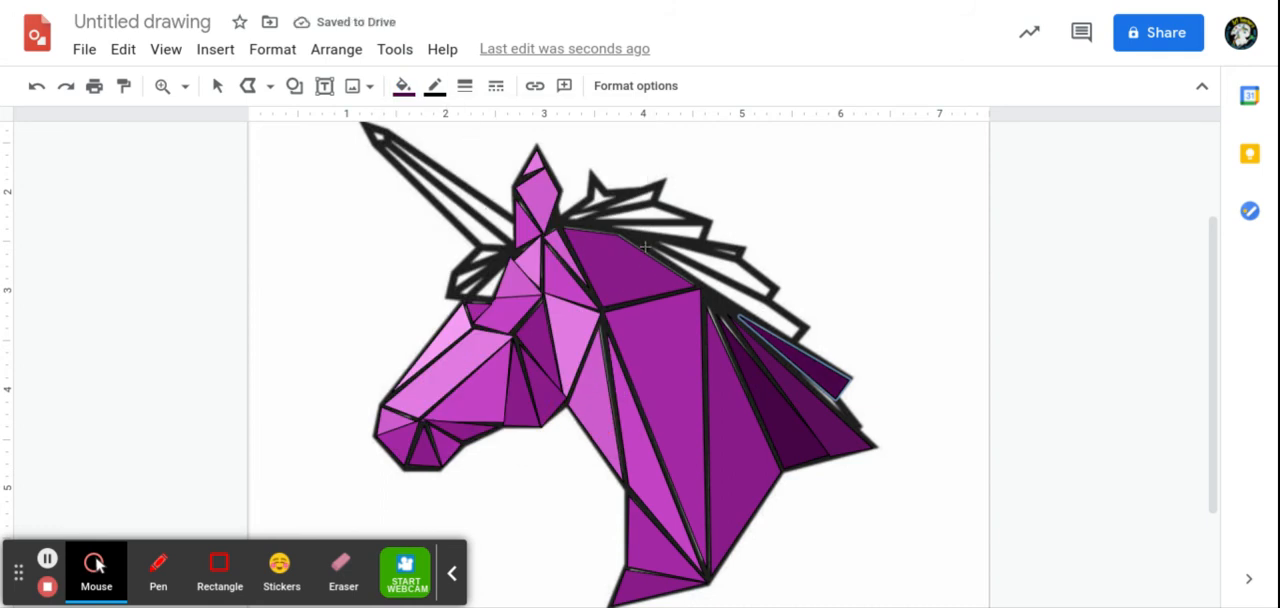
Step: Trace the next long mane spike up along the neck with a closed polyline and fill it with the saved custom purple #5d0e5dff
mouse_move(645, 243)
left_mouse_down()
mouse_move(790, 310)
mouse_move(770, 300)
left_mouse_up()
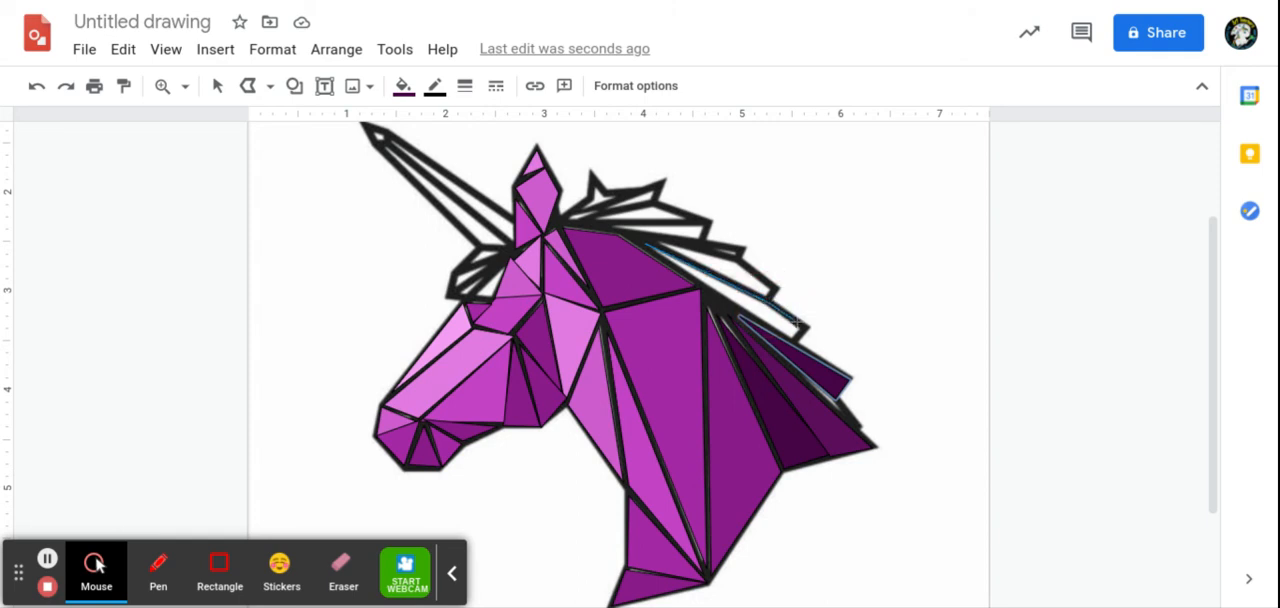
left_click(809, 327)
left_click(645, 245)
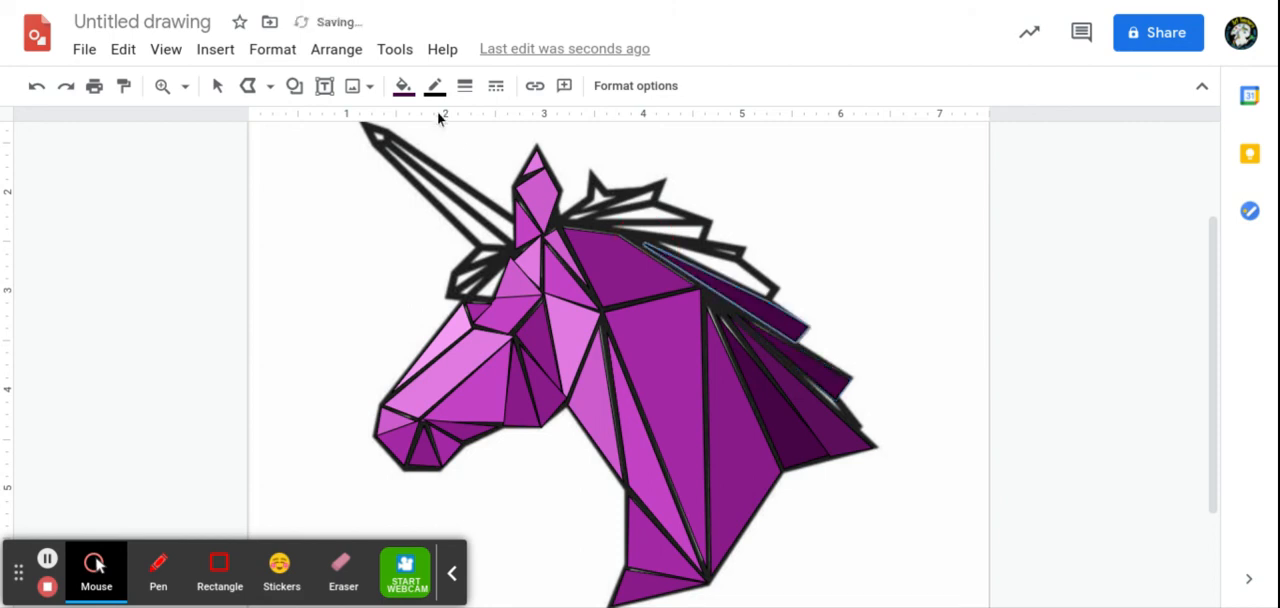
left_click(403, 85)
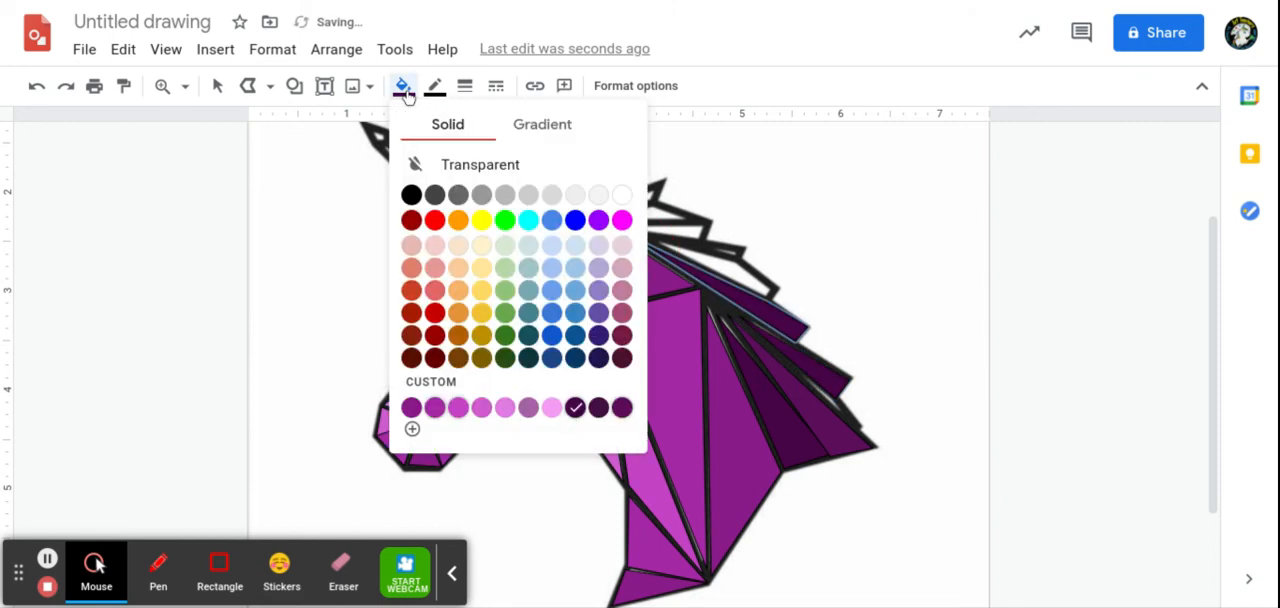
left_click(622, 407)
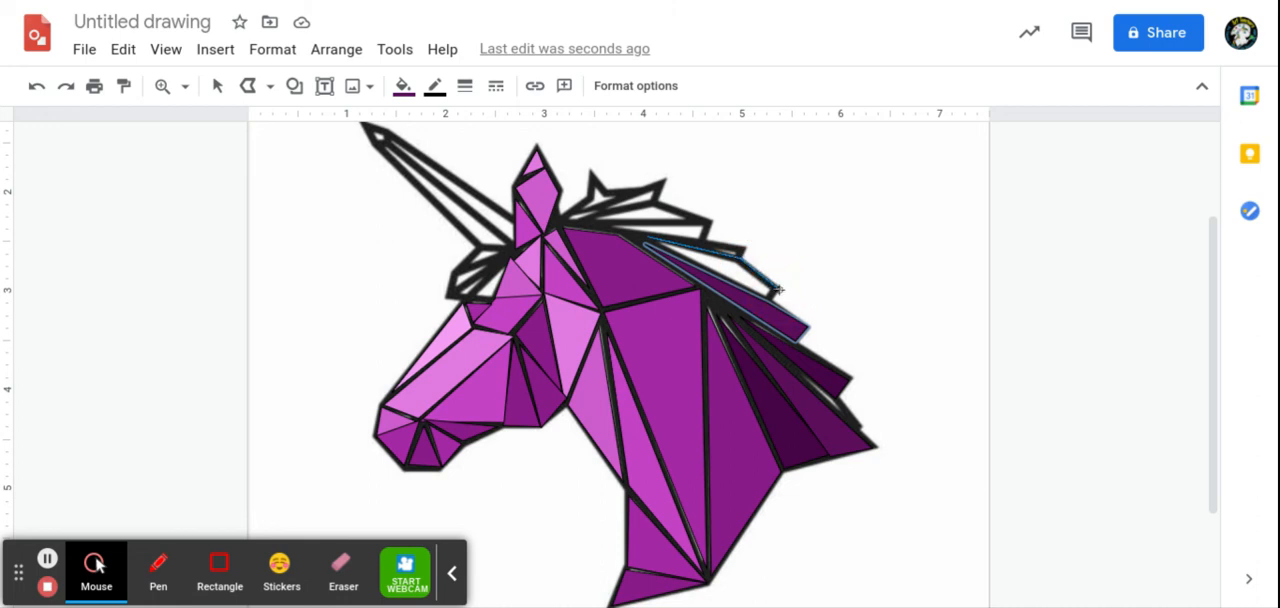
Step: Finish the closed polyline around the mane spike directly above the last filled one
left_click(772, 296)
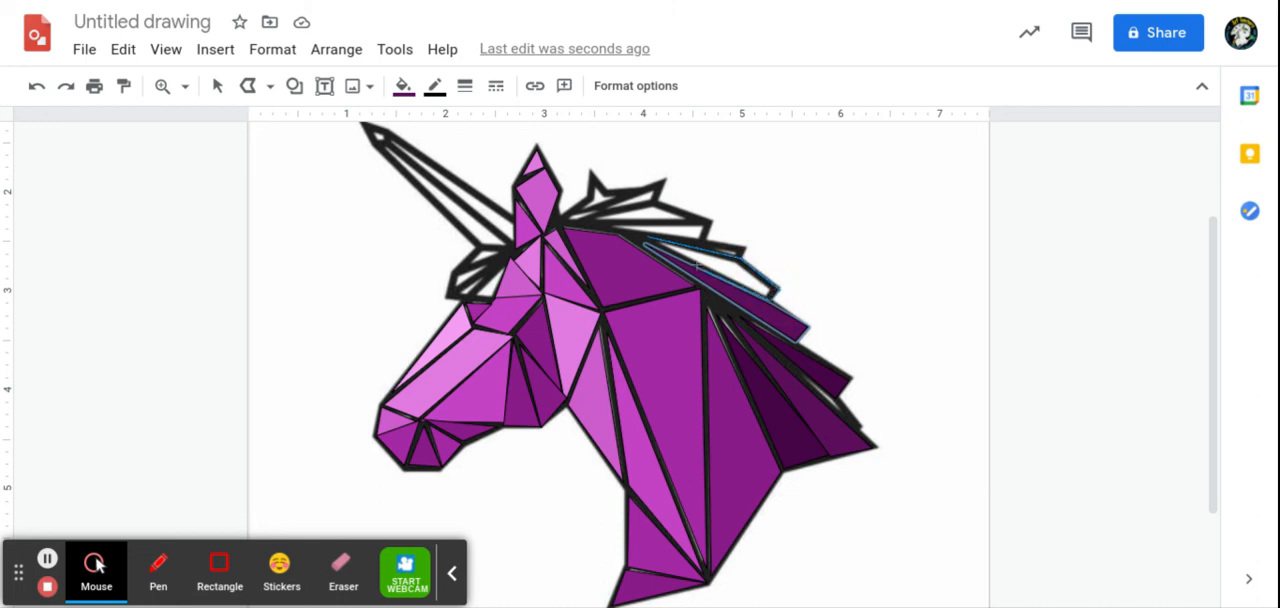
left_click(646, 241)
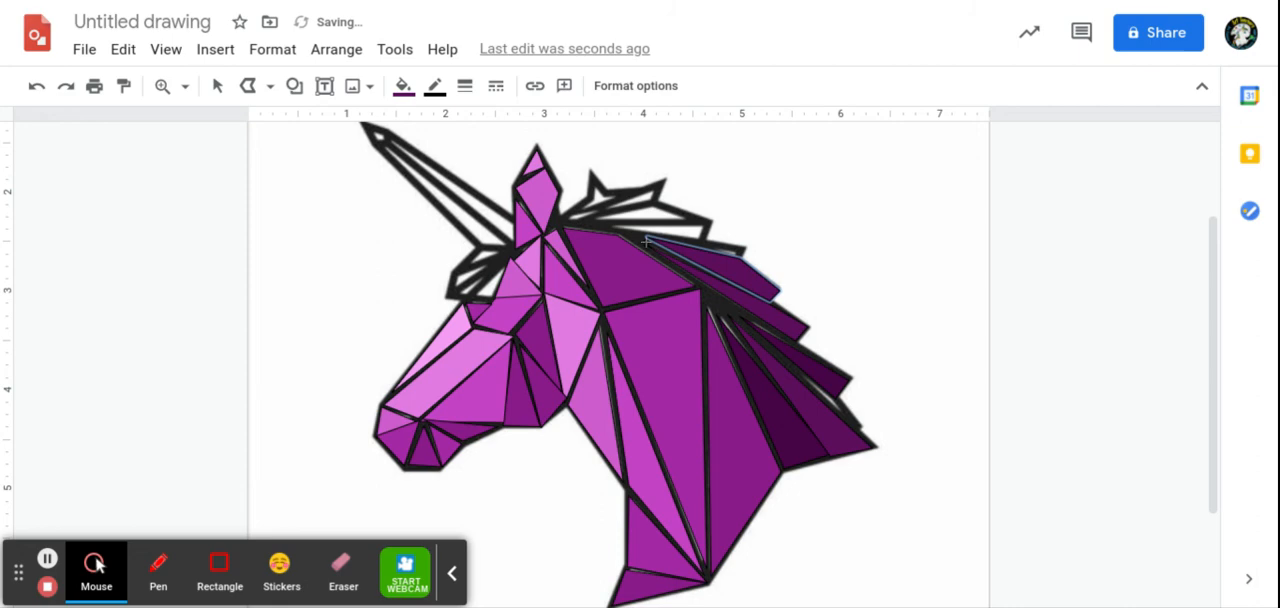
Step: Try the custom purple #701470ff as the fill of the newly traced mane spike
left_click(404, 87)
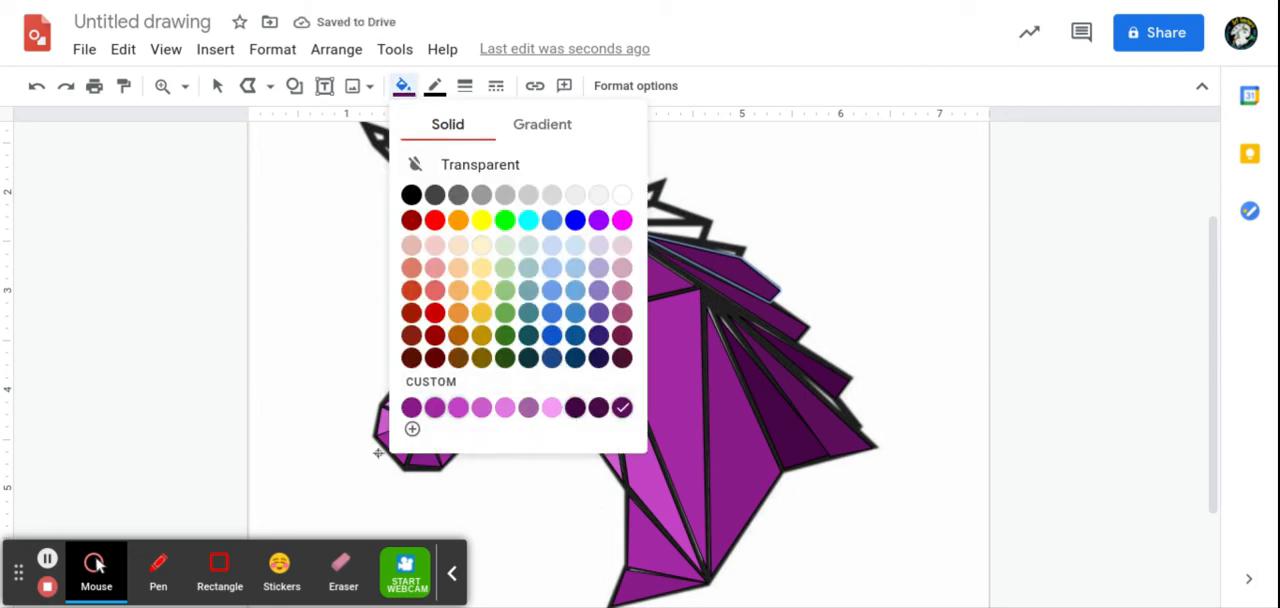
left_click(412, 430)
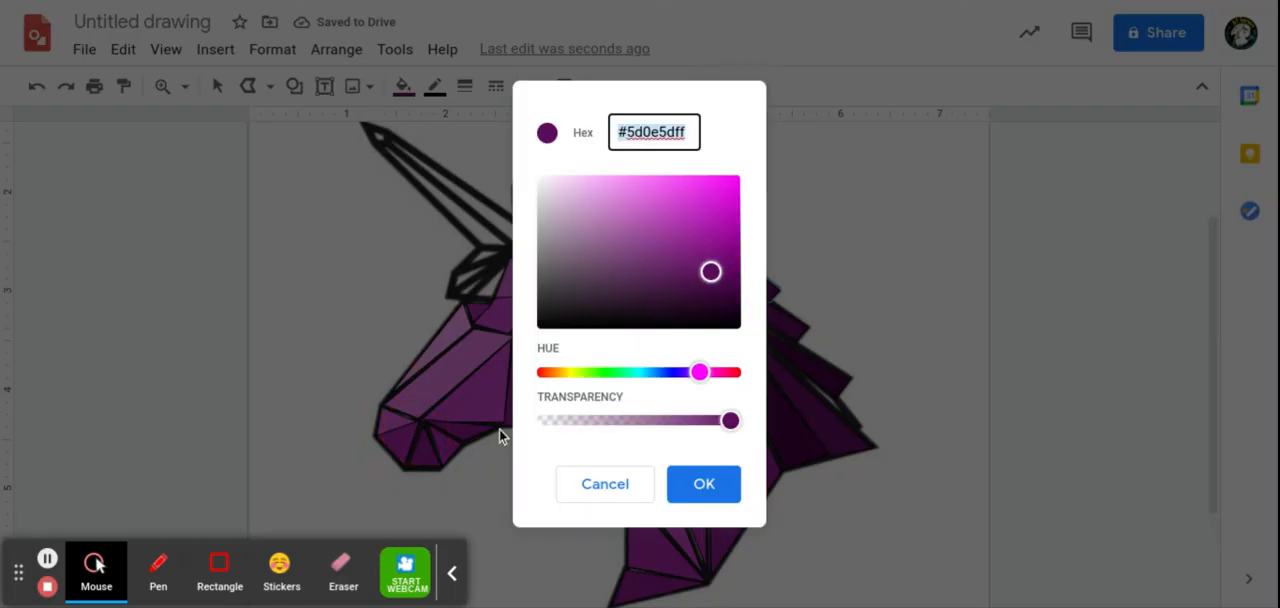
left_click_drag(711, 272, 705, 260)
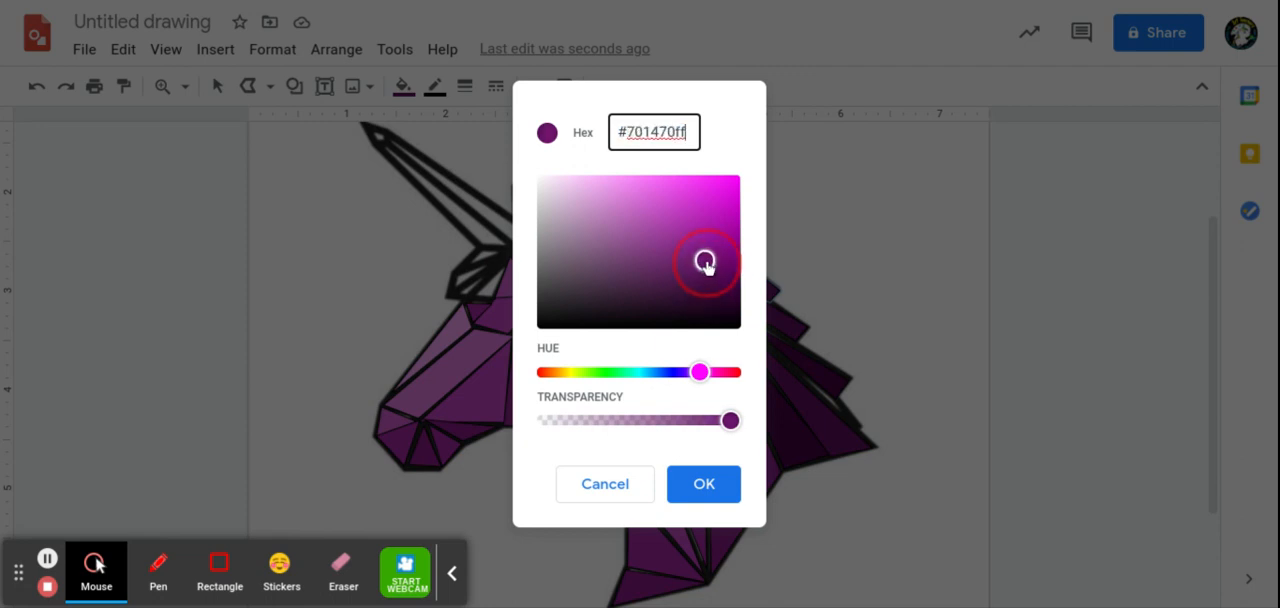
left_click(707, 486)
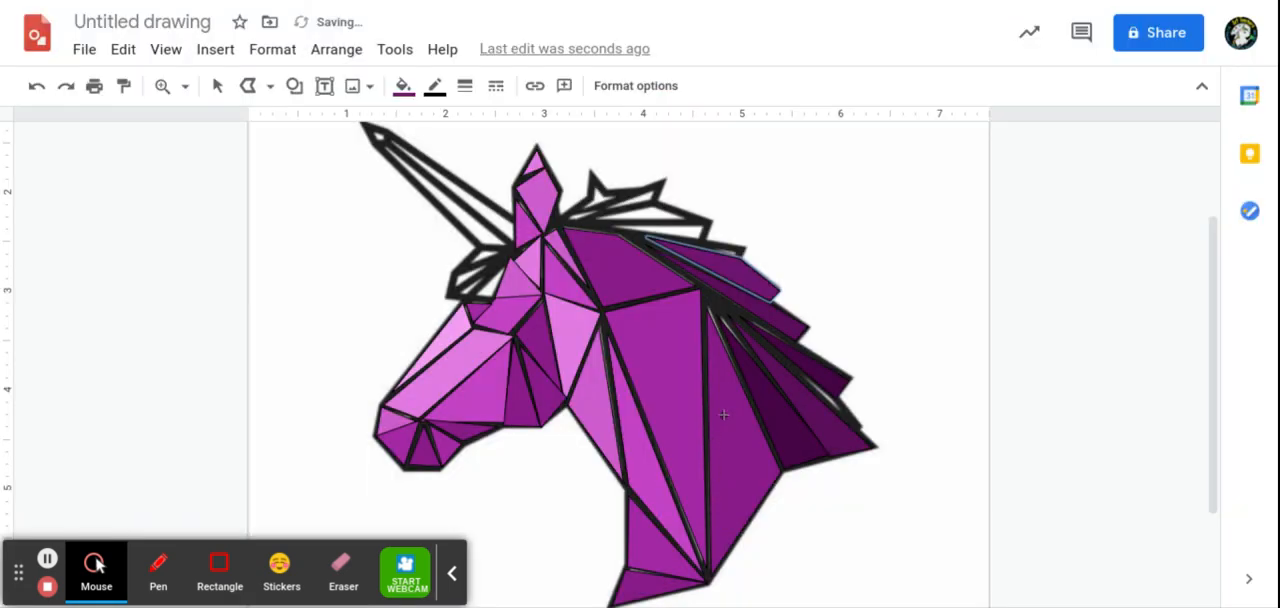
Step: Fill the newly traced mane spike with the brighter custom purple #901d90ff
left_click(403, 87)
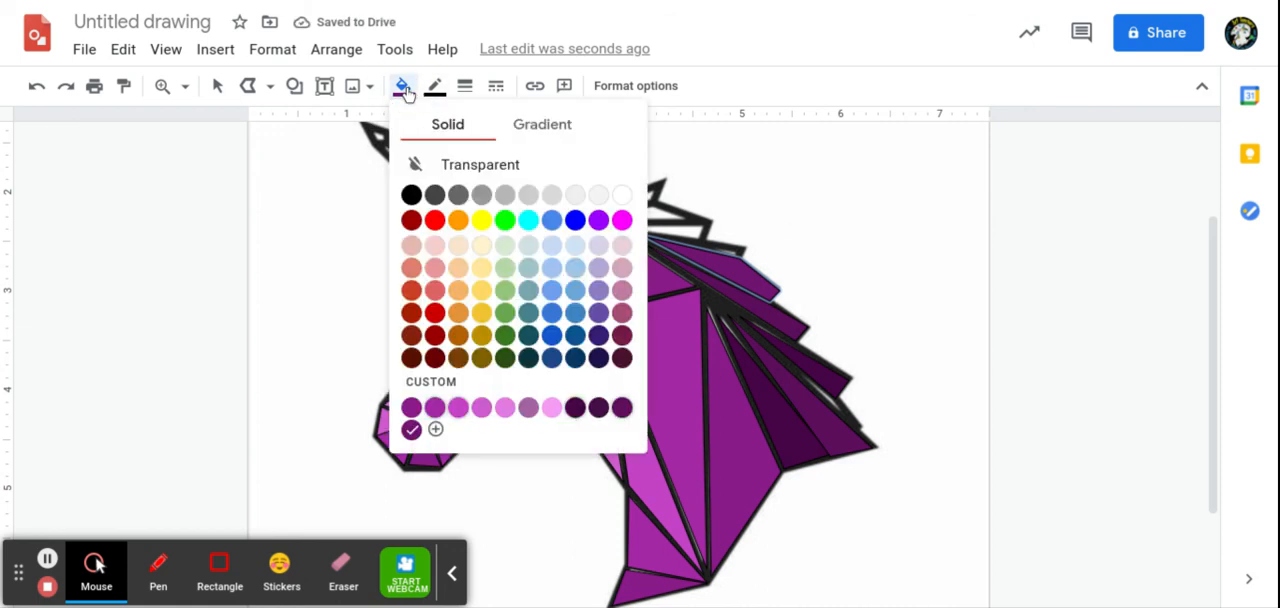
left_click(435, 430)
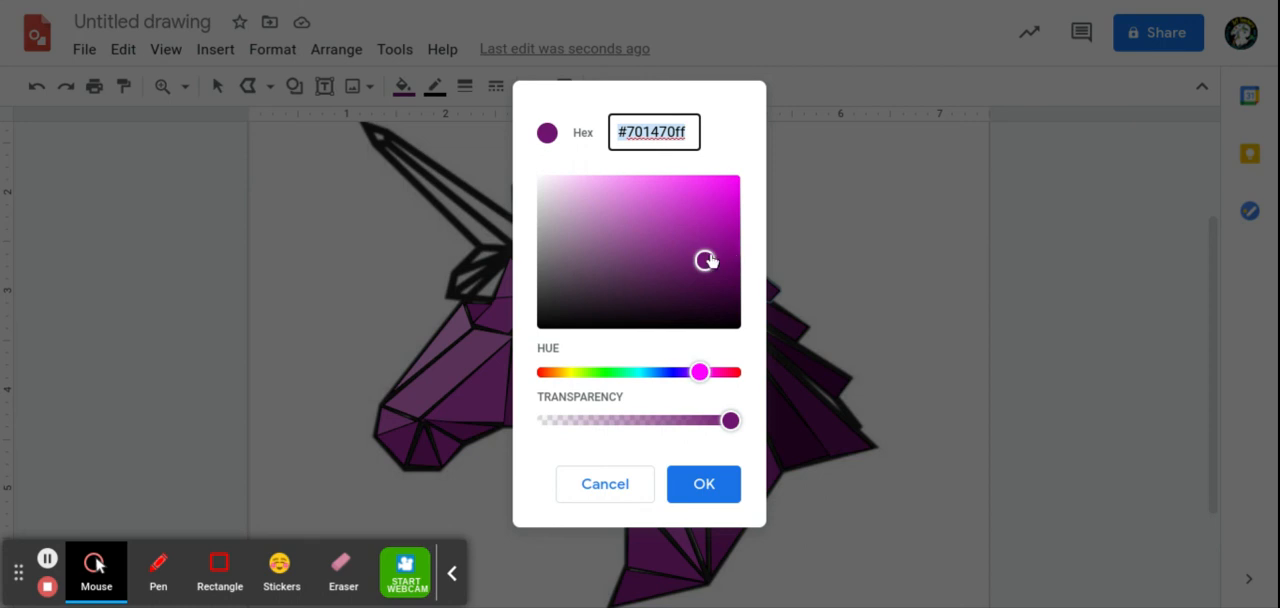
left_click_drag(711, 263, 702, 247)
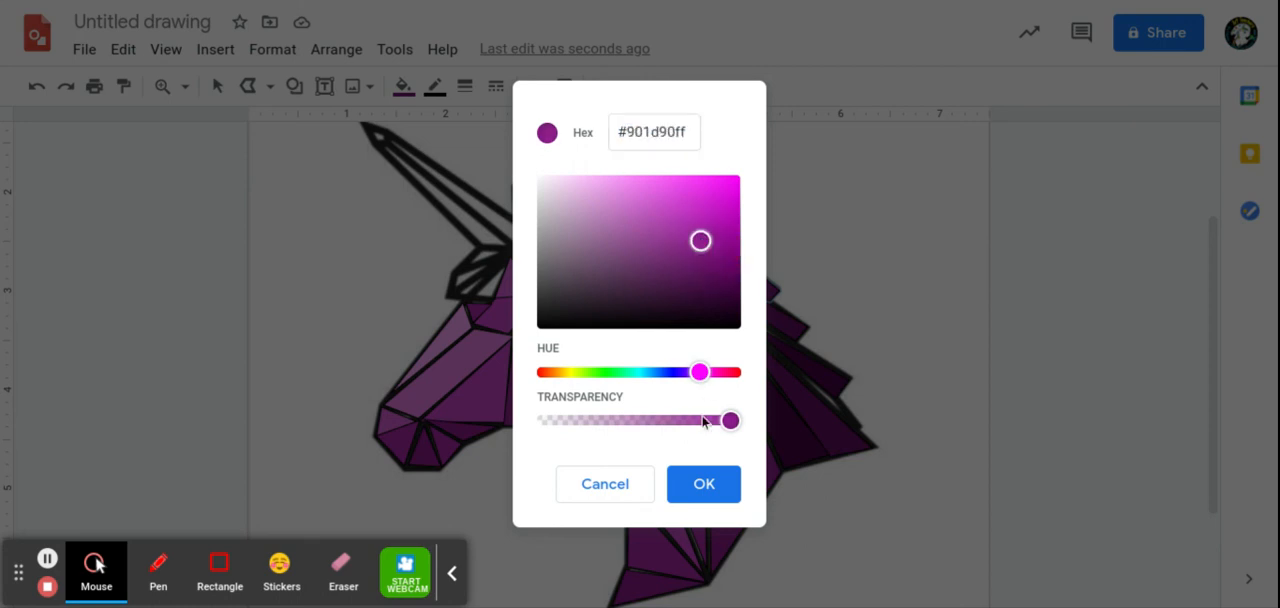
left_click(703, 484)
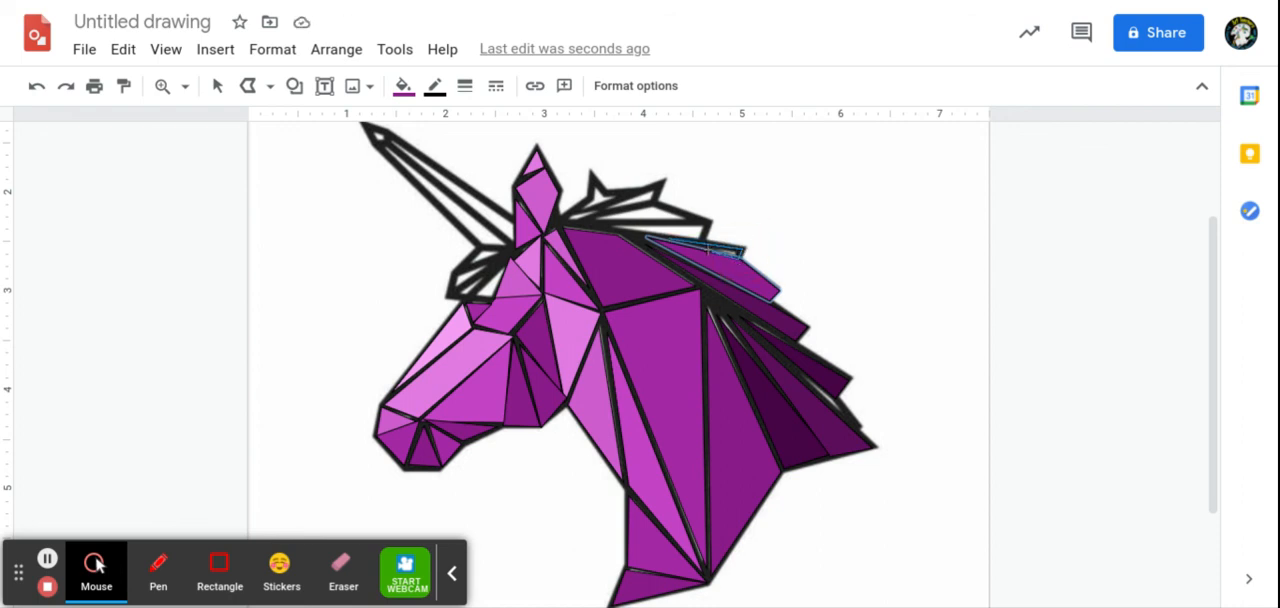
Step: Close the polyline around the thin mane sliver above that spike, fill it with the saved light pinkish custom purple, and deselect it
left_click(670, 240)
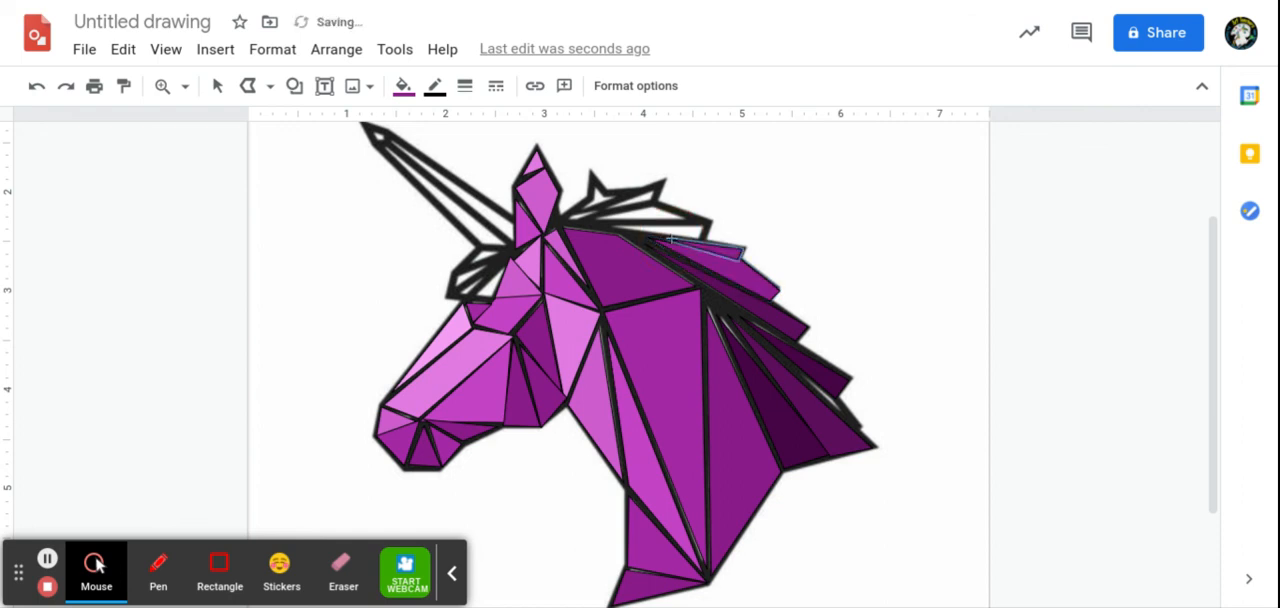
left_click(403, 86)
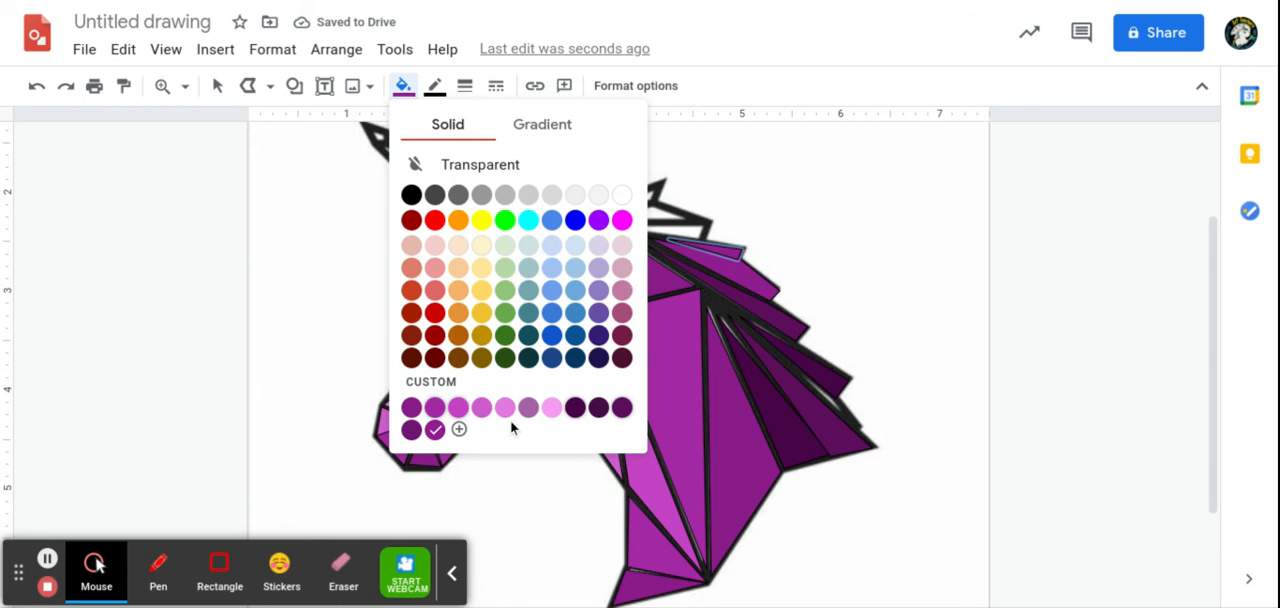
left_click(482, 407)
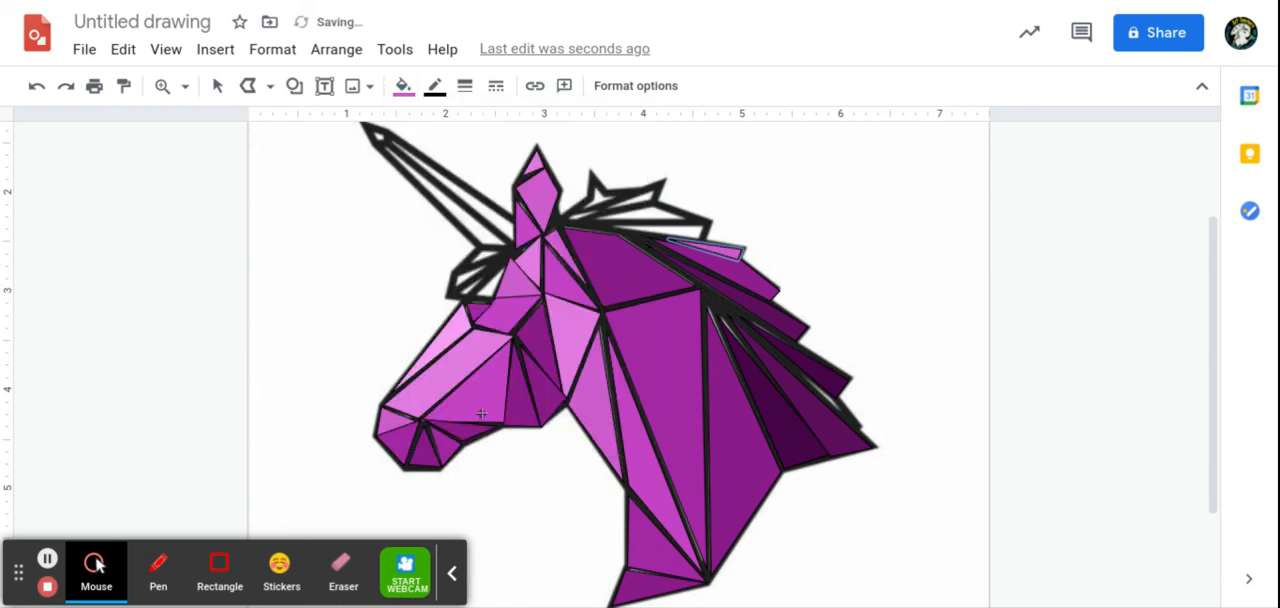
left_click(434, 355)
left_click(217, 87)
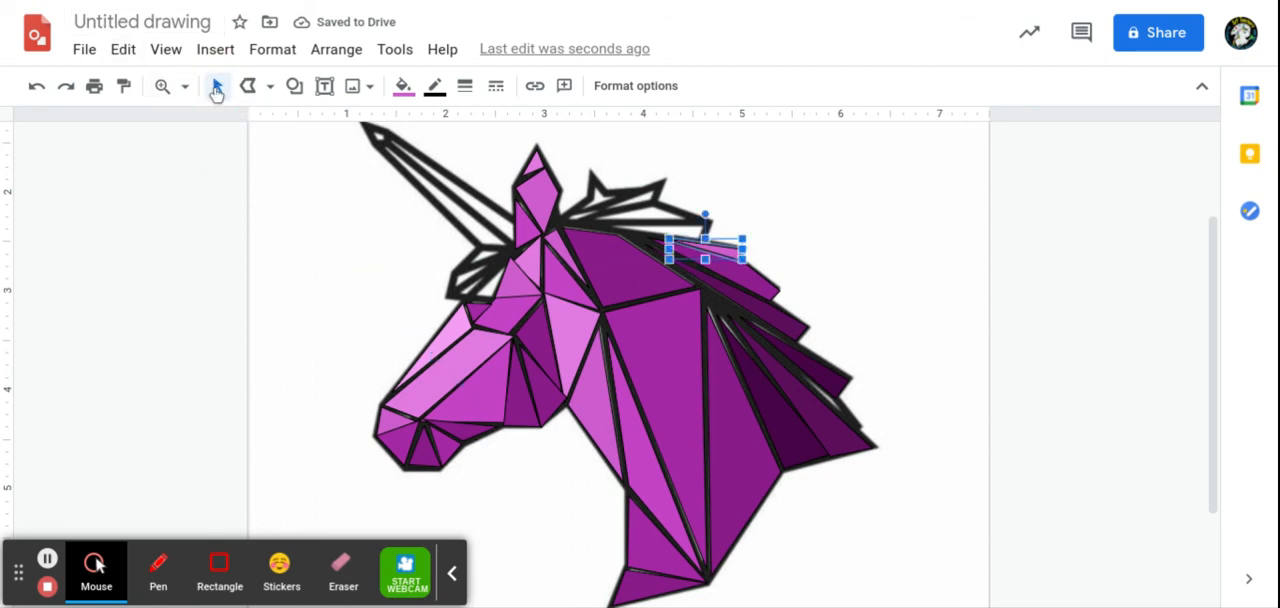
left_click(773, 215)
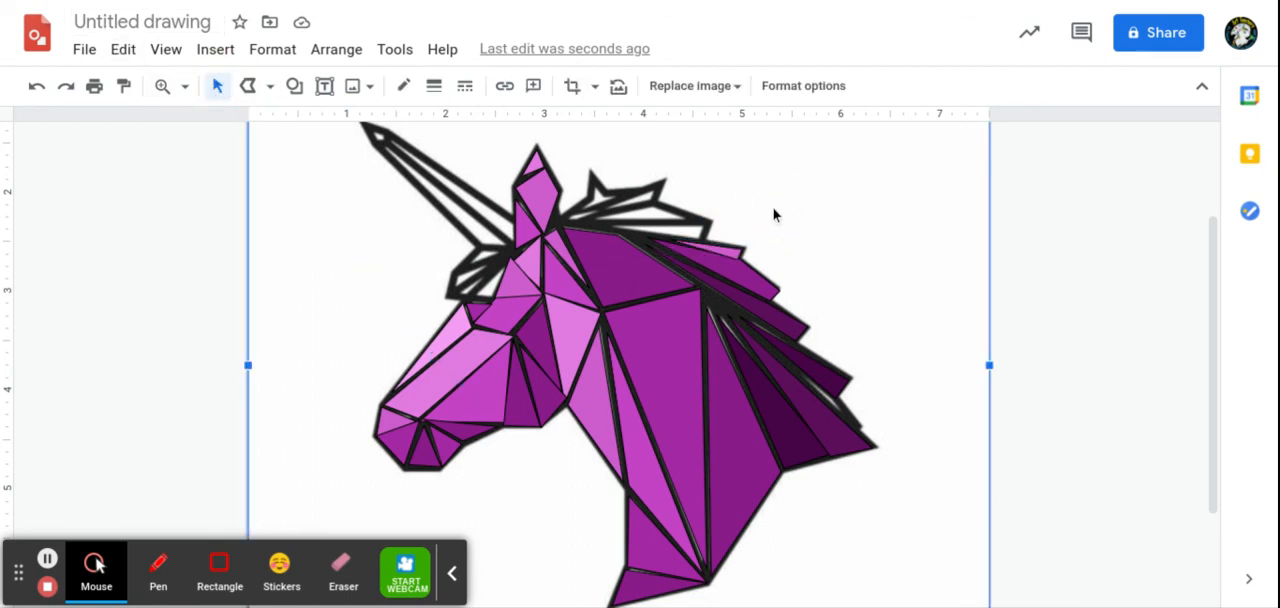
left_click(47, 560)
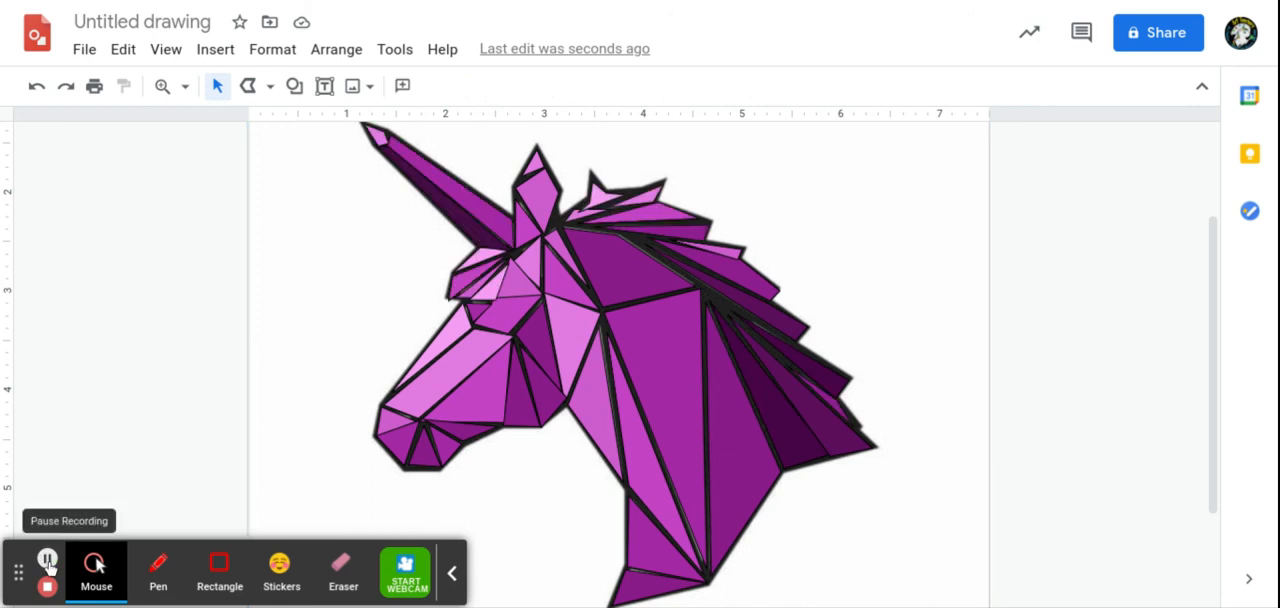